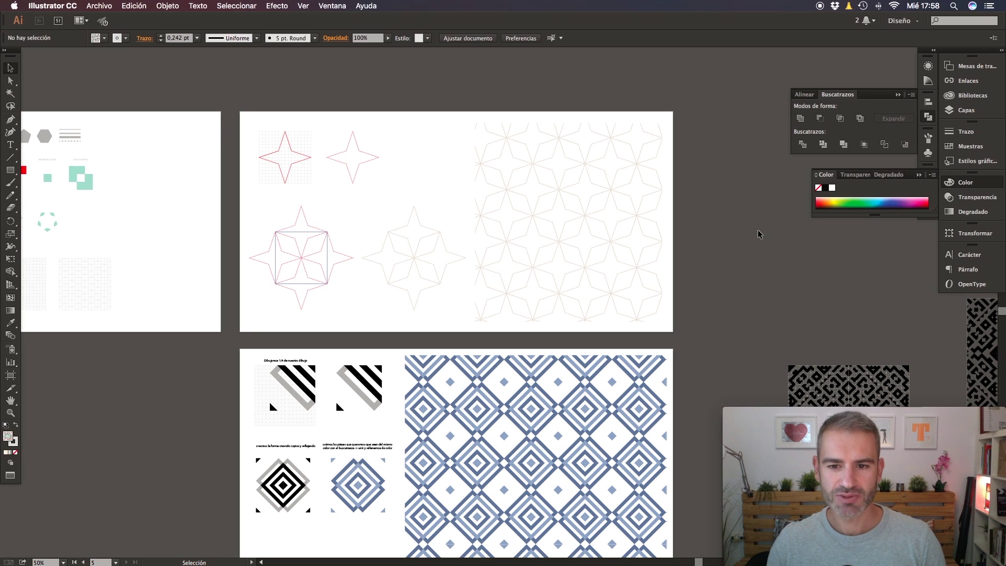
Step: Examine the star-line pattern artboard, from the four-pointed star and its reflected motif to the repeated pattern
{"action": "key", "text": "super+plus"}
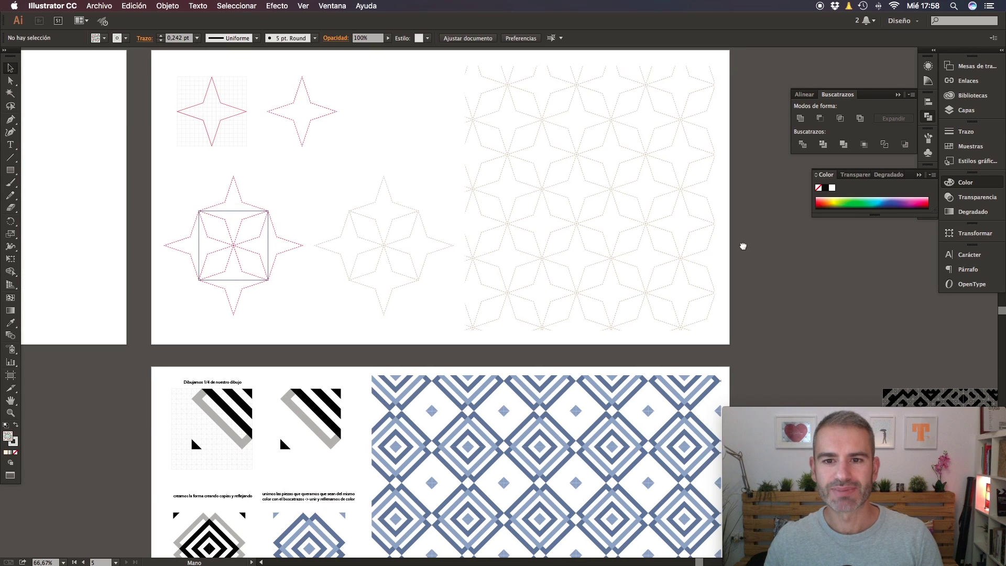
{"action": "scroll", "coordinate": [743, 265], "scroll_direction": "up", "scroll_amount": 3}
{"action": "scroll", "coordinate": [743, 265], "scroll_direction": "right", "scroll_amount": 2}
{"action": "key", "text": "super+plus"}
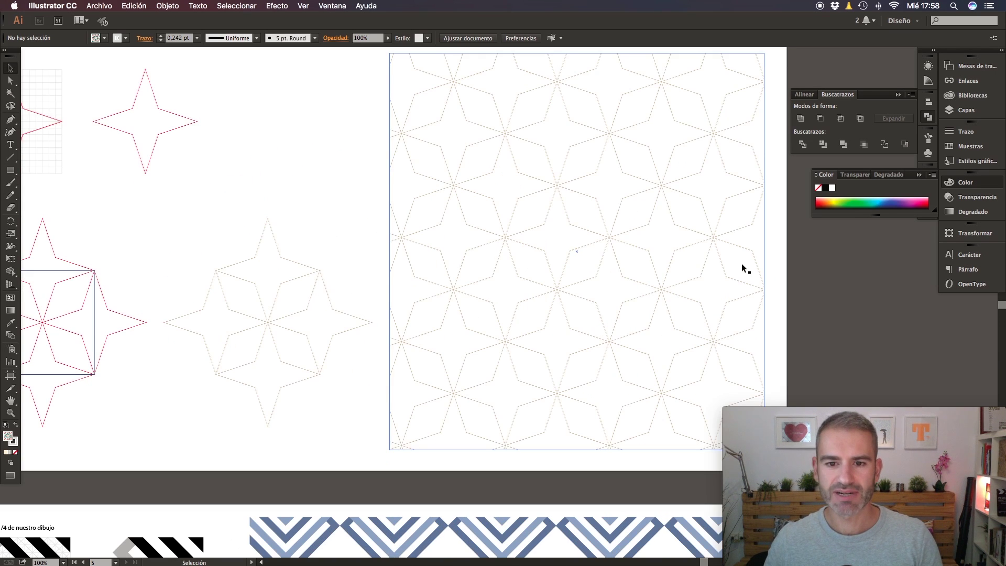
{"action": "scroll", "coordinate": [563, 333], "scroll_direction": "down", "scroll_amount": 2}
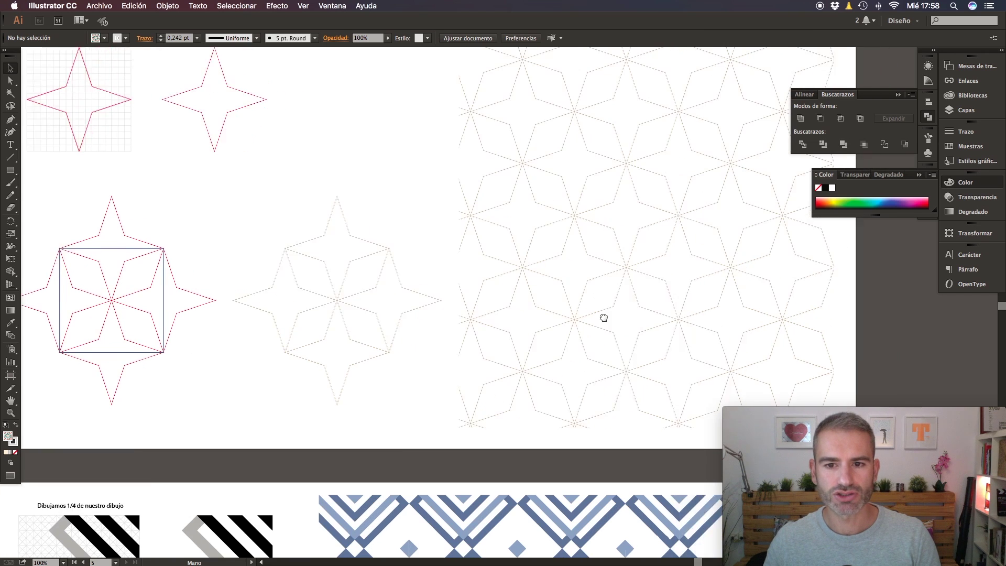
{"action": "scroll", "coordinate": [602, 316], "scroll_direction": "up", "scroll_amount": 2}
{"action": "scroll", "coordinate": [560, 352], "scroll_direction": "down", "scroll_amount": 5}
{"action": "scroll", "coordinate": [560, 352], "scroll_direction": "left", "scroll_amount": 5}
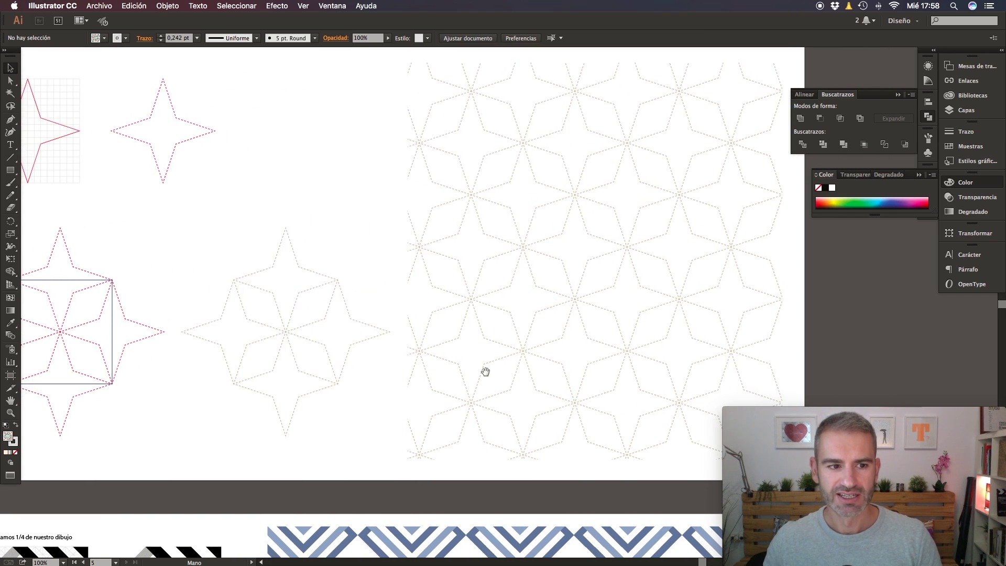
Step: Examine the quarter drawing on the triangular grid at the start of the blue diamond pattern artboard
{"action": "scroll", "coordinate": [543, 307], "scroll_direction": "down", "scroll_amount": 7}
{"action": "scroll", "coordinate": [544, 307], "scroll_direction": "left", "scroll_amount": 10}
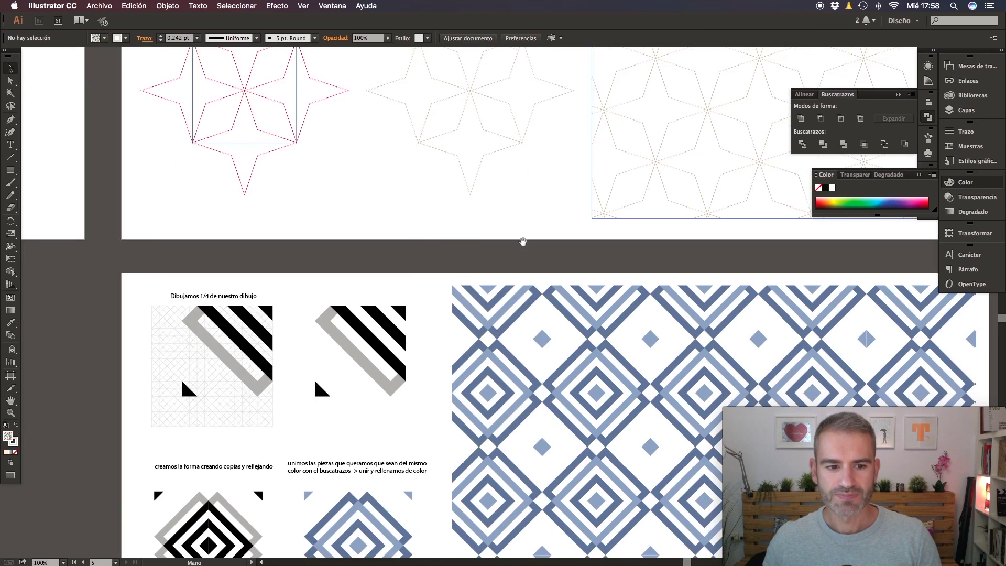
{"action": "scroll", "coordinate": [555, 272], "scroll_direction": "left", "scroll_amount": 3}
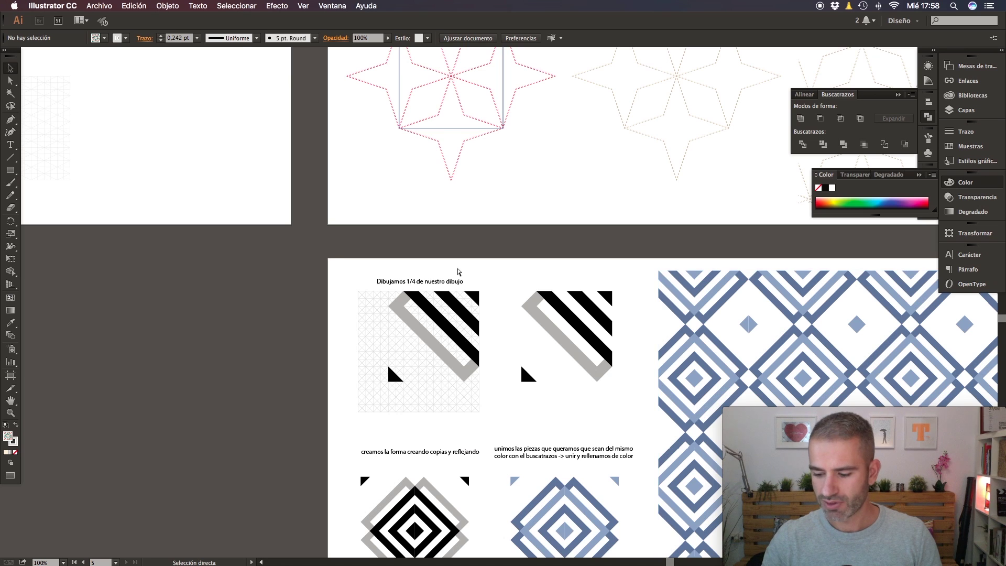
{"action": "scroll", "coordinate": [456, 271], "scroll_direction": "up", "scroll_amount": 3}
{"action": "scroll", "coordinate": [572, 211], "scroll_direction": "down", "scroll_amount": 4}
{"action": "scroll", "coordinate": [572, 211], "scroll_direction": "left", "scroll_amount": 3}
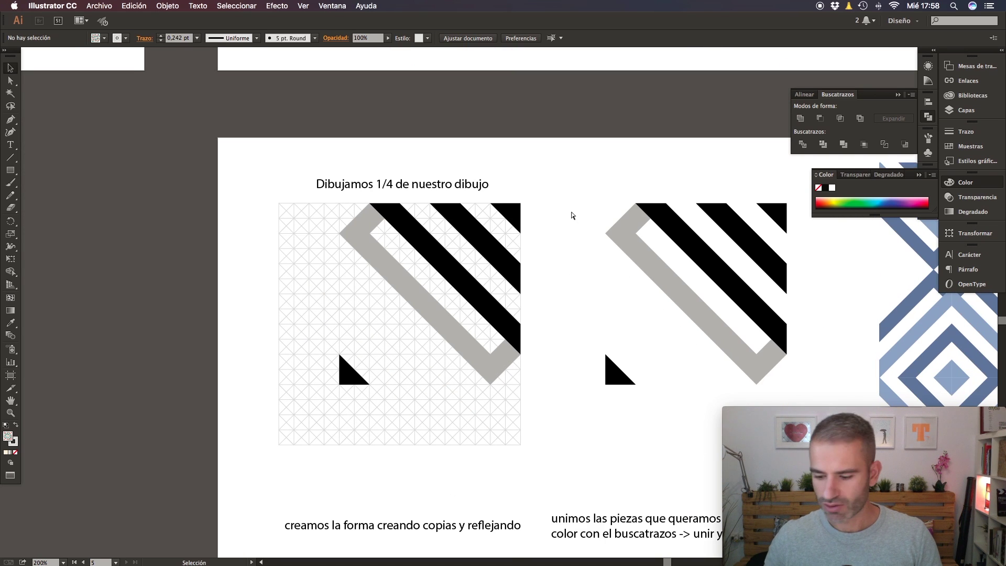
{"action": "scroll", "coordinate": [570, 210], "scroll_direction": "up", "scroll_amount": 1}
{"action": "scroll", "coordinate": [576, 236], "scroll_direction": "down", "scroll_amount": 1}
{"action": "scroll", "coordinate": [577, 236], "scroll_direction": "left", "scroll_amount": 1}
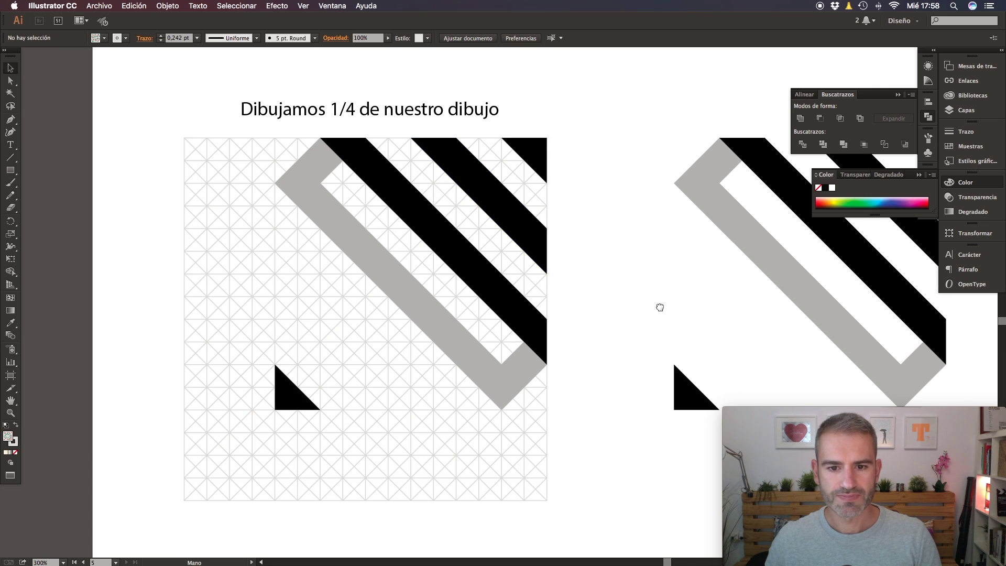
{"action": "scroll", "coordinate": [551, 315], "scroll_direction": "down", "scroll_amount": 2}
{"action": "scroll", "coordinate": [551, 316], "scroll_direction": "down", "scroll_amount": 2}
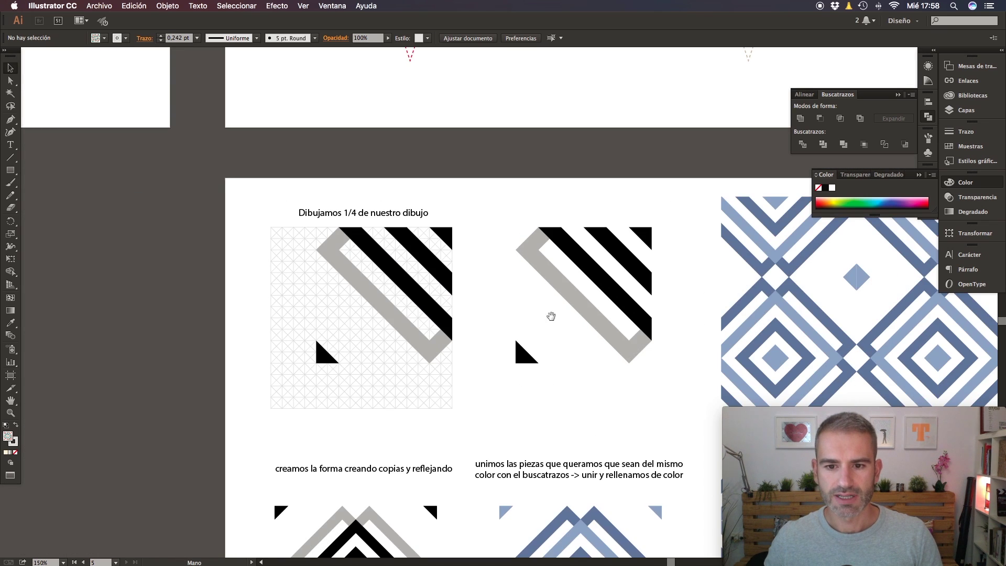
Step: Examine the reflected motif, its blue recoloured version and the repeated blue diamond pattern
{"action": "scroll", "coordinate": [439, 327], "scroll_direction": "right", "scroll_amount": 5}
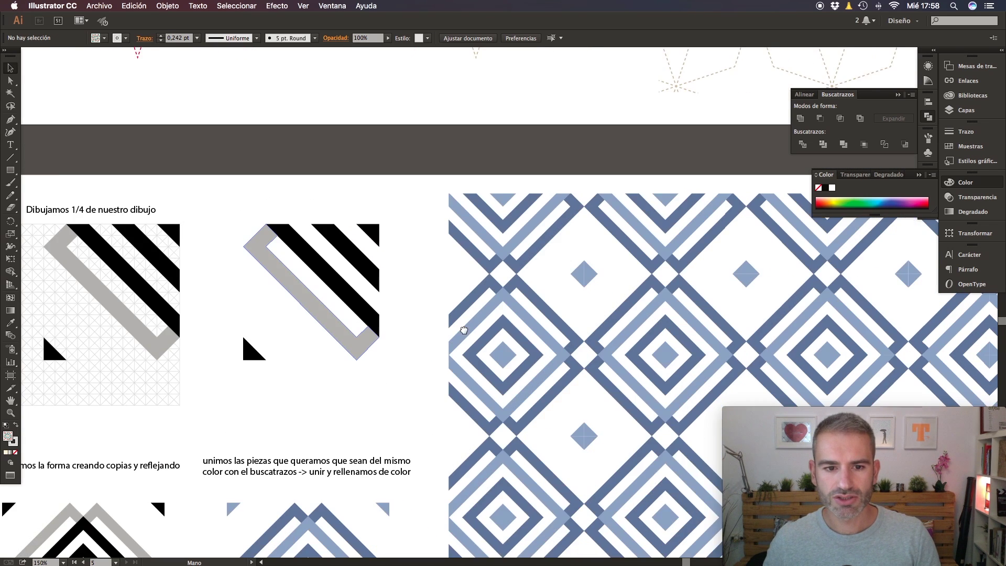
{"action": "scroll", "coordinate": [463, 330], "scroll_direction": "right", "scroll_amount": 1}
{"action": "scroll", "coordinate": [516, 305], "scroll_direction": "down", "scroll_amount": 1}
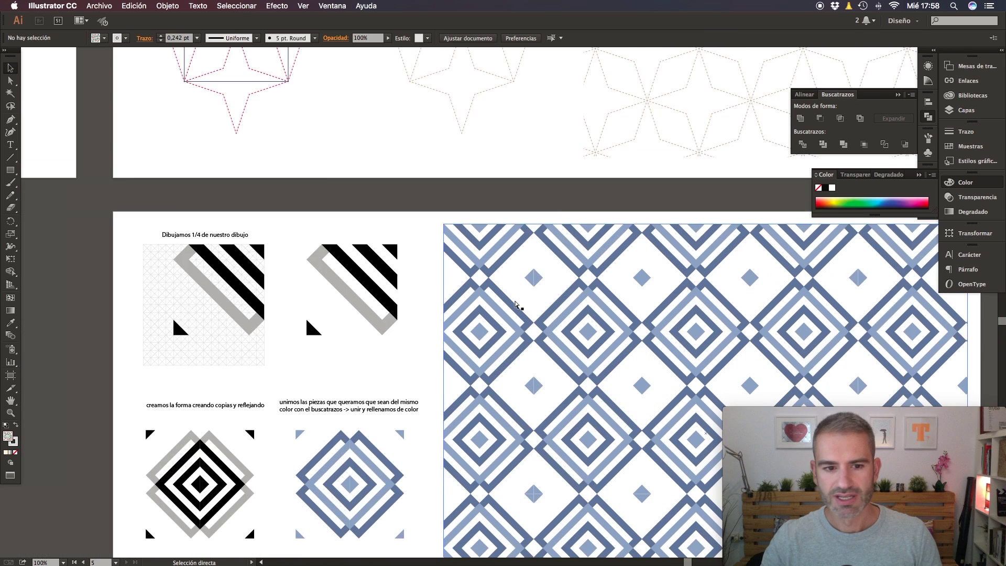
{"action": "scroll", "coordinate": [518, 306], "scroll_direction": "down", "scroll_amount": 1}
{"action": "scroll", "coordinate": [369, 312], "scroll_direction": "left", "scroll_amount": 2}
{"action": "scroll", "coordinate": [370, 312], "scroll_direction": "down", "scroll_amount": 1}
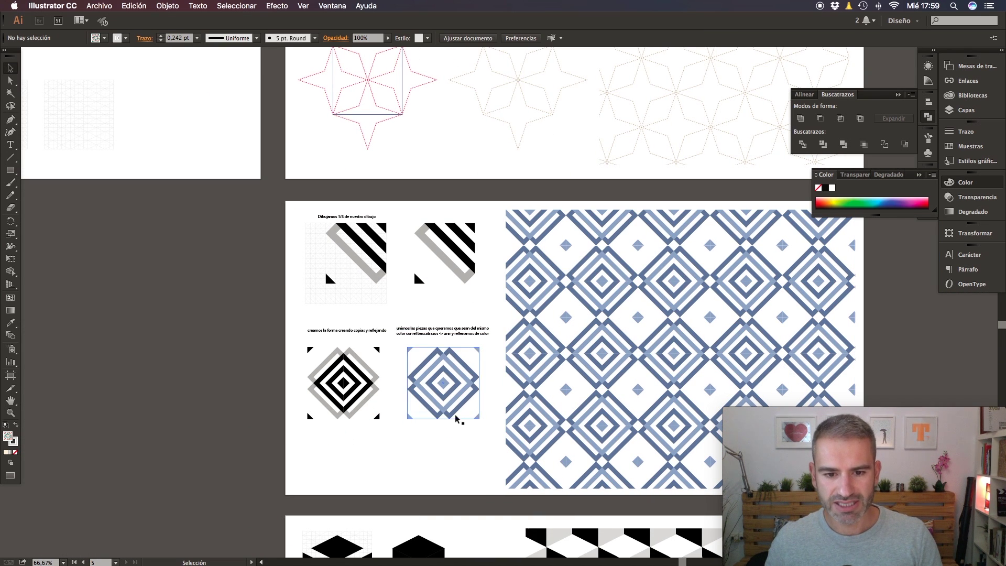
{"action": "scroll", "coordinate": [602, 367], "scroll_direction": "right", "scroll_amount": 3}
{"action": "scroll", "coordinate": [602, 366], "scroll_direction": "up", "scroll_amount": 1}
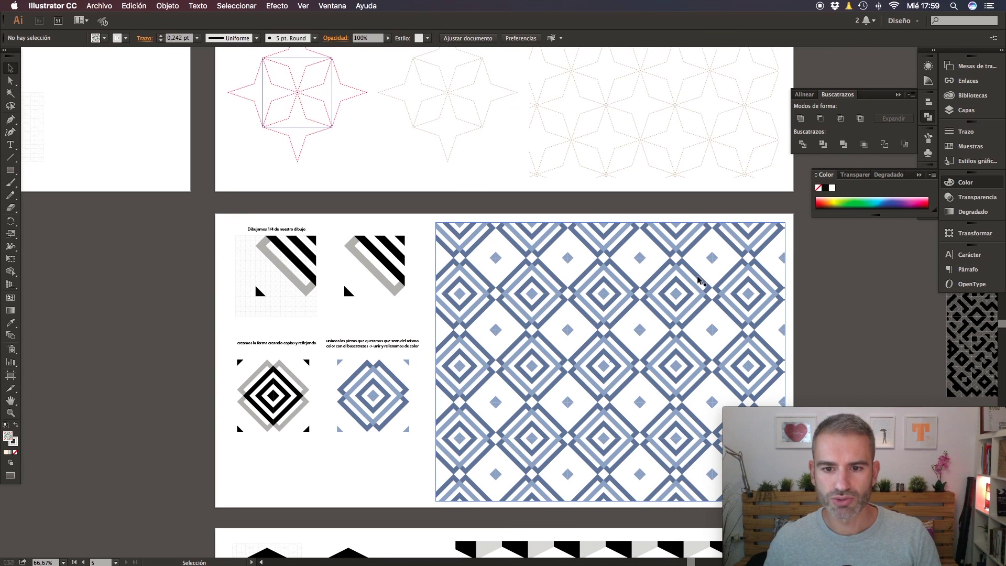
{"action": "left_click_drag", "start_coordinate": [581, 414], "coordinate": [494, 342]}
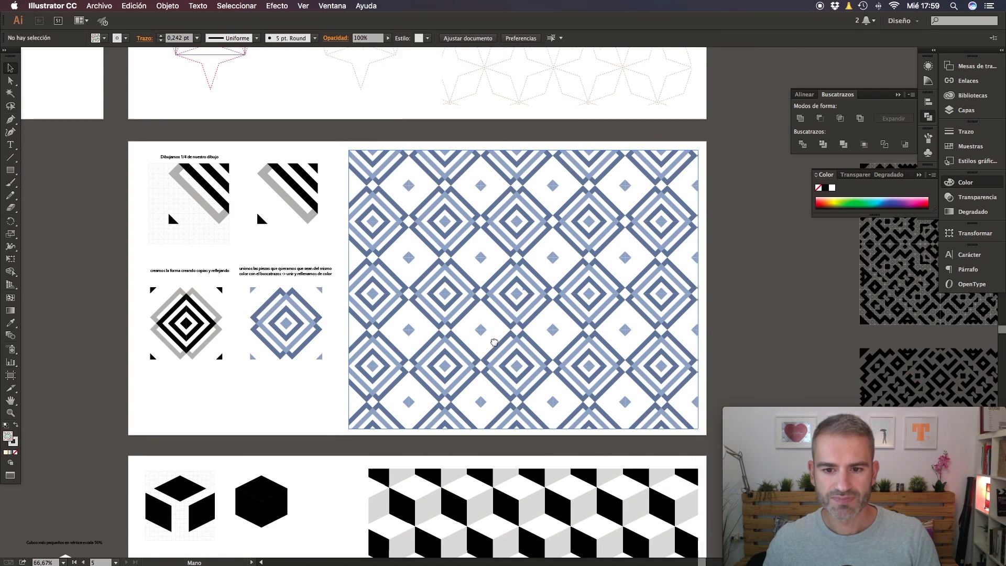
Step: Examine the cube pattern artboard, from the three cube faces on the grid to the tile boundaries and the repeated cubes
{"action": "scroll", "coordinate": [494, 342], "scroll_direction": "down", "scroll_amount": 5}
{"action": "scroll", "coordinate": [375, 262], "scroll_direction": "left", "scroll_amount": 6}
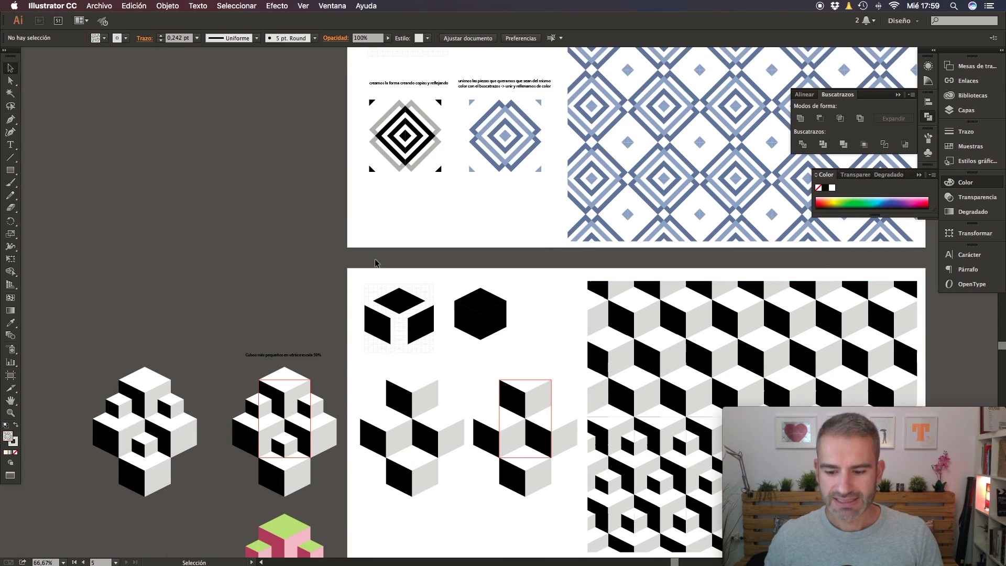
{"action": "key", "text": "super+plus"}
{"action": "key", "text": "super+plus"}
{"action": "key", "text": "super+plus"}
{"action": "left_click_drag", "start_coordinate": [295, 288], "coordinate": [491, 263]}
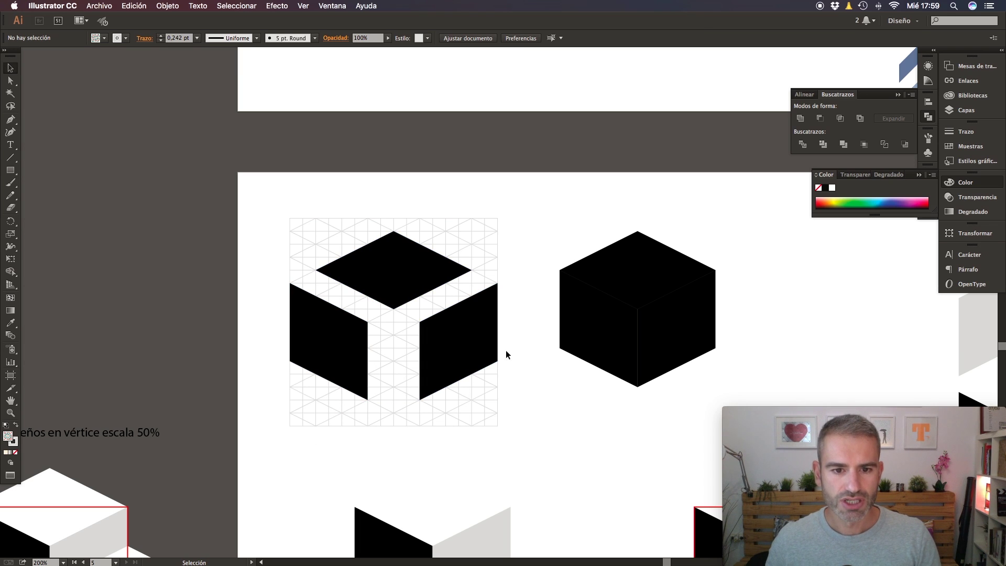
{"action": "left_click_drag", "start_coordinate": [648, 410], "coordinate": [540, 313]}
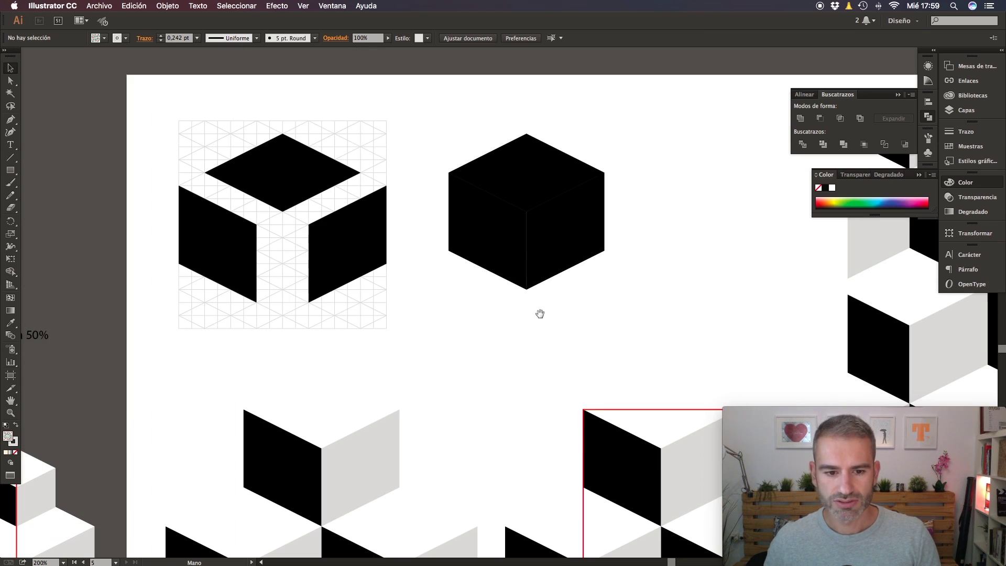
{"action": "key", "text": "super+minus"}
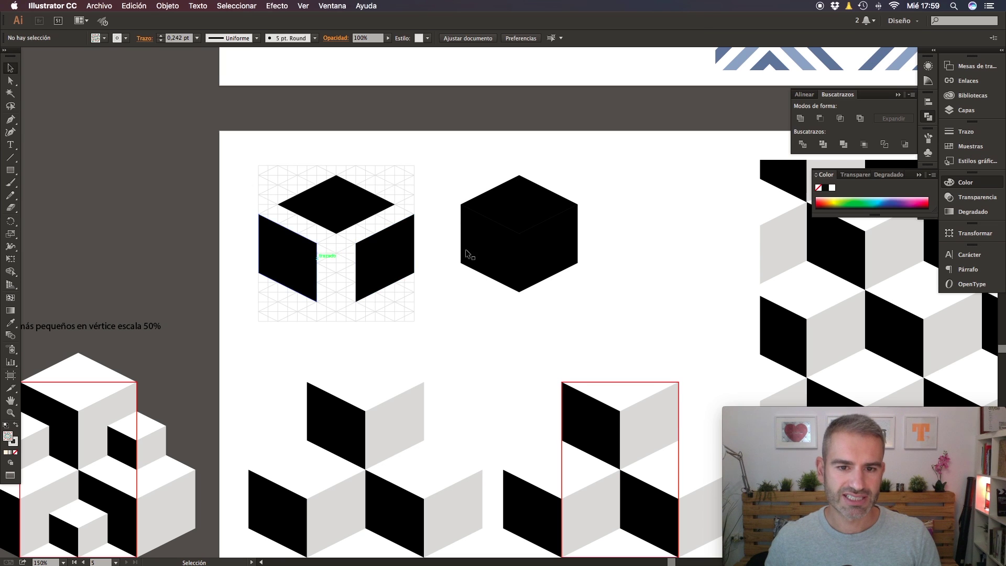
{"action": "key", "text": "space"}
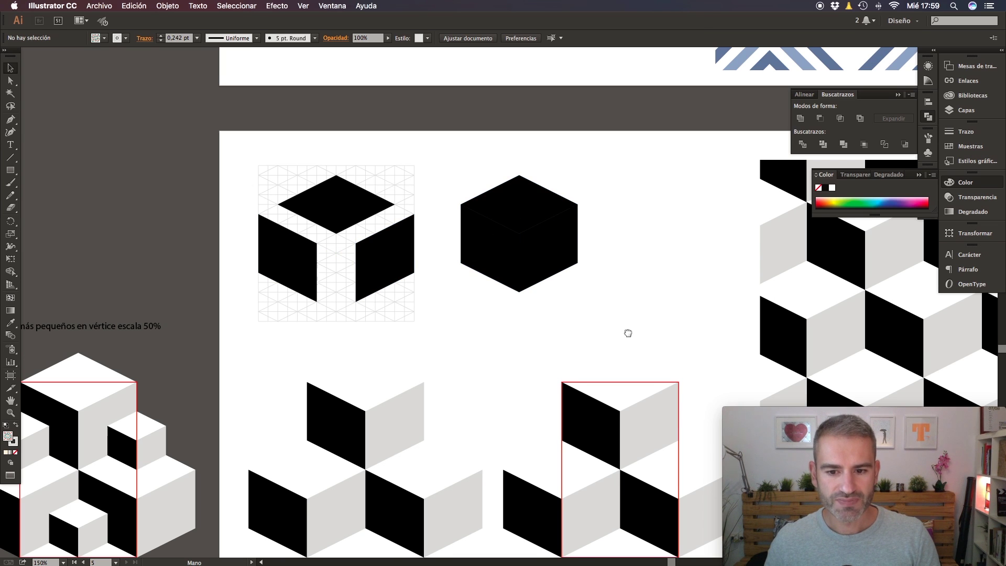
{"action": "left_click_drag", "start_coordinate": [628, 333], "coordinate": [513, 236]}
{"action": "key", "text": "super+minus"}
{"action": "left_click_drag", "start_coordinate": [531, 286], "coordinate": [444, 240]}
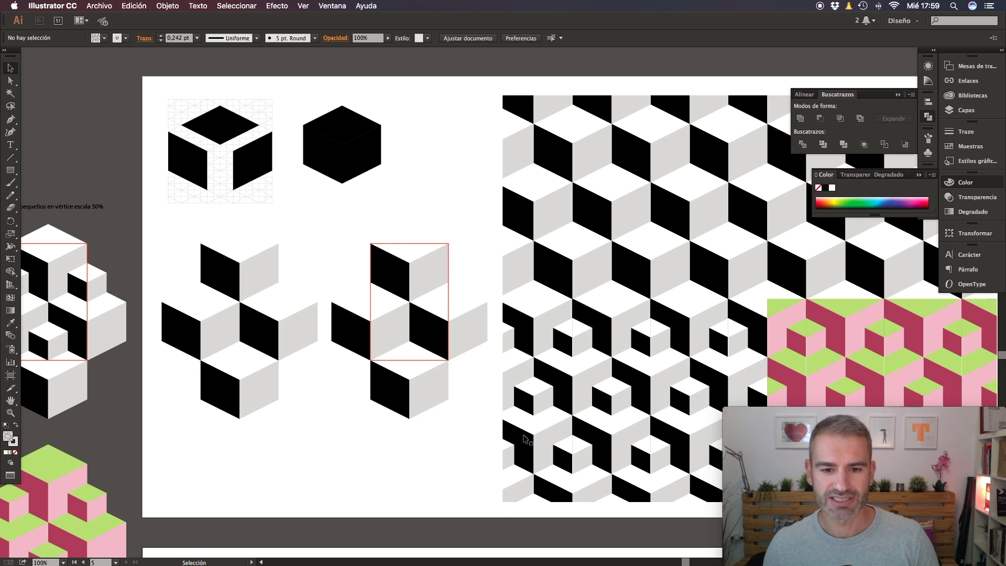
Step: Select the first square of the black square grid and locate the Transform effect under Distort and Transform
{"action": "scroll", "coordinate": [384, 284], "scroll_direction": "down", "scroll_amount": 5}
{"action": "key", "text": "super+plus"}
{"action": "key", "text": "super+plus"}
{"action": "key", "text": "super+plus"}
{"action": "left_click_drag", "start_coordinate": [357, 300], "coordinate": [550, 131]}
{"action": "scroll", "coordinate": [550, 131], "scroll_direction": "down", "scroll_amount": 4}
{"action": "scroll", "coordinate": [550, 131], "scroll_direction": "left", "scroll_amount": 3}
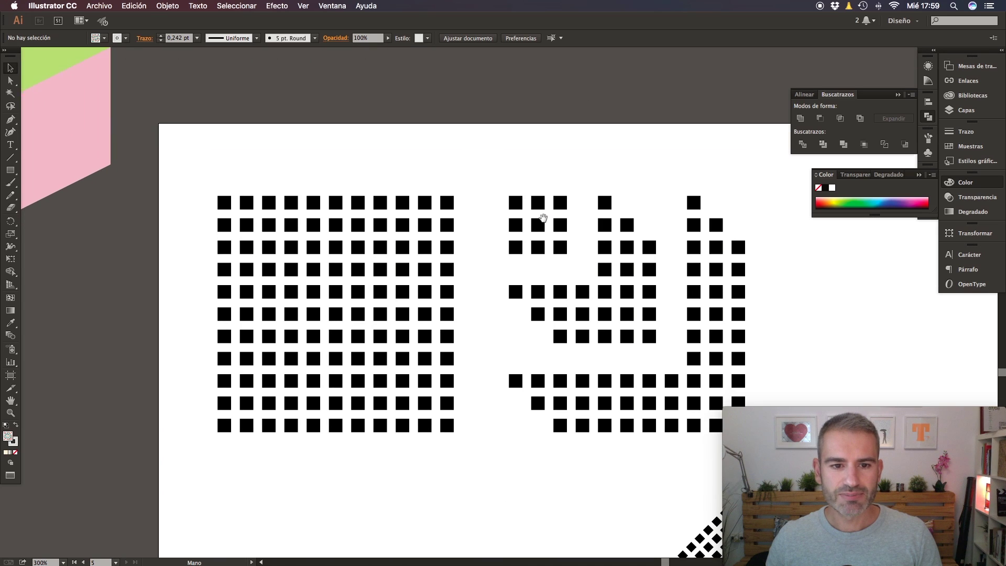
{"action": "left_click", "coordinate": [257, 132]}
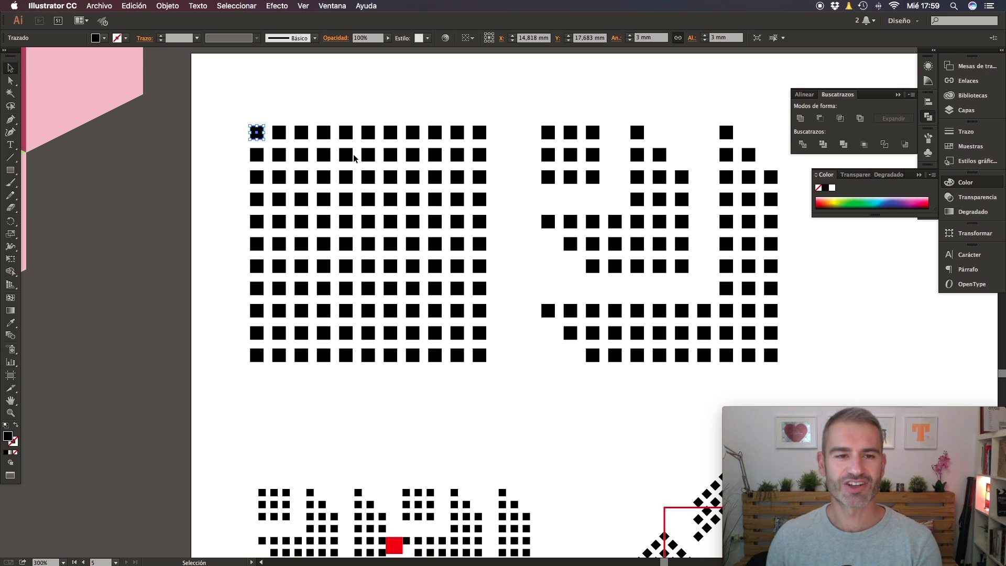
{"action": "scroll", "coordinate": [354, 157], "scroll_direction": "right", "scroll_amount": 1}
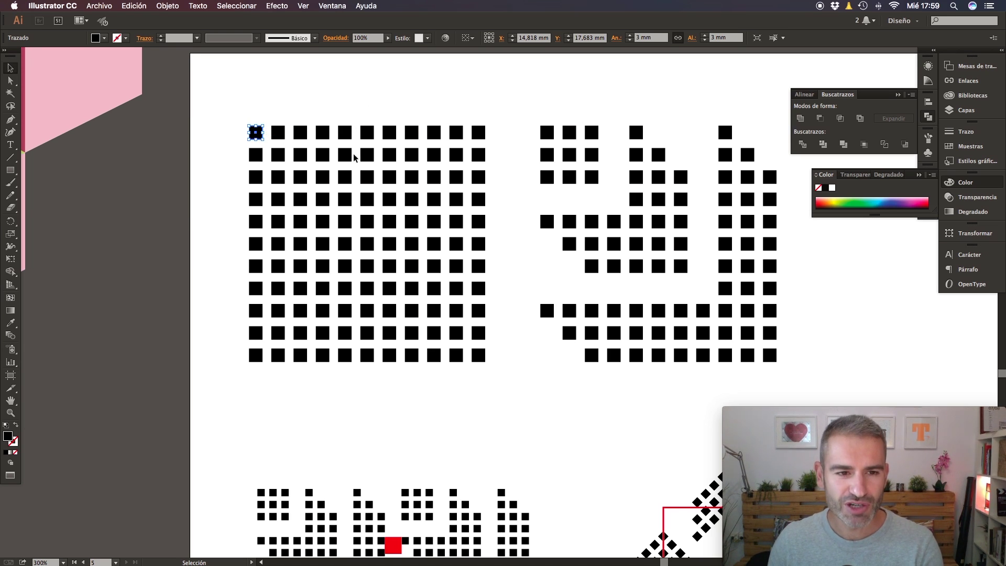
{"action": "left_click", "coordinate": [277, 6]}
{"action": "mouse_move", "coordinate": [323, 112]}
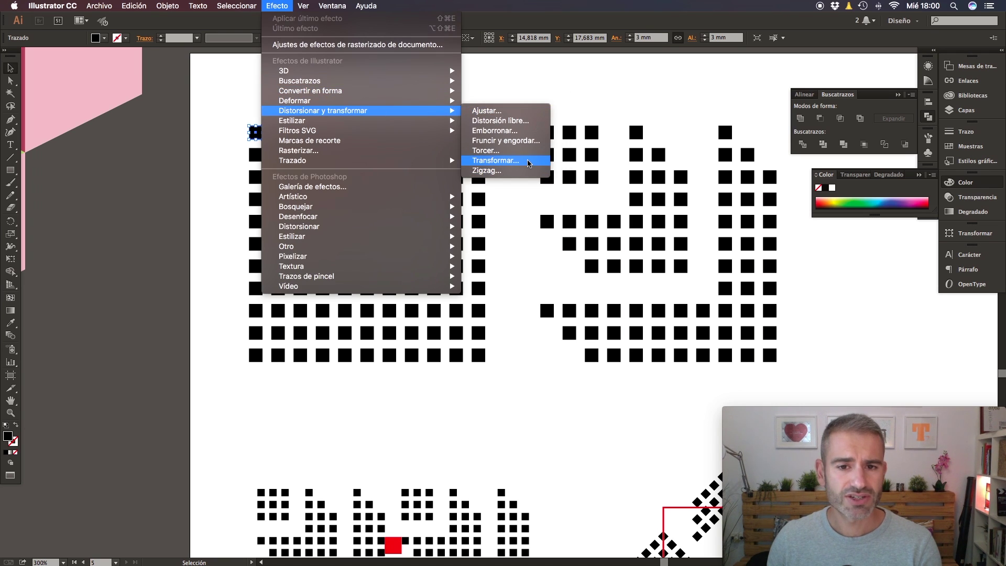
{"action": "key", "text": "Escape"}
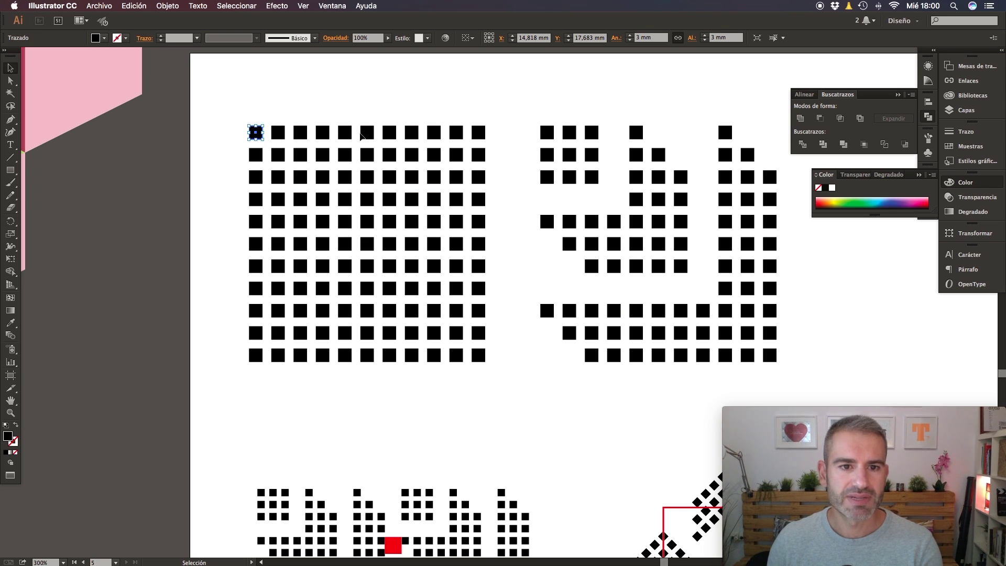
Step: Move the grid's first square to about X 13.7 mm, Y 17.7 mm, shifting its repeated copies with it
{"action": "mouse_move", "coordinate": [258, 140]}
{"action": "left_mouse_down"}
{"action": "mouse_move", "coordinate": [236, 106]}
{"action": "mouse_move", "coordinate": [265, 152]}
{"action": "mouse_move", "coordinate": [258, 145]}
{"action": "left_mouse_up"}
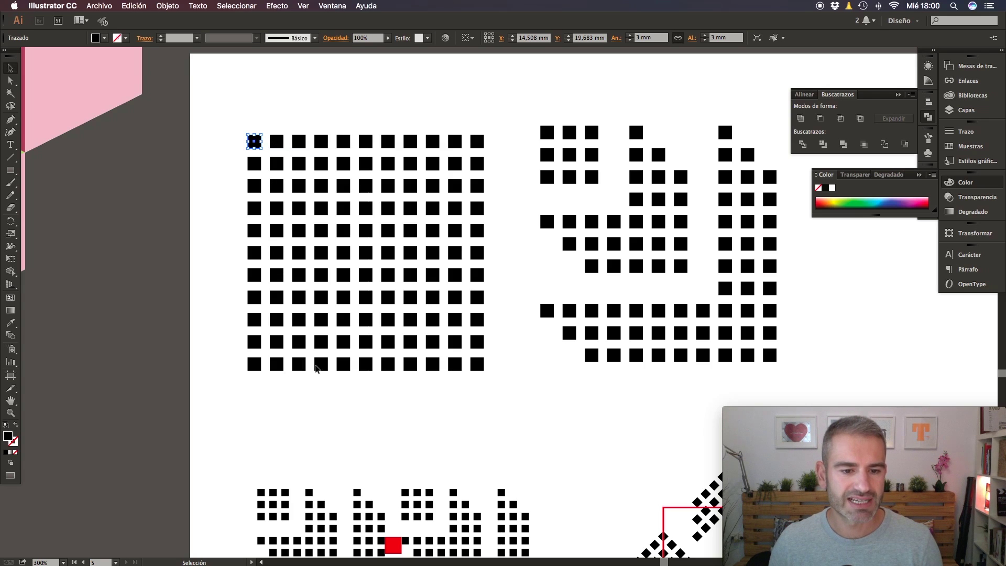
Step: Examine how the square grid is reduced to an arrow shape, copied and arranged into the rotated tile motif
{"action": "key", "text": "super+minus"}
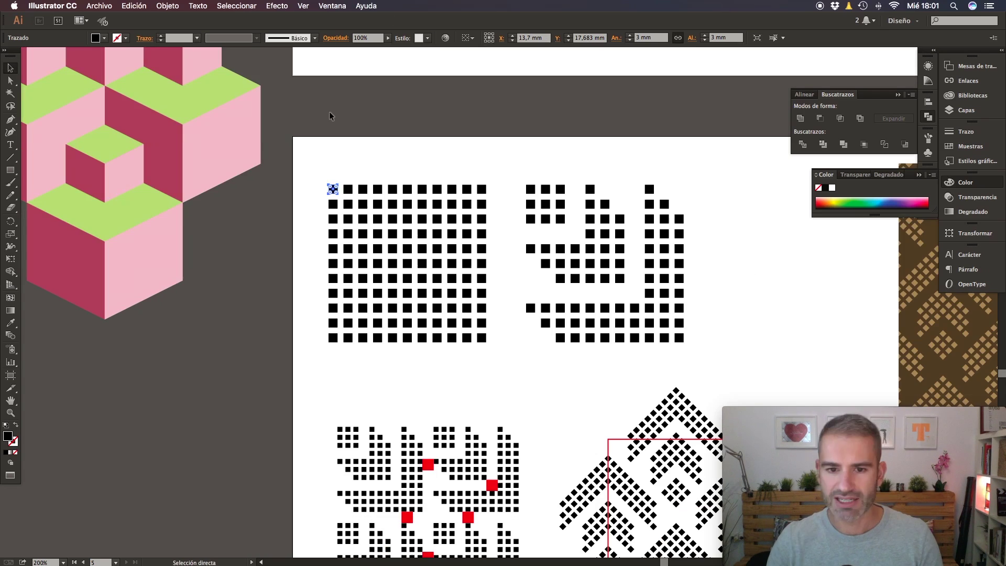
{"action": "scroll", "coordinate": [360, 158], "scroll_direction": "down", "scroll_amount": 4}
{"action": "scroll", "coordinate": [359, 157], "scroll_direction": "right", "scroll_amount": 5}
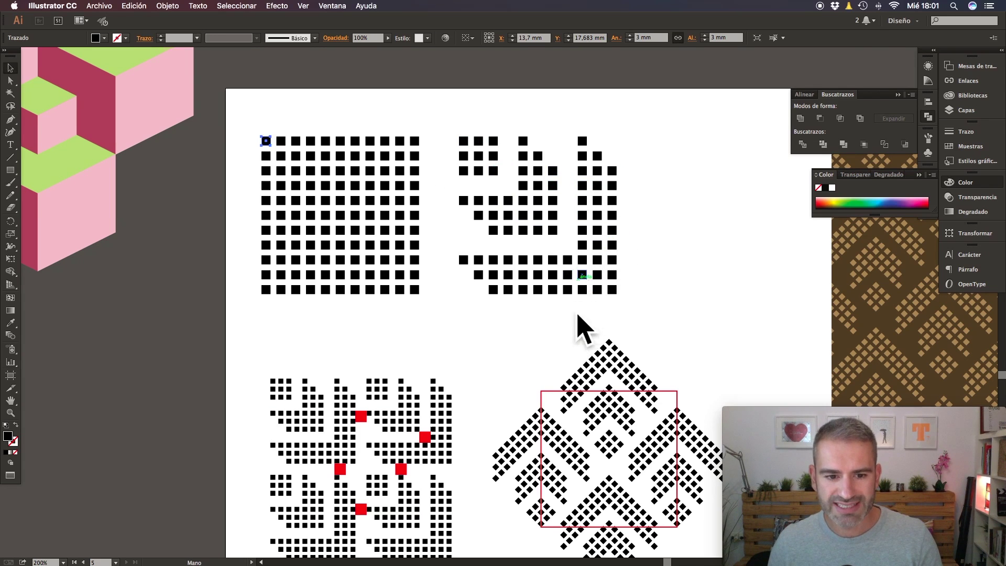
{"action": "scroll", "coordinate": [359, 240], "scroll_direction": "down", "scroll_amount": 5}
{"action": "scroll", "coordinate": [503, 361], "scroll_direction": "right", "scroll_amount": 5}
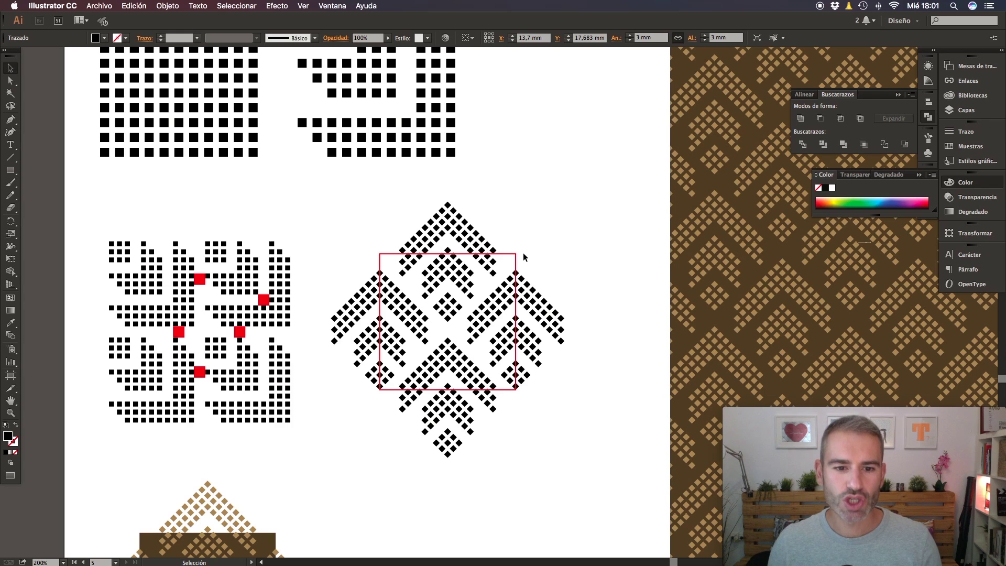
{"action": "key", "text": "a"}
{"action": "key", "text": "super+minus"}
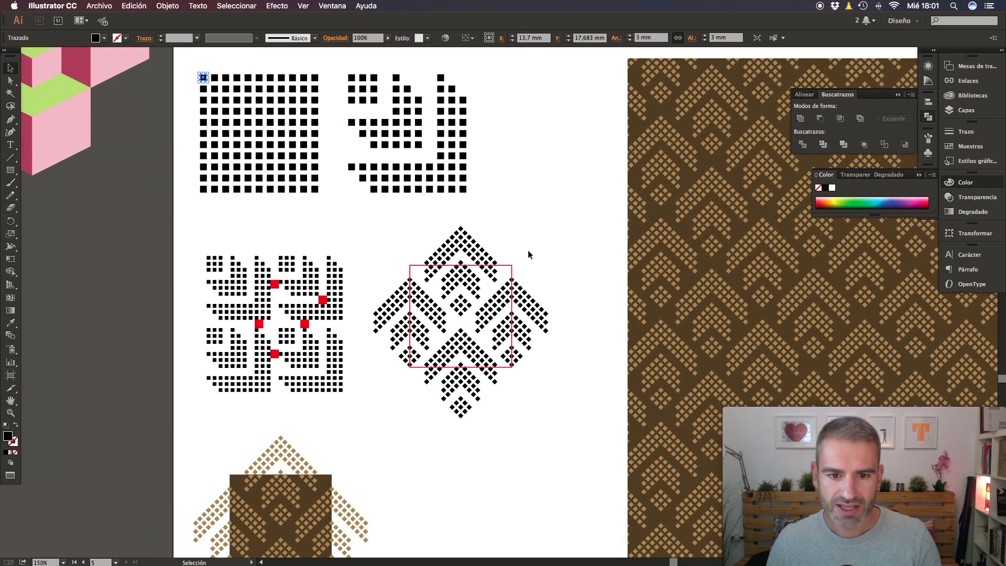
Step: Examine the repeated brown arrow pattern up close and as a whole, clearing the selection
{"action": "scroll", "coordinate": [526, 250], "scroll_direction": "right", "scroll_amount": 3}
{"action": "scroll", "coordinate": [382, 343], "scroll_direction": "right", "scroll_amount": 5}
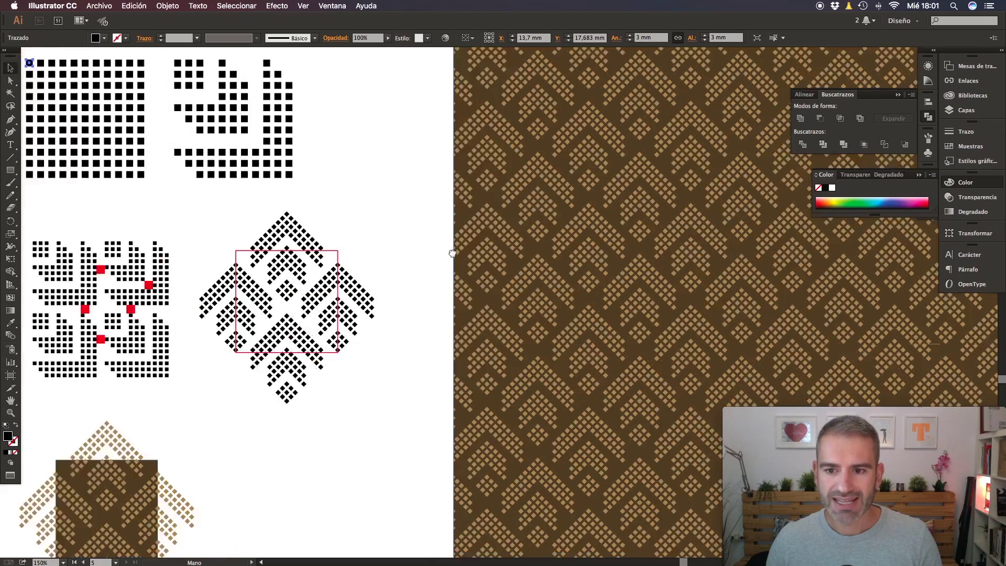
{"action": "key", "text": "super+minus"}
{"action": "left_click_drag", "start_coordinate": [561, 276], "coordinate": [449, 261]}
{"action": "key", "text": "super+plus"}
{"action": "left_click_drag", "start_coordinate": [864, 268], "coordinate": [851, 267]}
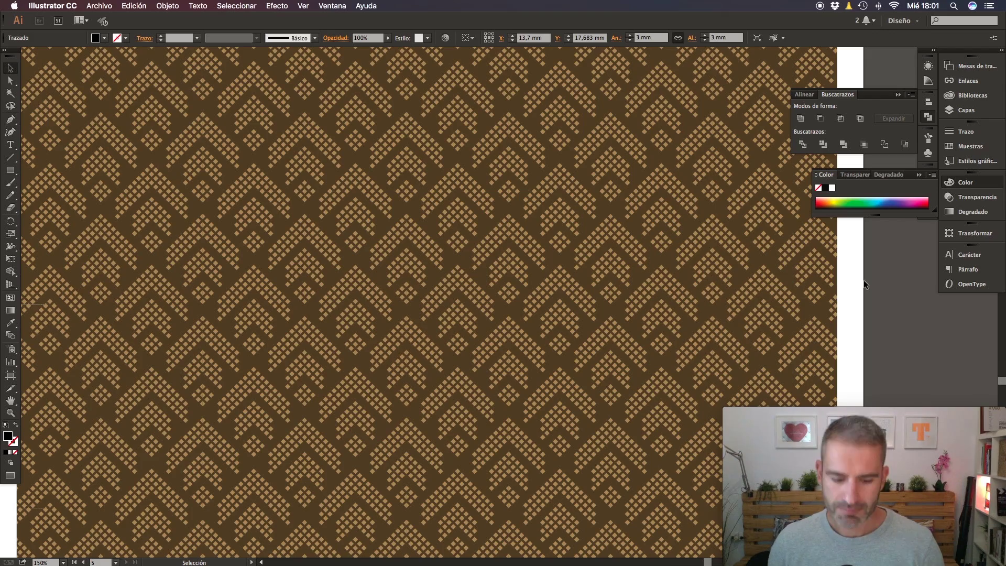
{"action": "left_click", "coordinate": [864, 283]}
{"action": "key", "text": "super+1"}
{"action": "key", "text": "space"}
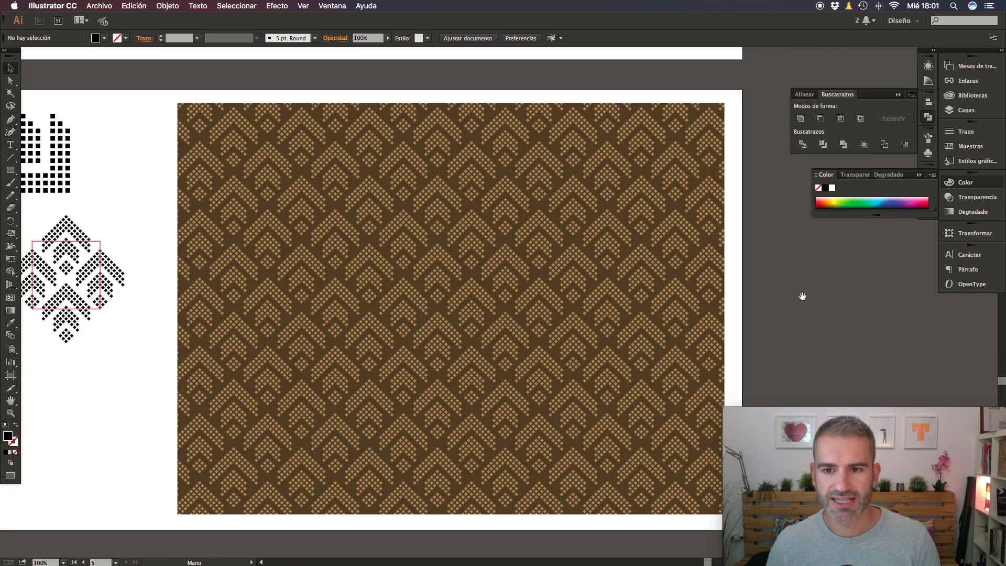
Step: Examine the coloured tile of interlocking red and green shapes and the large repeated pattern beside it
{"action": "left_click_drag", "start_coordinate": [803, 296], "coordinate": [791, 276]}
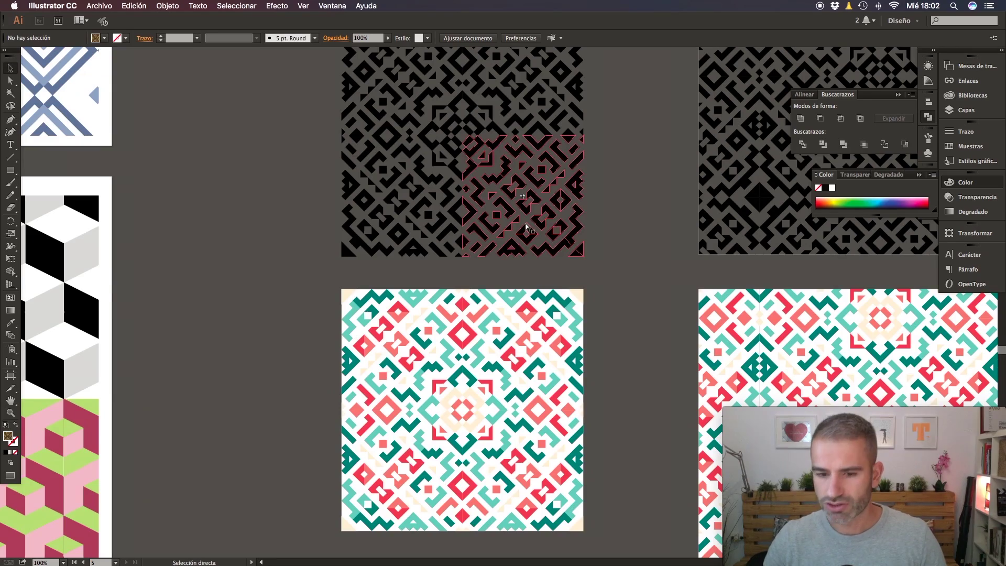
{"action": "key", "text": "super+minus"}
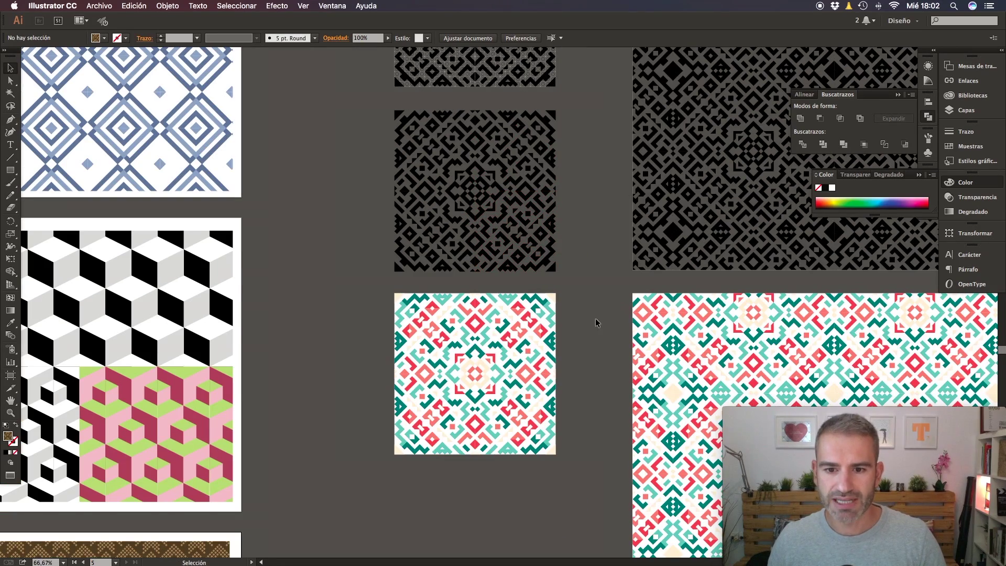
{"action": "scroll", "coordinate": [597, 323], "scroll_direction": "down", "scroll_amount": 5}
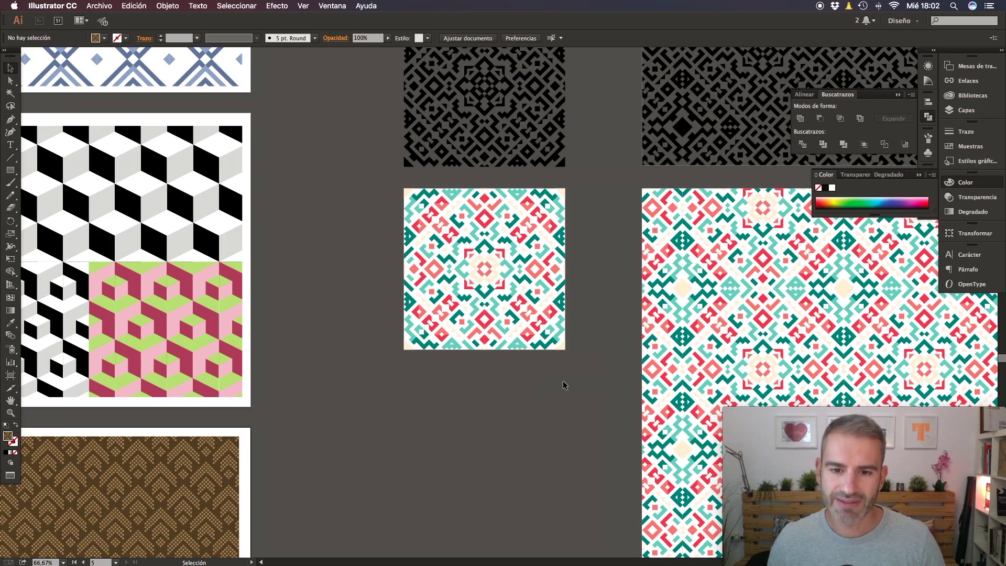
{"action": "key", "text": "space"}
{"action": "left_click_drag", "start_coordinate": [566, 380], "coordinate": [351, 358]}
{"action": "key", "text": "super+minus"}
{"action": "key", "text": "super+minus"}
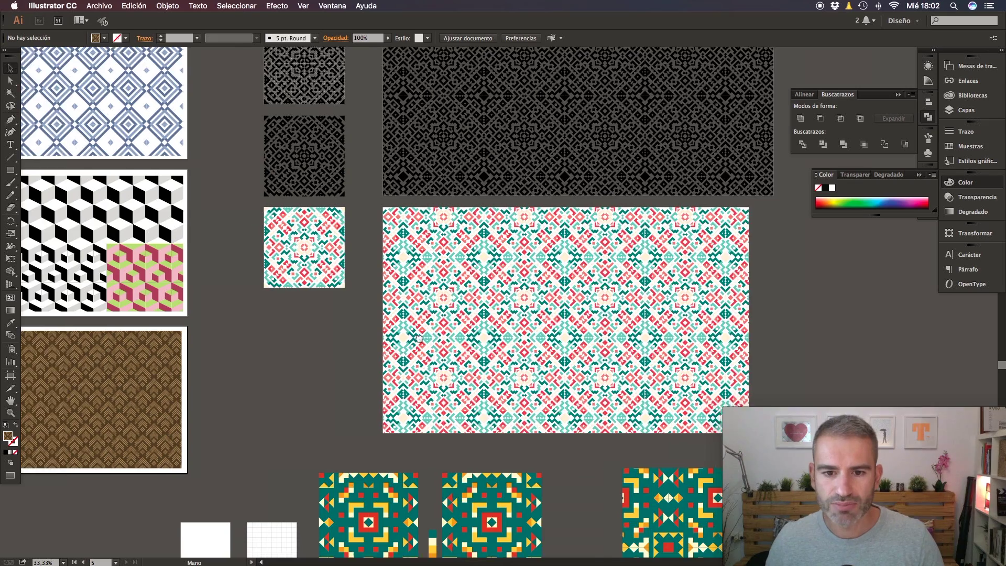
{"action": "scroll", "coordinate": [602, 326], "scroll_direction": "right", "scroll_amount": 2}
{"action": "left_click", "coordinate": [298, 292]}
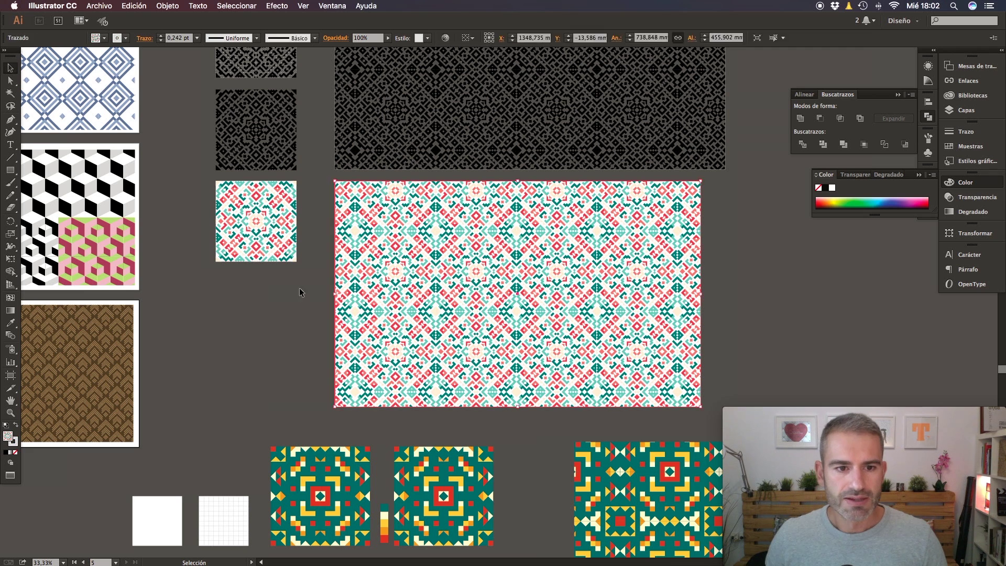
Step: Inspect the Transformar azulejos option in the general preferences and close the preferences
{"action": "left_click", "coordinate": [67, 6]}
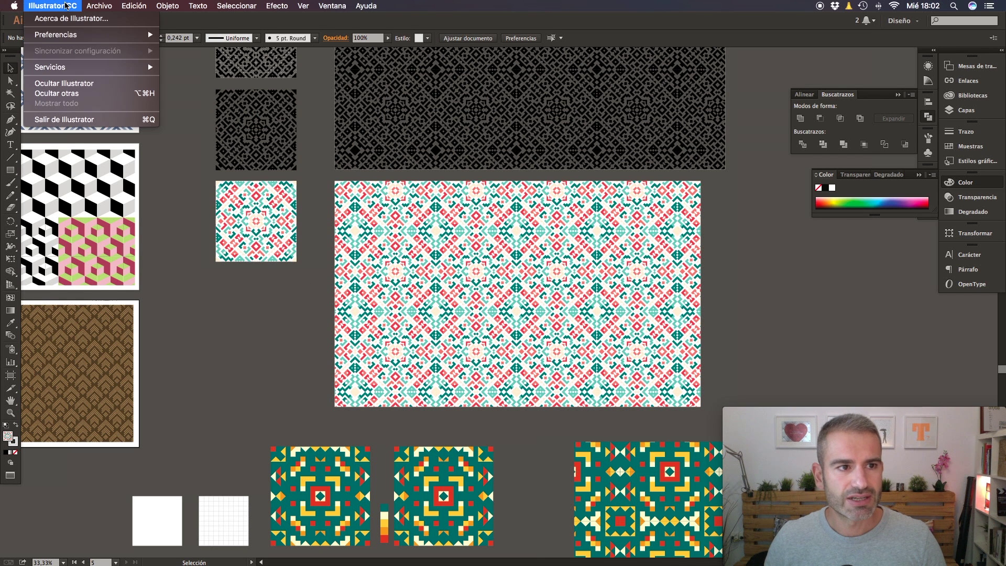
{"action": "mouse_move", "coordinate": [126, 35]}
{"action": "left_click", "coordinate": [185, 35]}
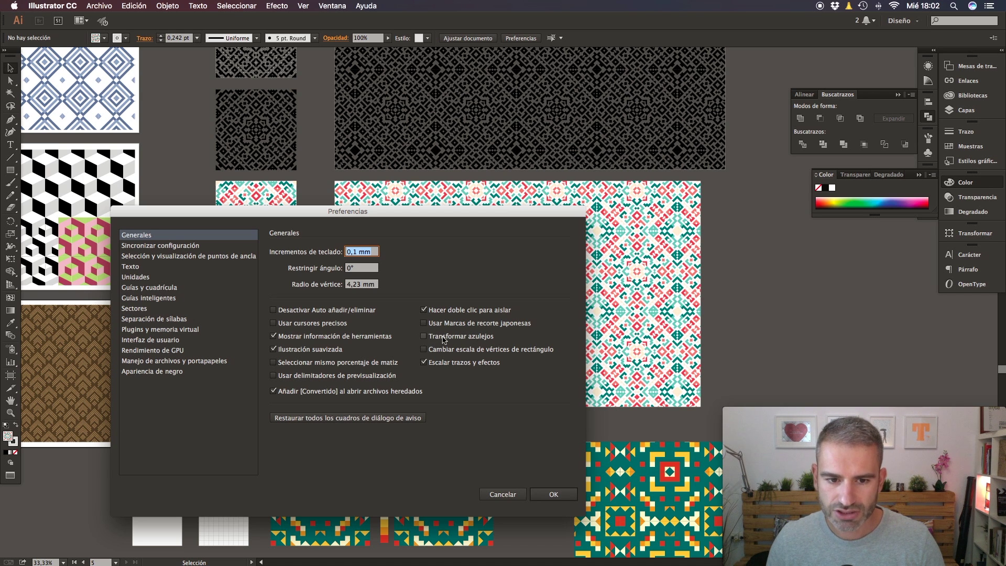
{"action": "left_click", "coordinate": [566, 494]}
Step: Widen the red and green pattern rectangle to about 818 mm, extend its right edge further, and clear the selection
{"action": "left_click", "coordinate": [682, 293]}
{"action": "left_click_drag", "start_coordinate": [701, 293], "coordinate": [740, 295]}
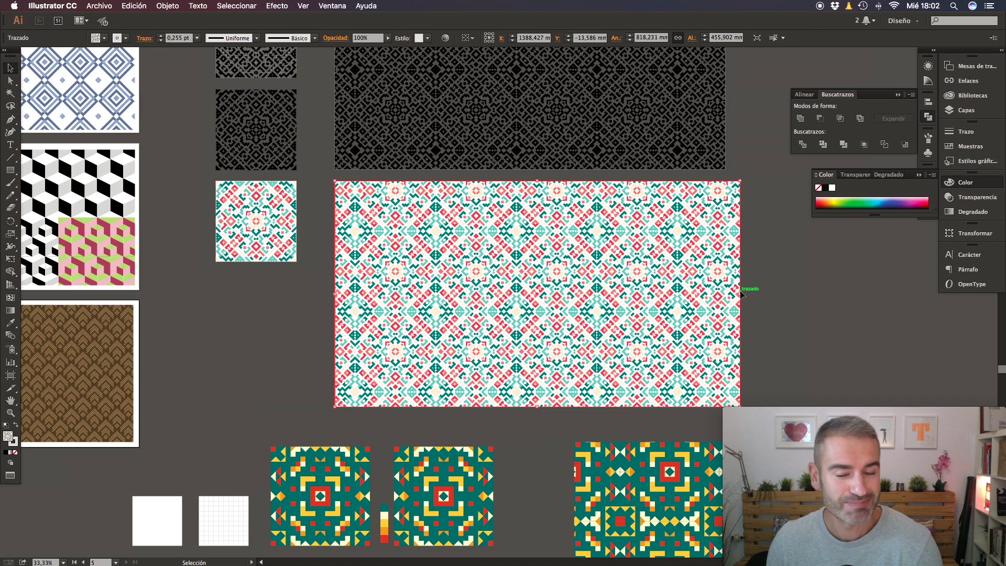
{"action": "left_click_drag", "start_coordinate": [740, 293], "coordinate": [816, 294]}
{"action": "left_click", "coordinate": [878, 300]}
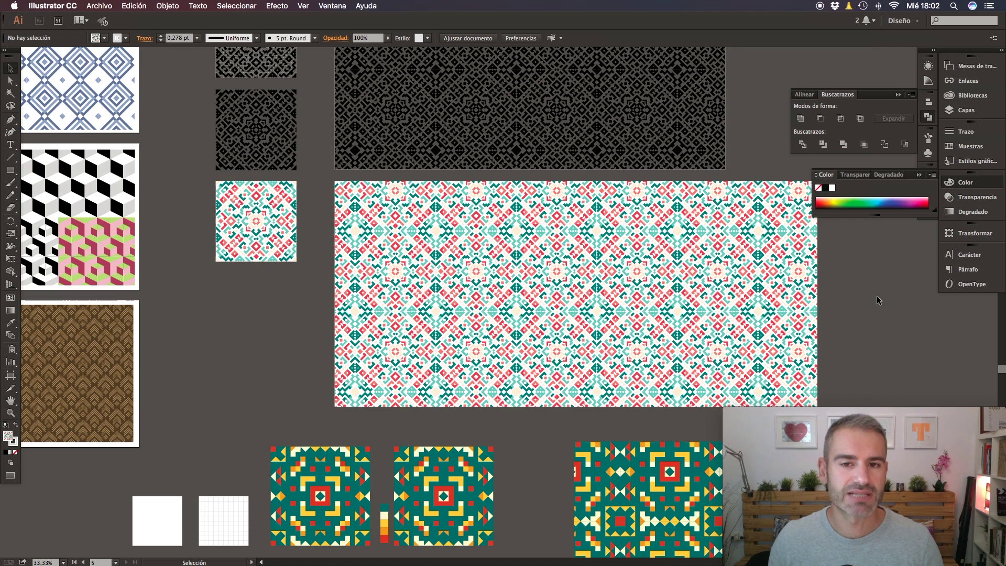
Step: Examine the green and cream geometric tiles and the large repeated patterns made from them
{"action": "scroll", "coordinate": [492, 306], "scroll_direction": "down", "scroll_amount": 10}
{"action": "scroll", "coordinate": [493, 306], "scroll_direction": "right", "scroll_amount": 2}
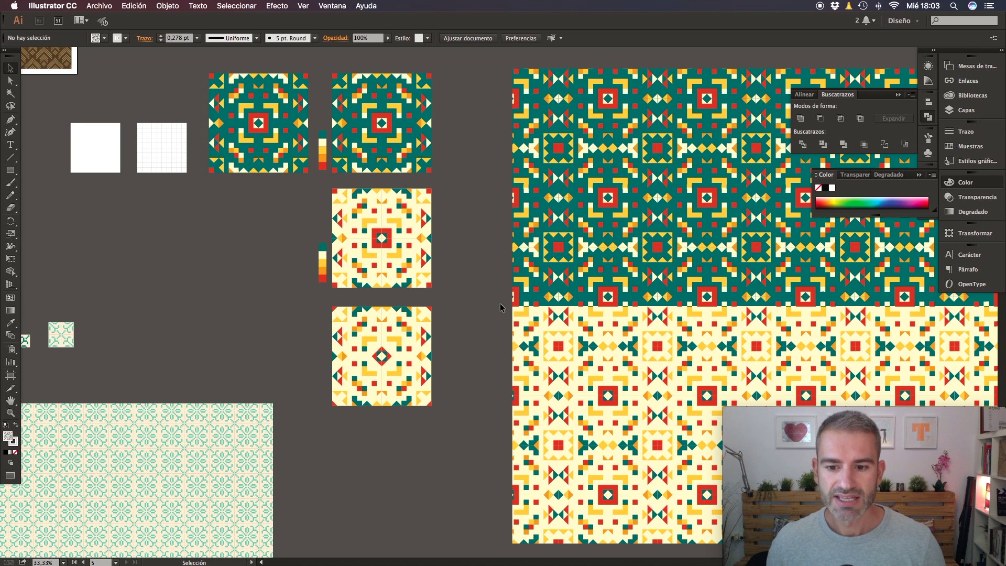
{"action": "left_click_drag", "start_coordinate": [685, 353], "coordinate": [431, 211]}
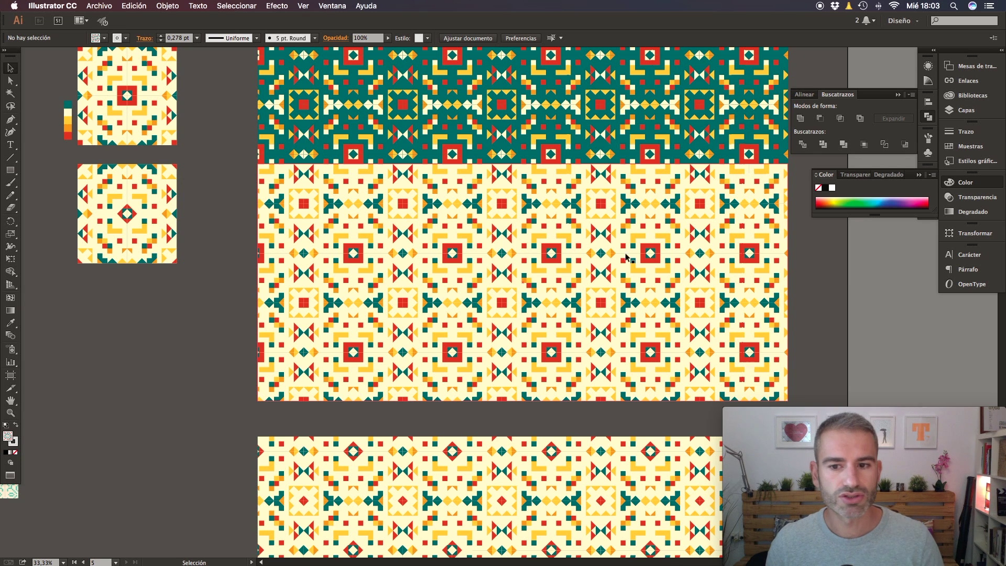
{"action": "scroll", "coordinate": [648, 257], "scroll_direction": "left", "scroll_amount": 10}
{"action": "scroll", "coordinate": [648, 257], "scroll_direction": "up", "scroll_amount": 5}
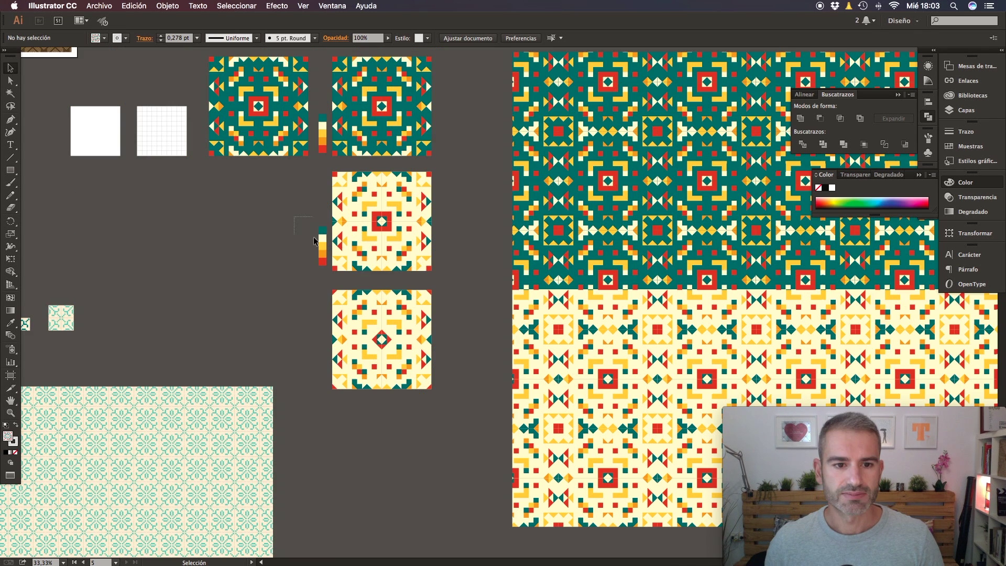
Step: Copy the five-colour palette beside the upper cream tile into the geometrico document without colour conversion and place it on empty canvas
{"action": "left_click", "coordinate": [322, 247]}
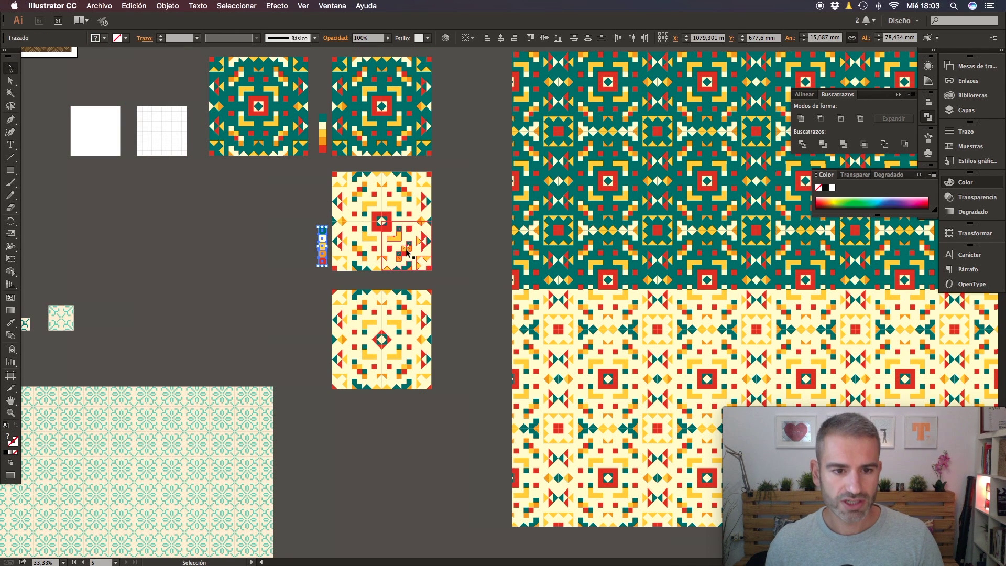
{"action": "left_click", "coordinate": [334, 6]}
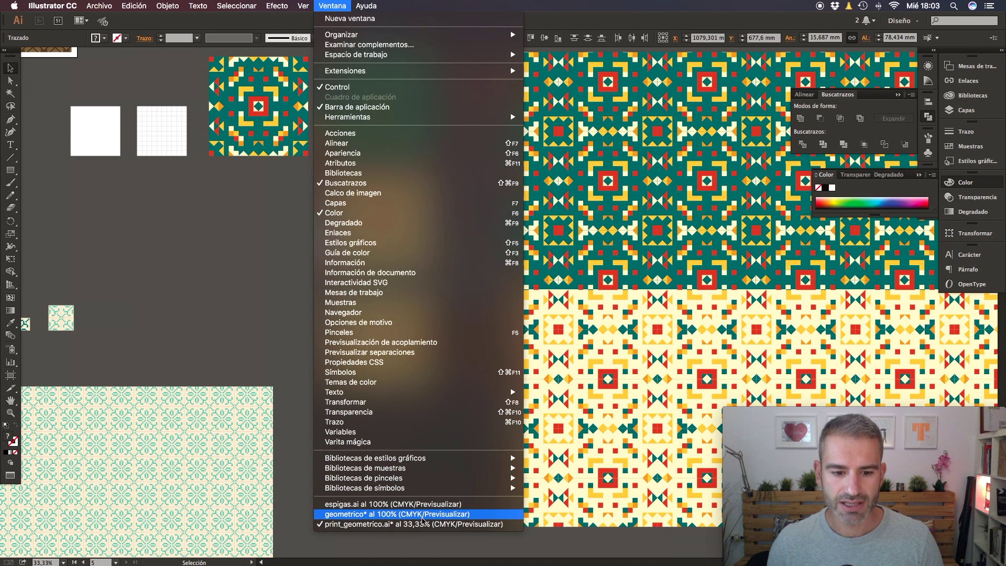
{"action": "left_click", "coordinate": [403, 514]}
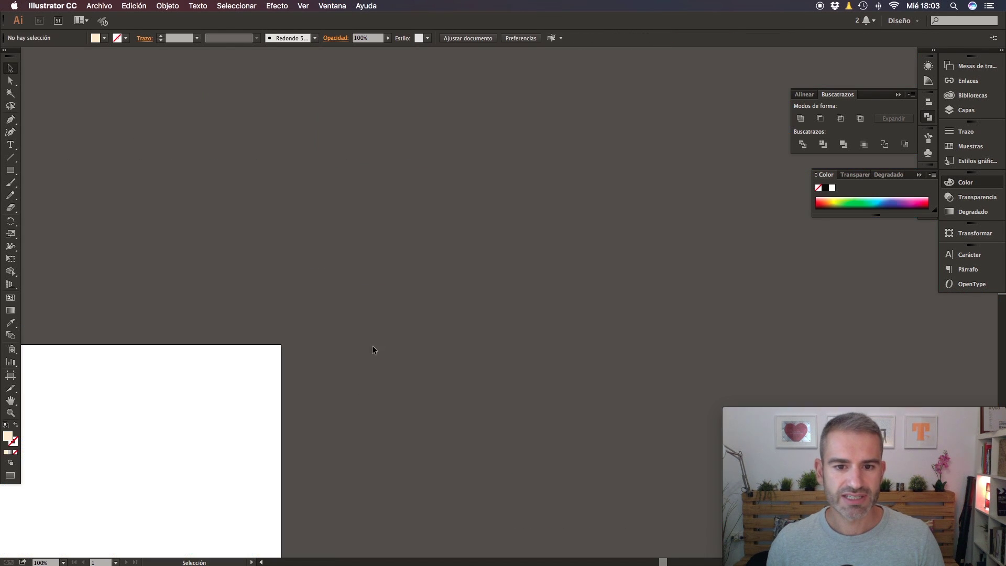
{"action": "key", "text": "super+v"}
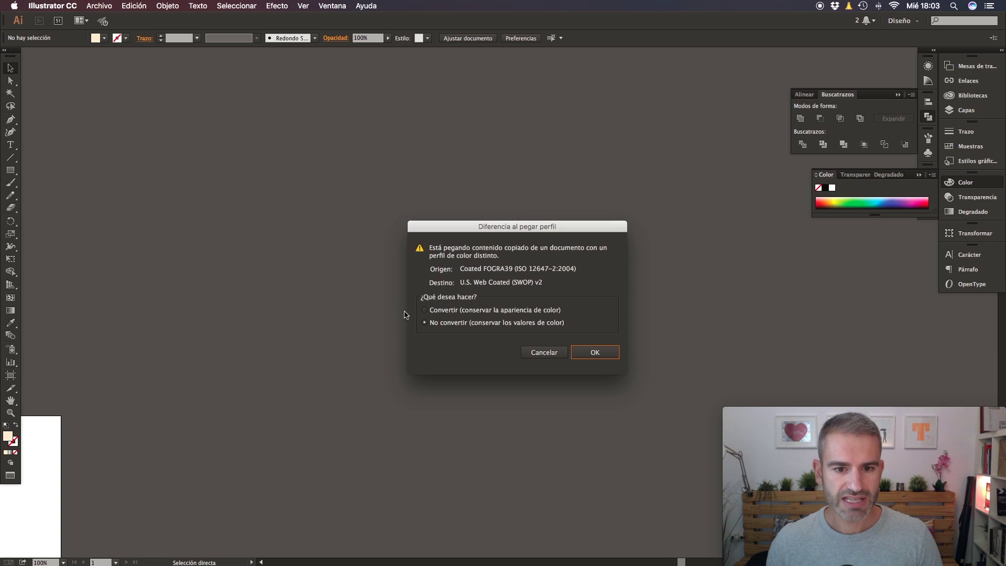
{"action": "key", "text": "Return"}
{"action": "left_click_drag", "start_coordinate": [492, 282], "coordinate": [180, 160]}
{"action": "left_click", "coordinate": [439, 194]}
{"action": "left_click_drag", "start_coordinate": [411, 191], "coordinate": [447, 224]}
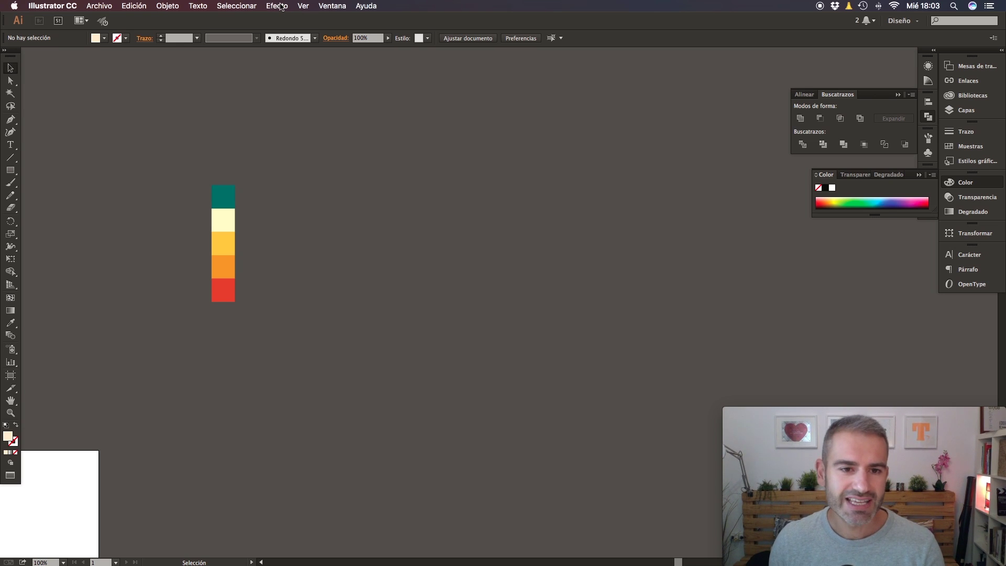
Step: Show the document grid and turn on snapping to the grid
{"action": "left_click", "coordinate": [306, 6]}
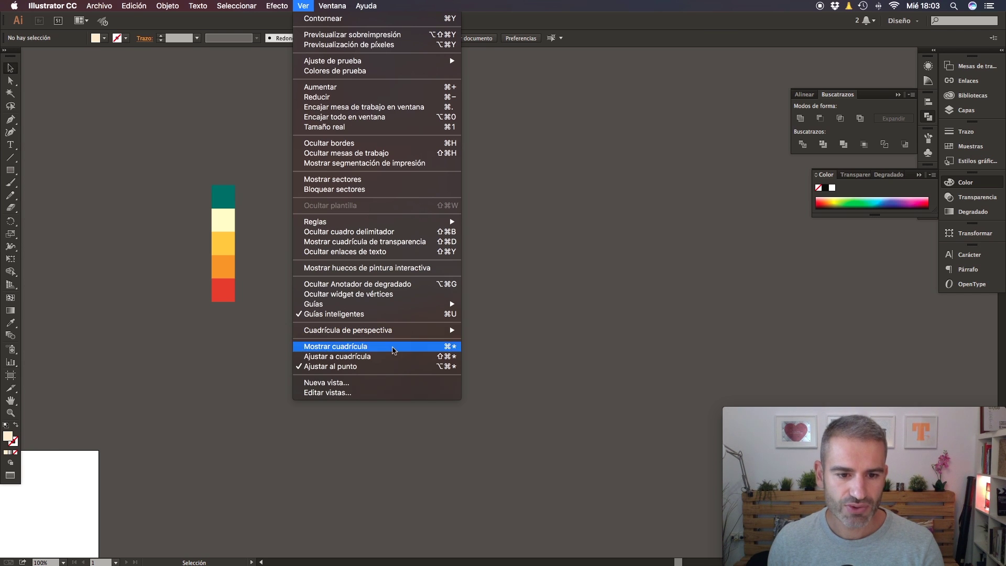
{"action": "left_click", "coordinate": [394, 348]}
{"action": "key", "text": "super+plus"}
{"action": "key", "text": "super+plus"}
{"action": "key", "text": "super+plus"}
{"action": "key", "text": "super+plus"}
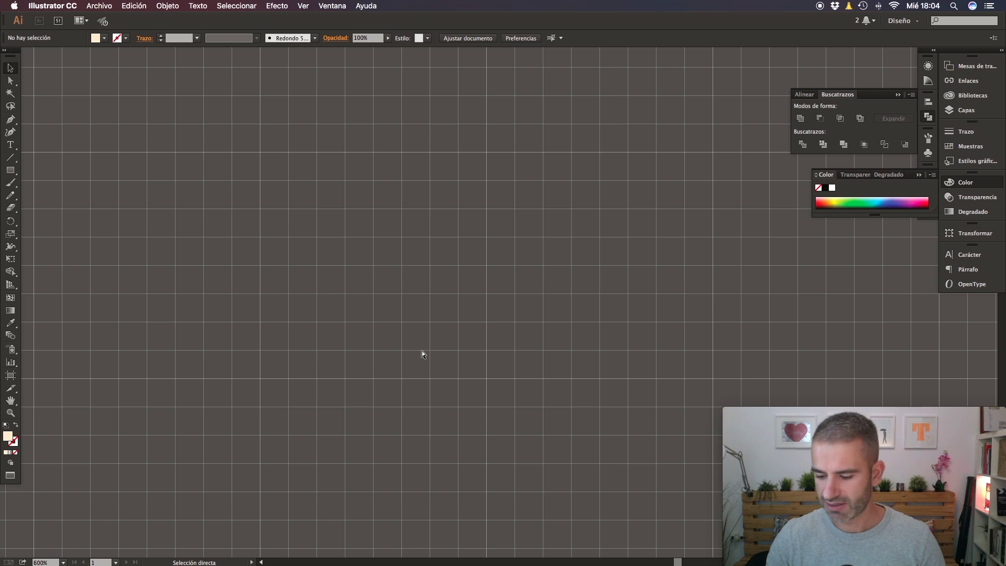
{"action": "left_click_drag", "start_coordinate": [421, 349], "coordinate": [397, 336]}
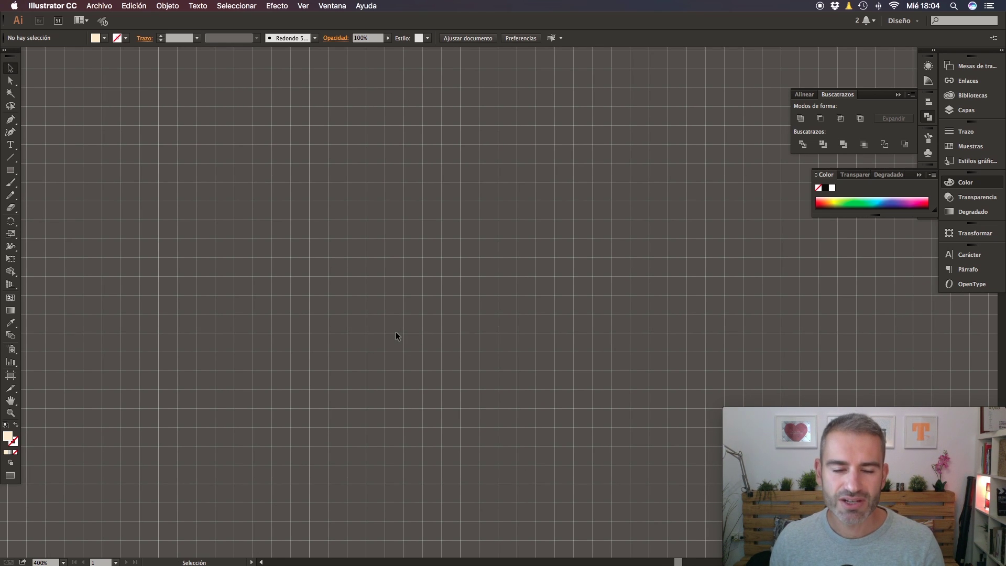
{"action": "left_click", "coordinate": [304, 6]}
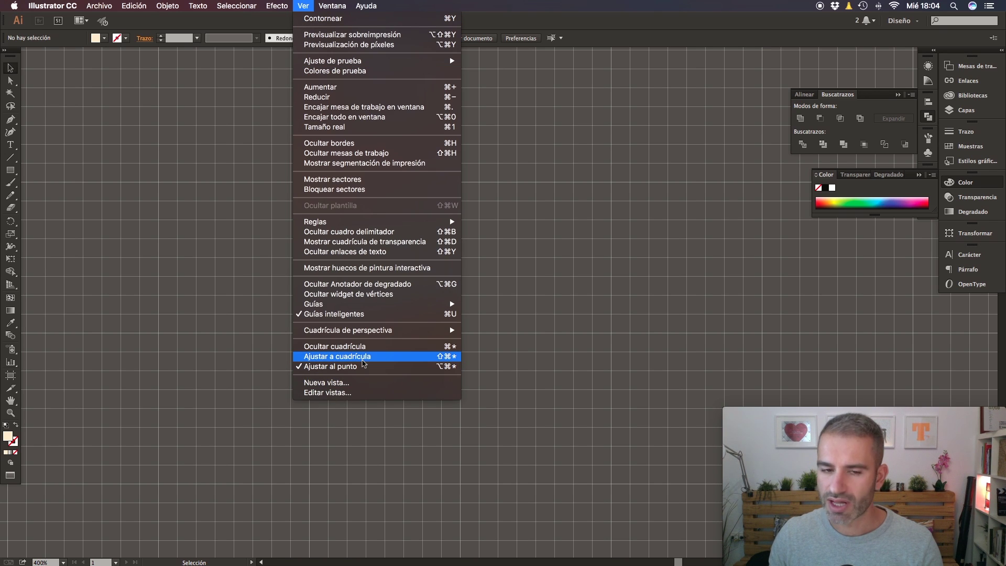
{"action": "left_click", "coordinate": [363, 358]}
Step: Draw a one-cell corner triangle and an adjoining two-cell-wide downward triangle with the Pen tool as the module's top-left shapes
{"action": "key", "text": "p"}
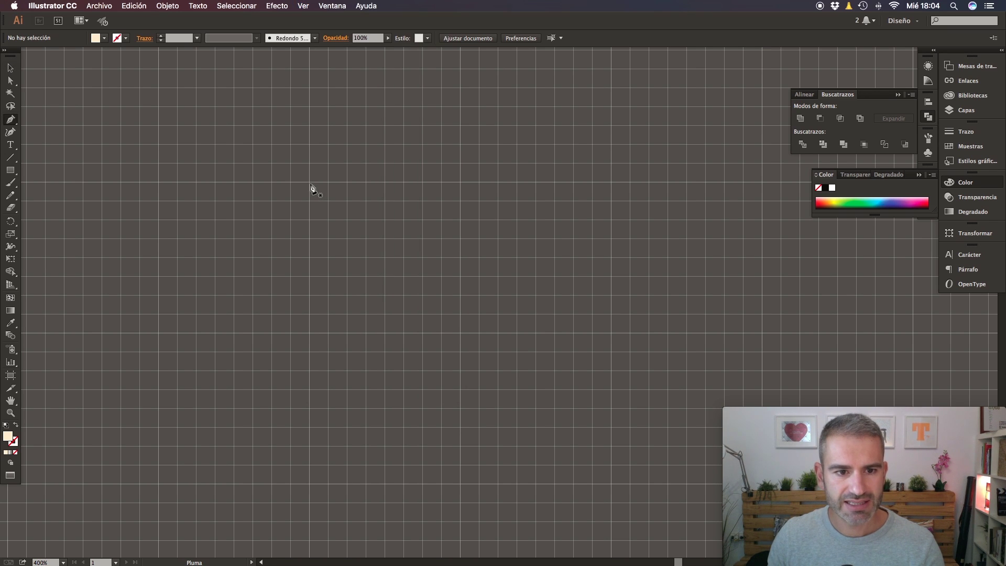
{"action": "left_click", "coordinate": [309, 200]}
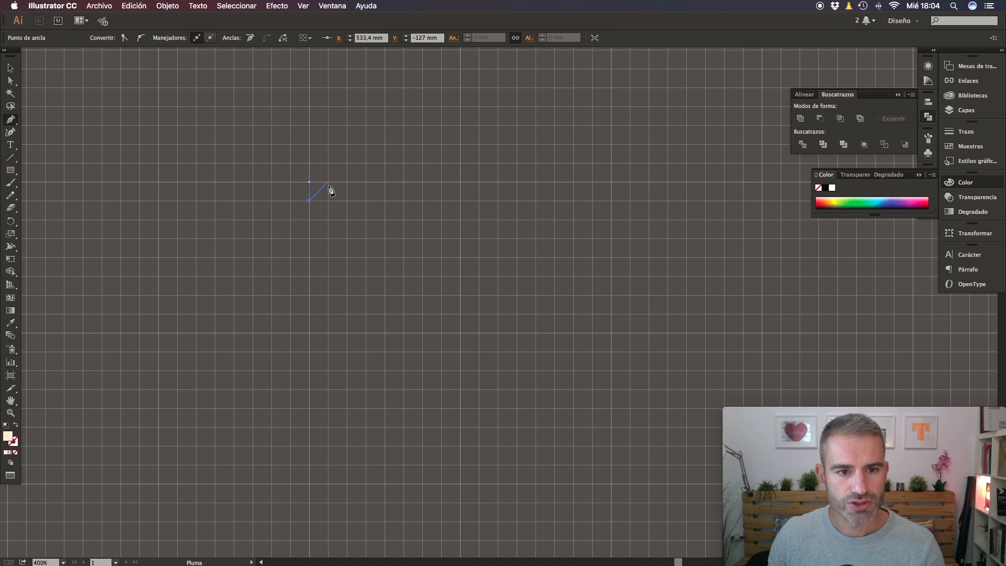
{"action": "left_click", "coordinate": [328, 182]}
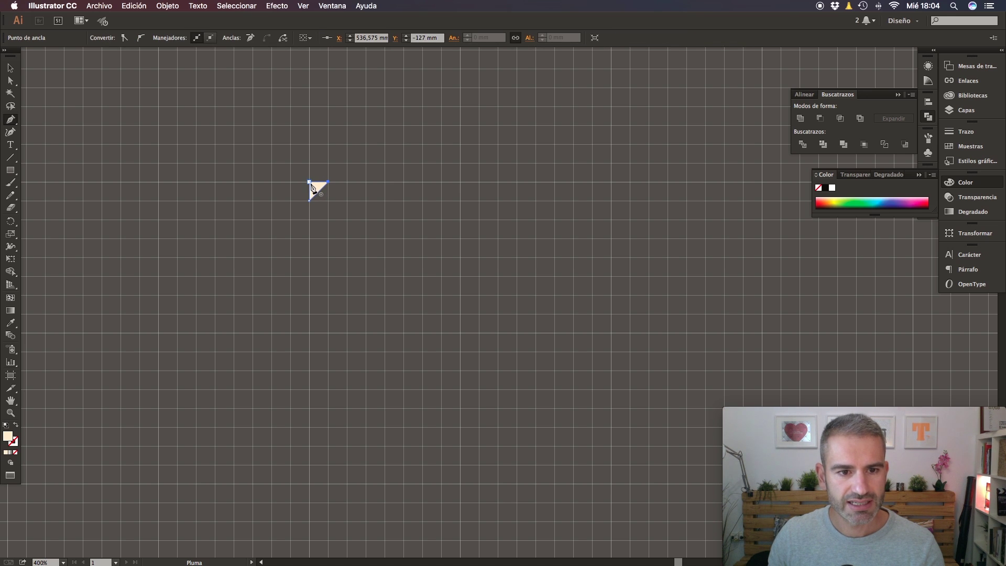
{"action": "left_click", "coordinate": [310, 182]}
{"action": "left_click", "coordinate": [366, 182]}
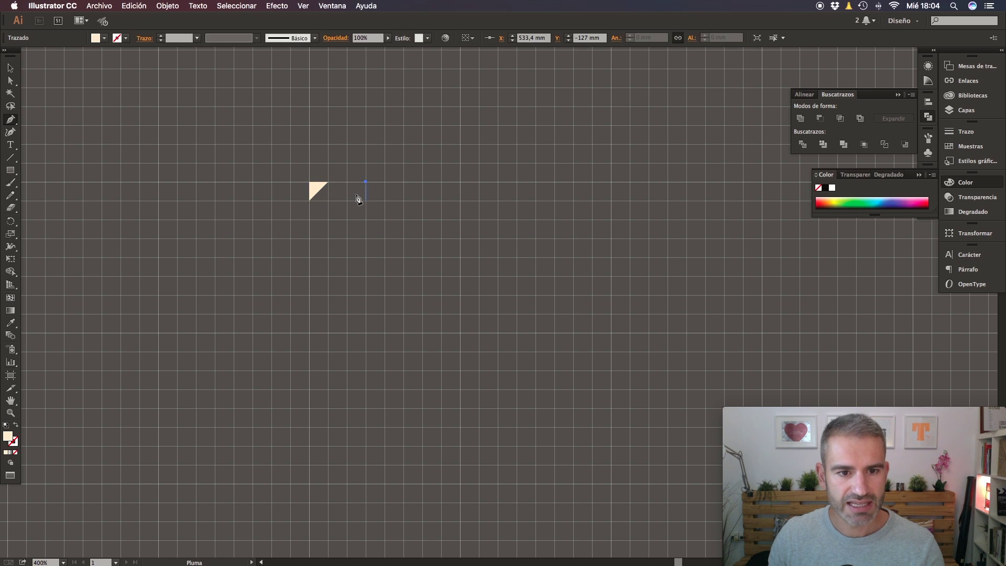
{"action": "left_click", "coordinate": [348, 201]}
{"action": "left_click", "coordinate": [328, 182]}
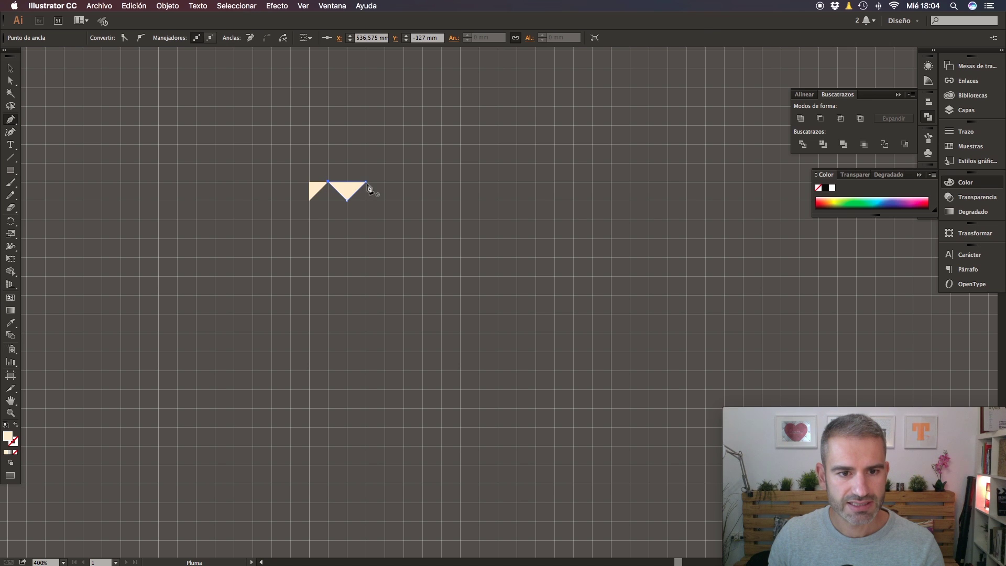
{"action": "left_click", "coordinate": [366, 183]}
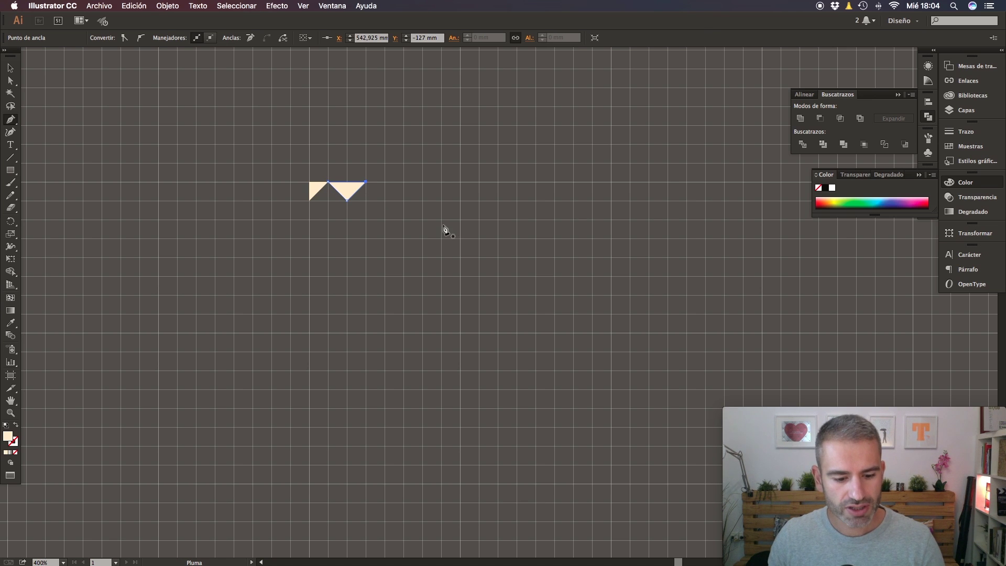
Step: Draw grid-aligned rectangles inside the module forming two single squares, an L shape and a descending staircase shape
{"action": "left_click", "coordinate": [11, 171]}
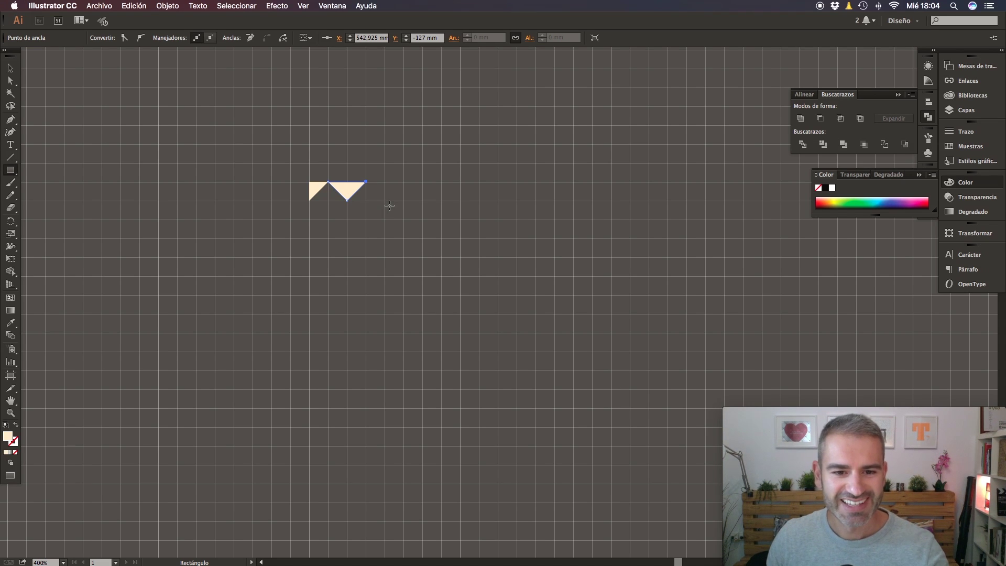
{"action": "mouse_move", "coordinate": [385, 200]}
{"action": "left_mouse_down"}
{"action": "mouse_move", "coordinate": [440, 235]}
{"action": "mouse_move", "coordinate": [441, 257]}
{"action": "left_mouse_up"}
{"action": "mouse_move", "coordinate": [441, 239]}
{"action": "left_mouse_down"}
{"action": "mouse_move", "coordinate": [478, 257]}
{"action": "mouse_move", "coordinate": [479, 294]}
{"action": "left_mouse_up"}
{"action": "left_click_drag", "start_coordinate": [385, 257], "coordinate": [431, 322]}
{"action": "key", "text": "v"}
Step: Draw a one-cell triangle on the module's lower right edge and two adjacent two-cell-wide upward triangles along its bottom row
{"action": "key", "text": "p"}
{"action": "left_click", "coordinate": [479, 314]}
{"action": "left_click", "coordinate": [497, 314]}
{"action": "left_click", "coordinate": [479, 333]}
{"action": "left_click", "coordinate": [479, 314]}
{"action": "left_click", "coordinate": [479, 351]}
{"action": "left_click", "coordinate": [497, 370]}
{"action": "left_click", "coordinate": [460, 371]}
{"action": "left_click", "coordinate": [441, 351]}
{"action": "left_click", "coordinate": [460, 371]}
{"action": "left_click", "coordinate": [422, 370]}
Step: Draw an L-shaped polygon two cells wide and two cells high on the module's bottom row, beside the upward triangles
{"action": "left_click", "coordinate": [385, 332]}
{"action": "left_click", "coordinate": [403, 333]}
{"action": "left_click", "coordinate": [404, 351]}
{"action": "left_click", "coordinate": [422, 352]}
{"action": "left_click", "coordinate": [422, 370]}
{"action": "left_click", "coordinate": [403, 371]}
{"action": "left_click", "coordinate": [385, 370]}
{"action": "left_click", "coordinate": [386, 371]}
Step: Draw a two-cell-high left-pointing triangle left of the L-shaped polygon and a one-cell triangle directly above it
{"action": "left_click", "coordinate": [366, 371]}
{"action": "left_click", "coordinate": [347, 352]}
{"action": "left_click", "coordinate": [365, 333]}
{"action": "left_click", "coordinate": [346, 314]}
{"action": "left_click", "coordinate": [365, 313]}
{"action": "left_click", "coordinate": [366, 370]}
Step: Draw a two-cell-wide downward triangle at the module's lower left edge and a one-cell triangle in its bottom-left corner
{"action": "left_click", "coordinate": [309, 313]}
{"action": "left_click", "coordinate": [347, 314]}
{"action": "left_click", "coordinate": [309, 314]}
{"action": "left_click", "coordinate": [309, 351]}
{"action": "left_click", "coordinate": [328, 371]}
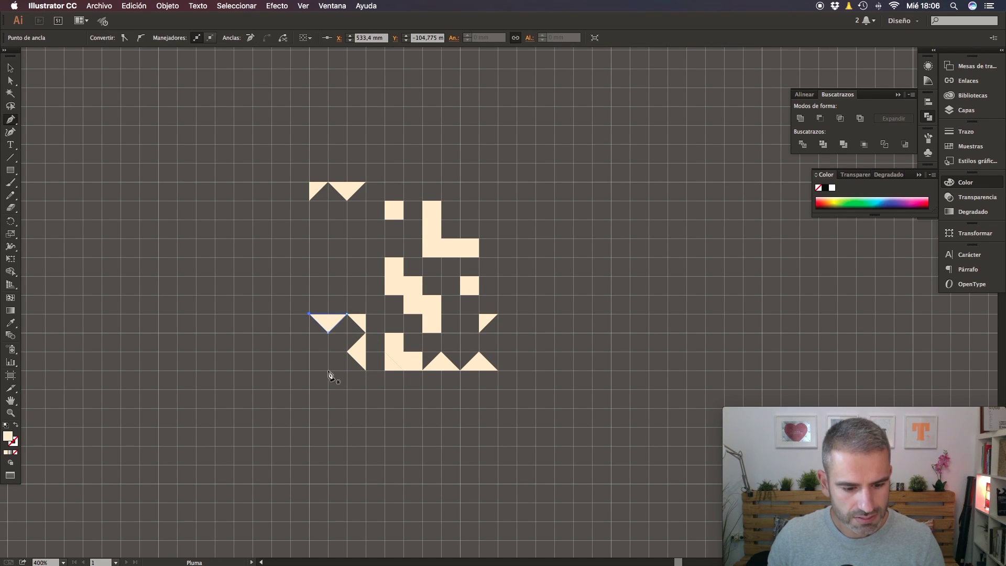
{"action": "left_click", "coordinate": [309, 370]}
Step: Draw a cluster of four two-cell-high left-pointing triangles around one shared point on the module's left side, and deselect them
{"action": "left_click", "coordinate": [365, 239]}
{"action": "left_click", "coordinate": [347, 257]}
{"action": "left_click", "coordinate": [366, 276]}
{"action": "left_click", "coordinate": [347, 220]}
{"action": "left_click", "coordinate": [328, 238]}
{"action": "left_click", "coordinate": [347, 258]}
{"action": "left_click", "coordinate": [328, 276]}
{"action": "left_click", "coordinate": [346, 295]}
{"action": "left_click", "coordinate": [328, 238]}
{"action": "left_click", "coordinate": [309, 257]}
{"action": "left_click", "coordinate": [328, 276]}
{"action": "left_click", "coordinate": [294, 169], "text": "super"}
Step: Draw a diagonal band two cells wide and two cells high across the module's top-right corner, and deselect it
{"action": "left_click", "coordinate": [460, 182]}
{"action": "left_click", "coordinate": [479, 182]}
{"action": "left_click", "coordinate": [478, 200]}
{"action": "left_click", "coordinate": [498, 200]}
{"action": "left_click", "coordinate": [498, 220]}
{"action": "left_click", "coordinate": [460, 182]}
{"action": "left_click", "coordinate": [278, 112], "text": "super"}
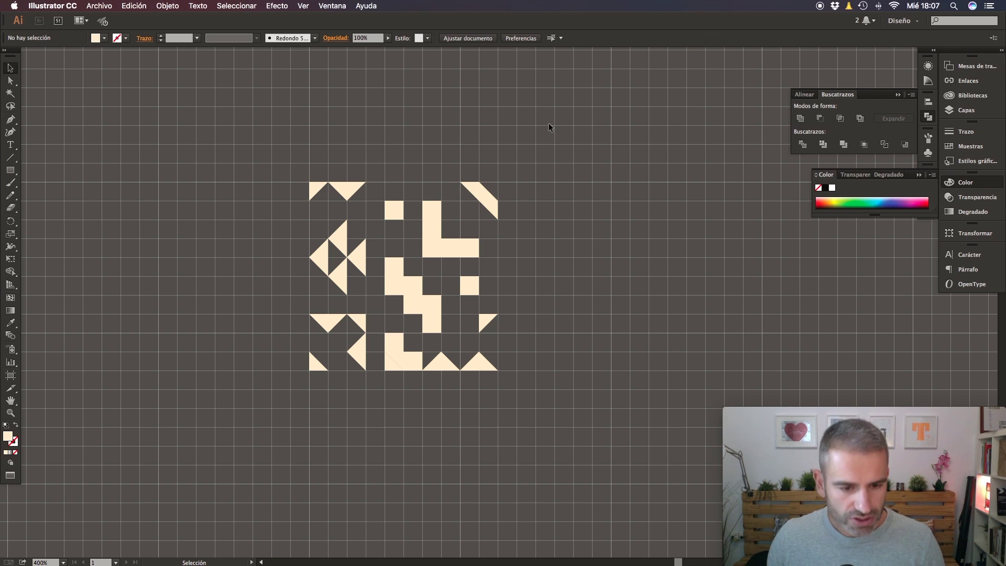
Step: Save all the module's shapes as a symbol named geometrico1 and duplicate its instance edge to edge, 31.75 mm to the right
{"action": "left_click_drag", "start_coordinate": [242, 163], "coordinate": [525, 387]}
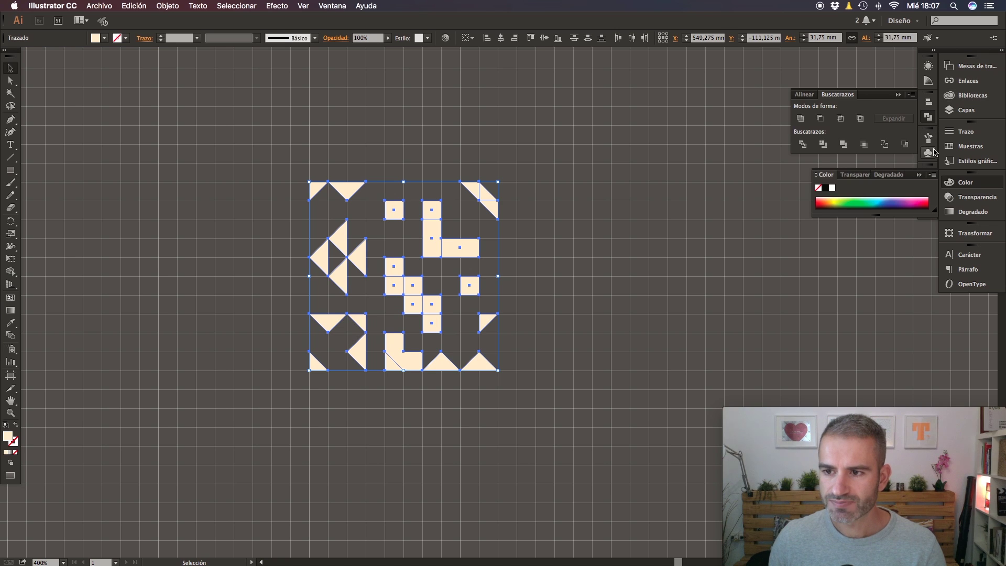
{"action": "left_click", "coordinate": [928, 152]}
{"action": "left_click", "coordinate": [967, 184]}
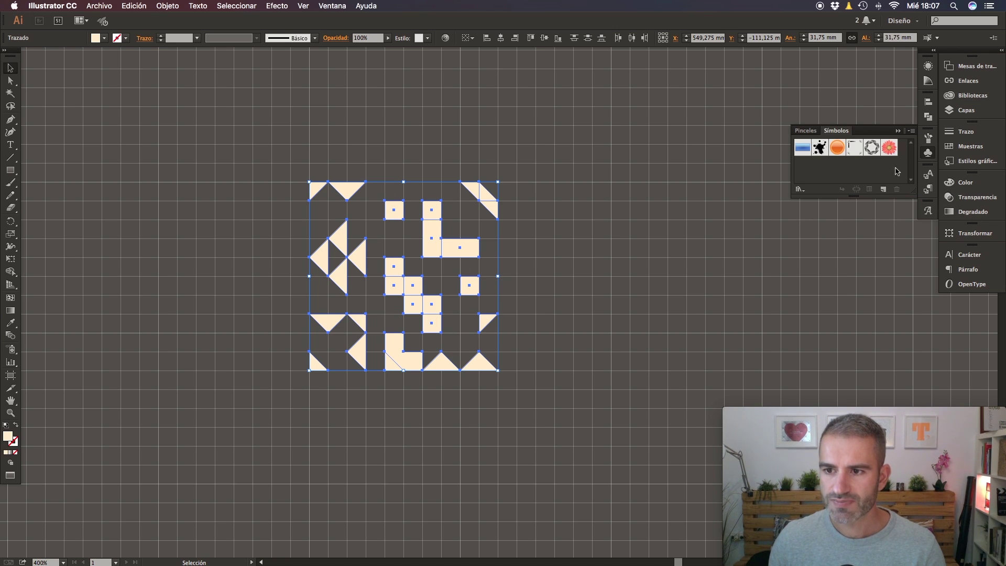
{"action": "left_click_drag", "start_coordinate": [432, 214], "coordinate": [817, 168]}
{"action": "type", "text": "geometrico1"}
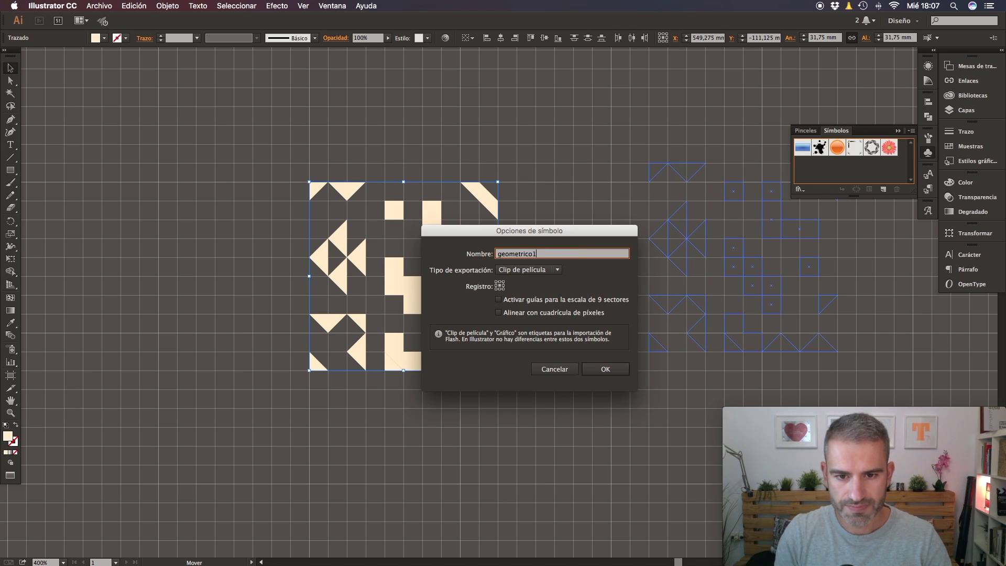
{"action": "left_click", "coordinate": [621, 370]}
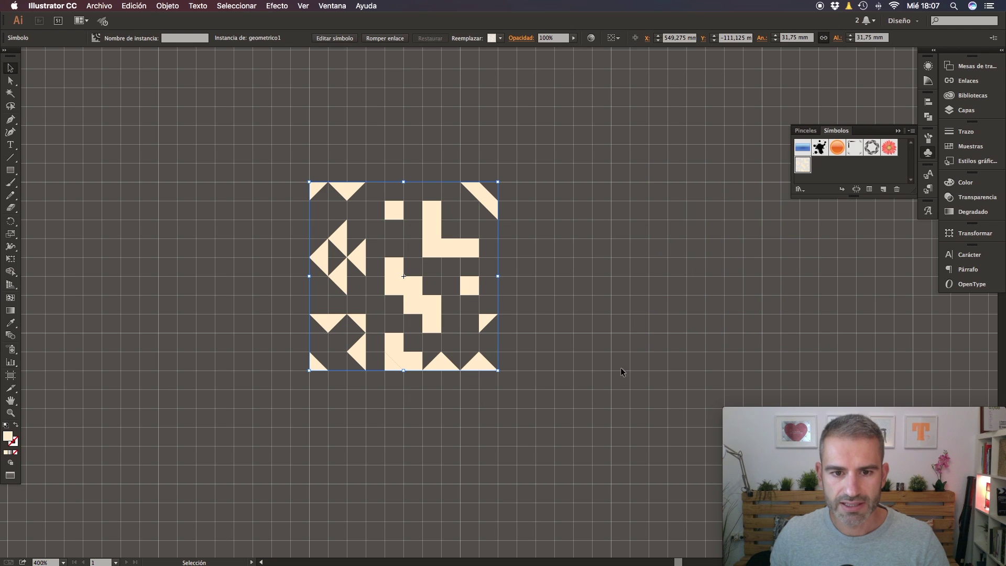
{"action": "left_click_drag", "start_coordinate": [445, 254], "coordinate": [632, 255]}
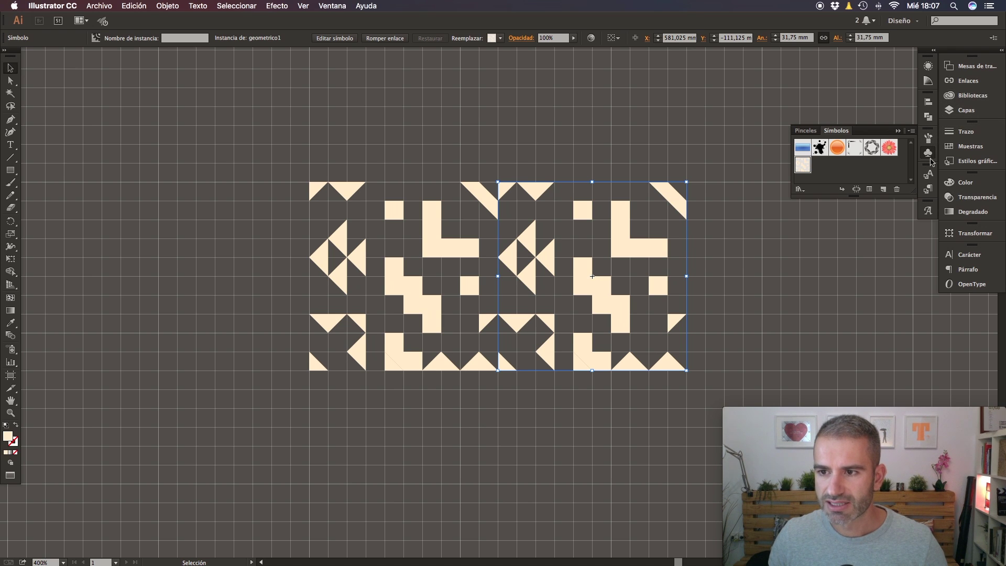
Step: Show the full Transform options and flip the right-hand symbol instance horizontally
{"action": "left_click", "coordinate": [928, 152]}
{"action": "left_click", "coordinate": [973, 233]}
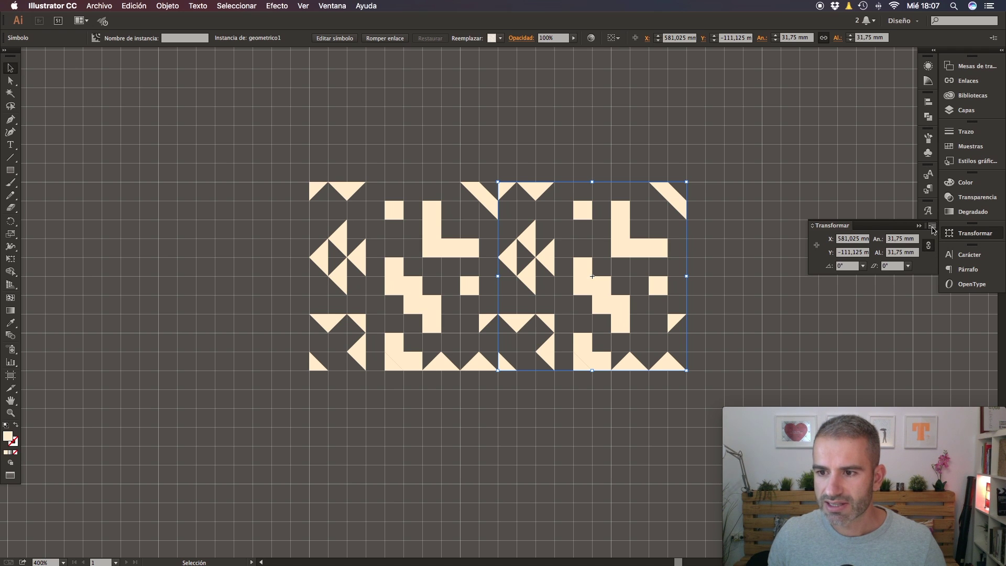
{"action": "left_click", "coordinate": [933, 226]}
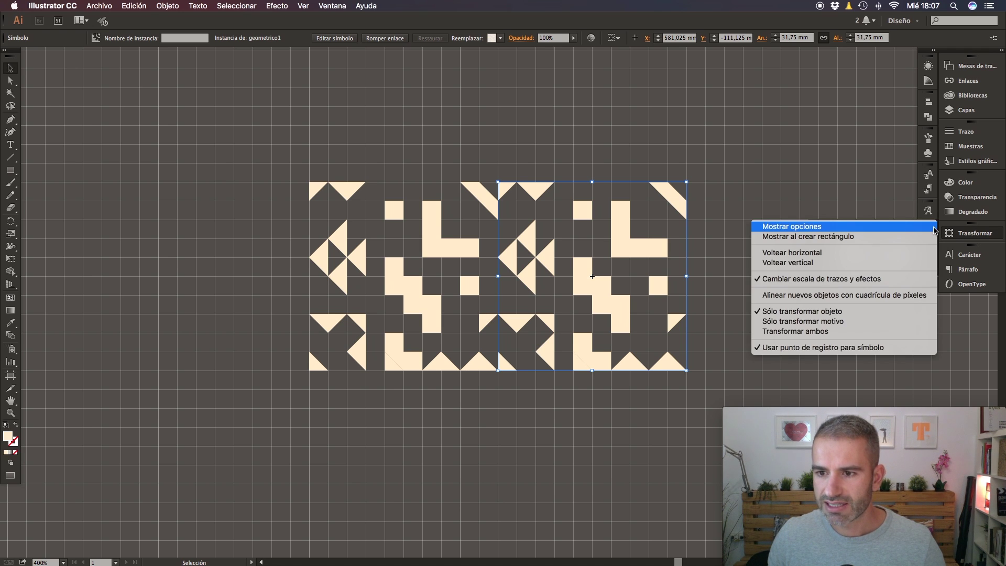
{"action": "left_click", "coordinate": [888, 227]}
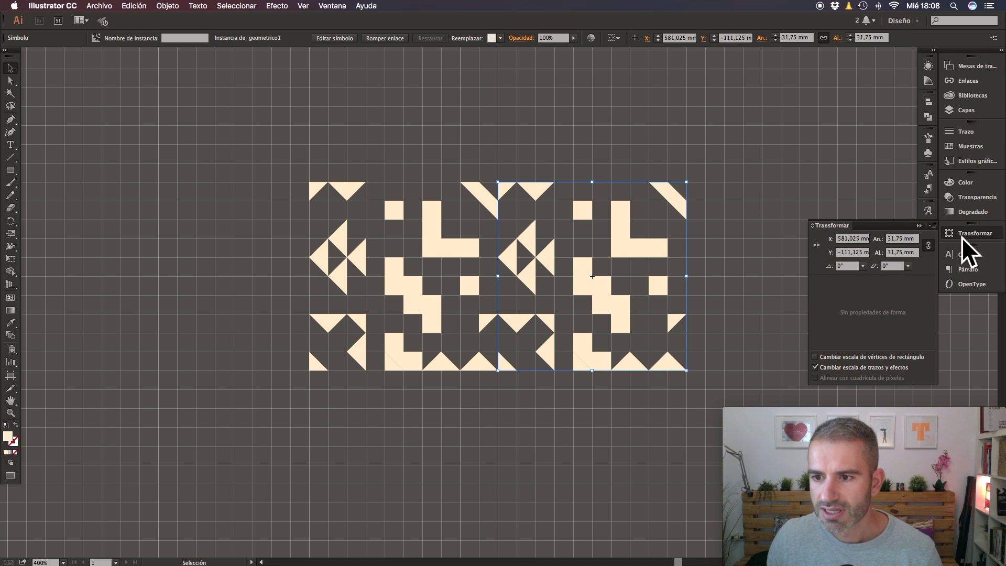
{"action": "left_click", "coordinate": [932, 226]}
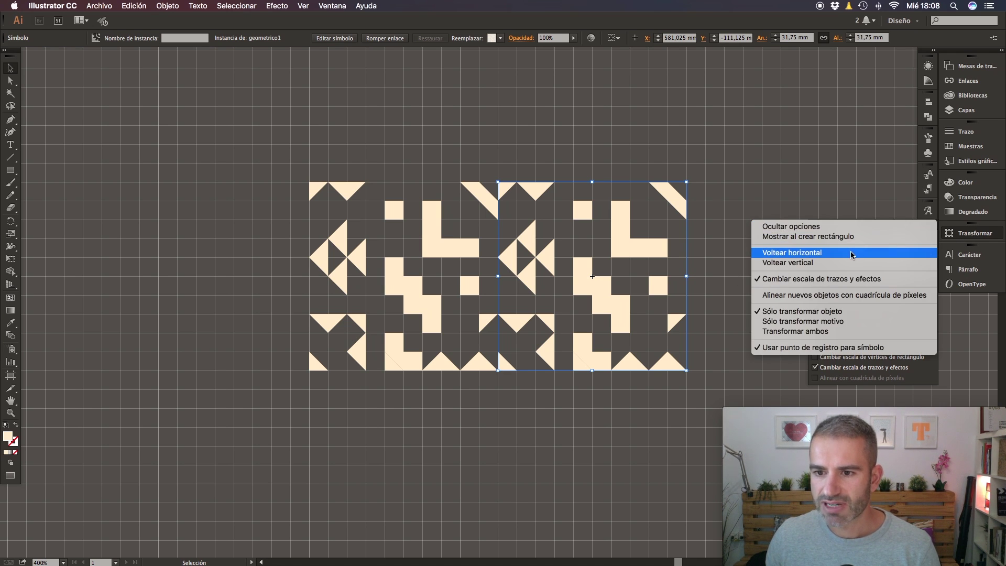
{"action": "left_click", "coordinate": [799, 253]}
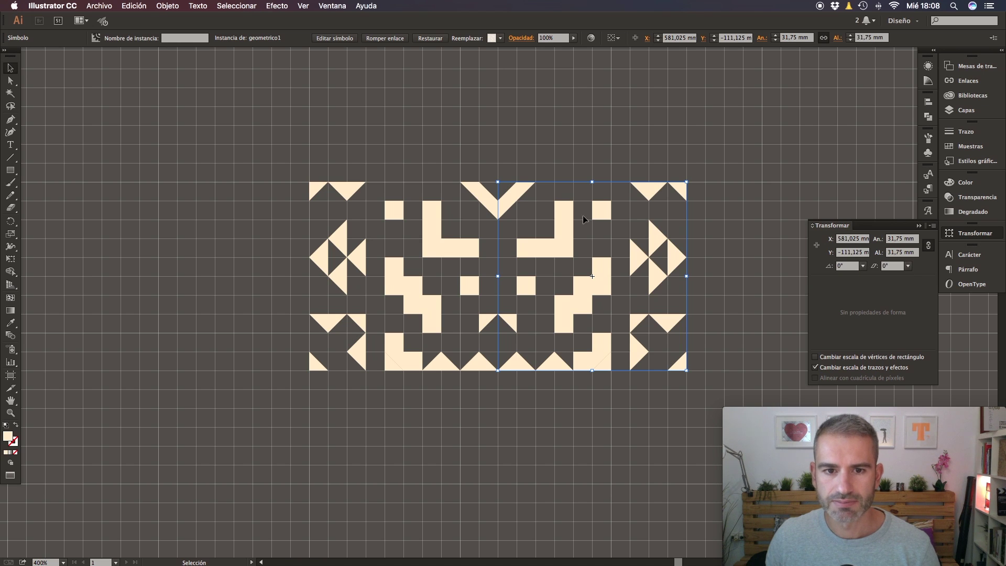
Step: Duplicate both symbol instances directly above the originals, flip the copies vertically, and deselect them
{"action": "key", "text": "super+a"}
{"action": "left_click_drag", "start_coordinate": [587, 229], "coordinate": [561, 383]}
{"action": "left_click_drag", "start_coordinate": [521, 512], "coordinate": [522, 324]}
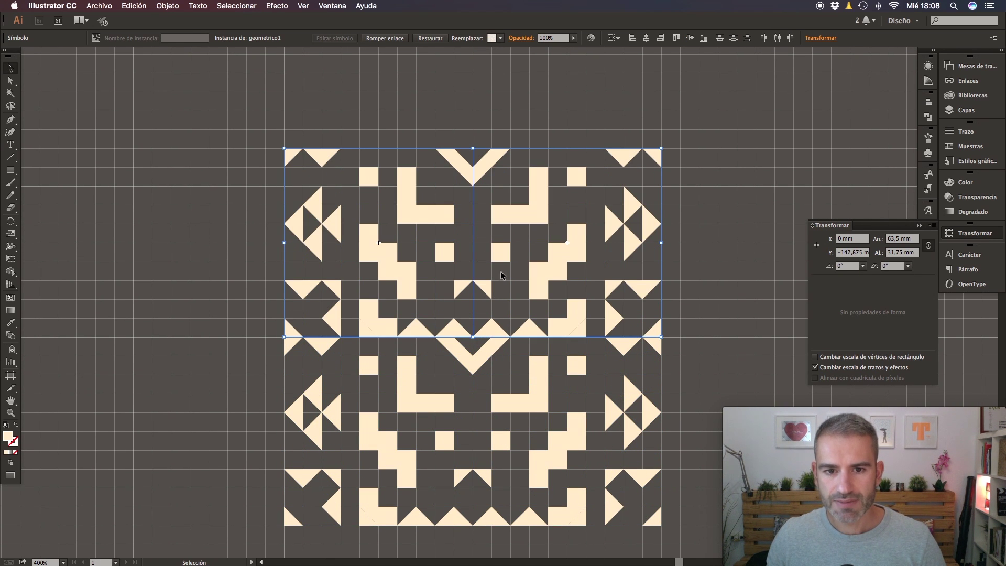
{"action": "left_click", "coordinate": [931, 225]}
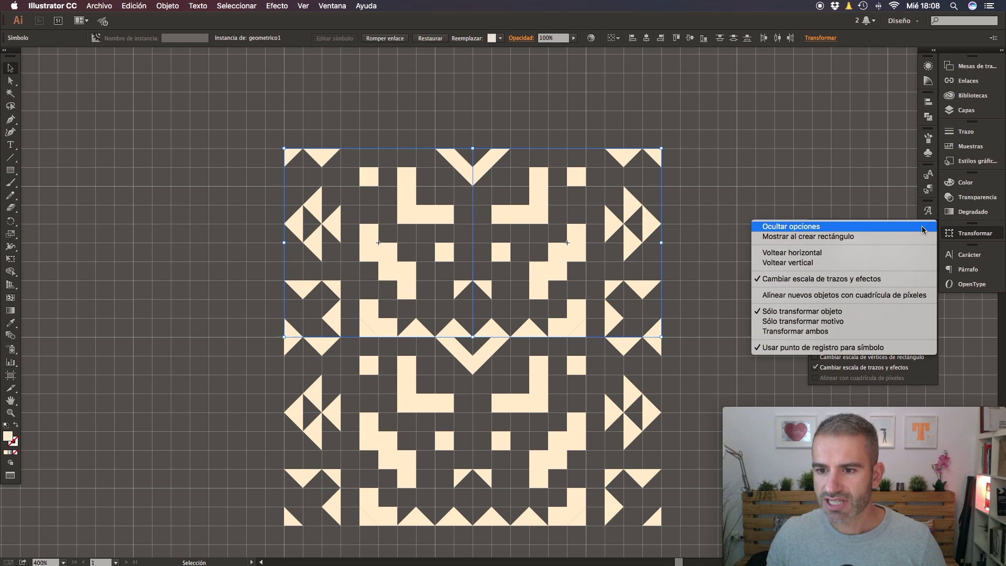
{"action": "left_click", "coordinate": [849, 265]}
{"action": "left_click", "coordinate": [731, 273]}
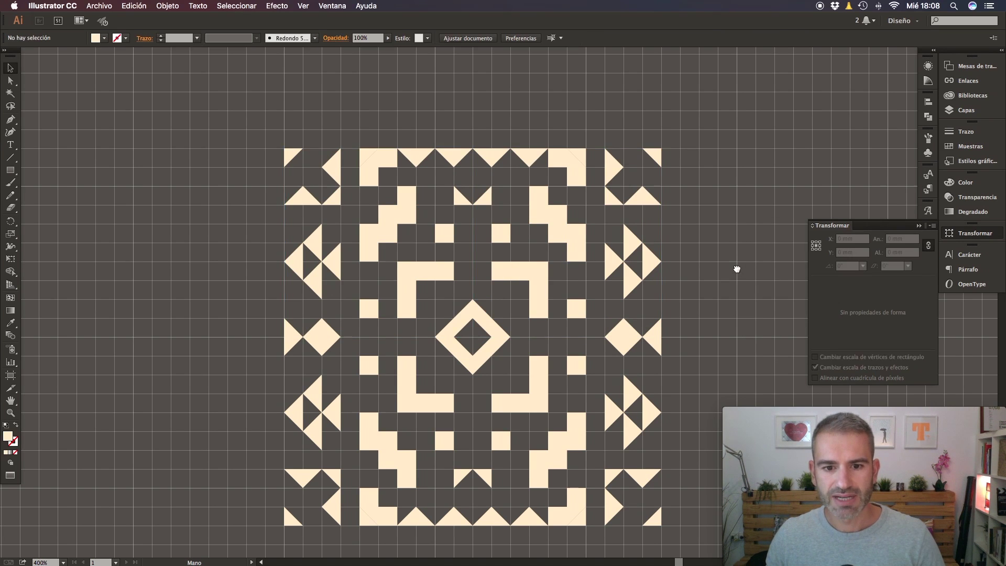
{"action": "scroll", "coordinate": [733, 251], "scroll_direction": "down", "scroll_amount": 4}
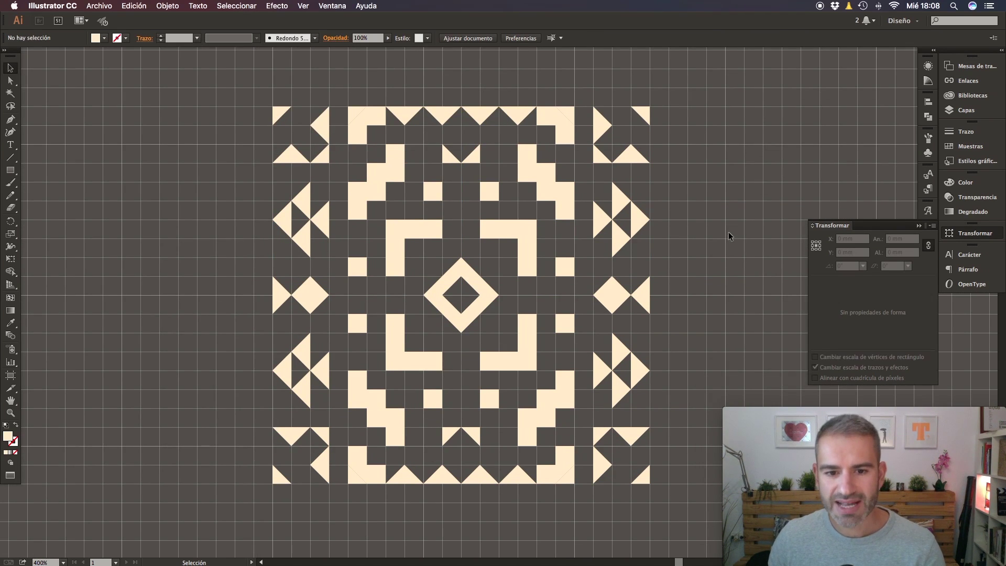
{"action": "scroll", "coordinate": [227, 321], "scroll_direction": "down", "scroll_amount": 3}
{"action": "scroll", "coordinate": [227, 321], "scroll_direction": "left", "scroll_amount": 2}
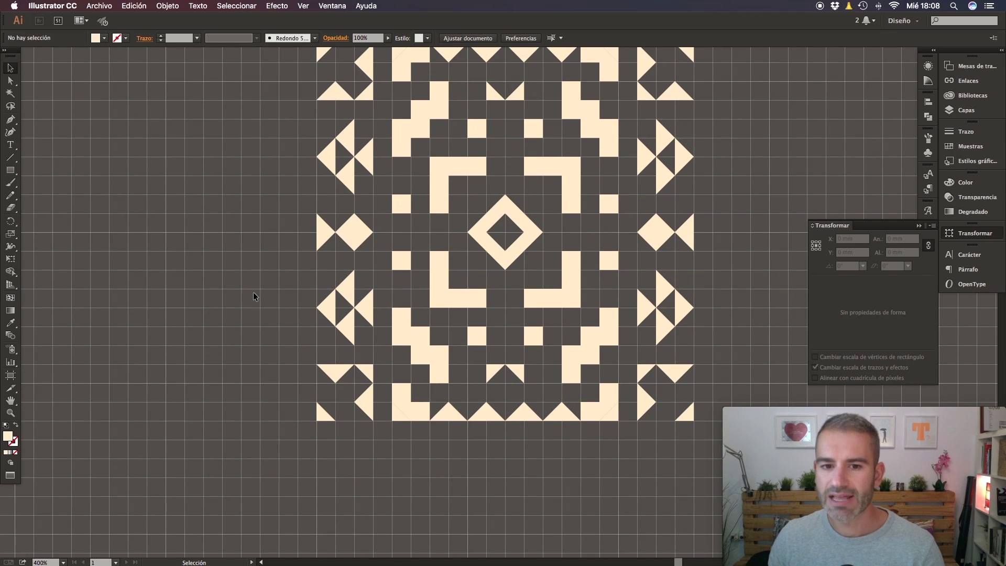
Step: Open the geometrico1 symbol for editing from the lower-left instance and turn off its editing warning for future edits
{"action": "left_click", "coordinate": [479, 308]}
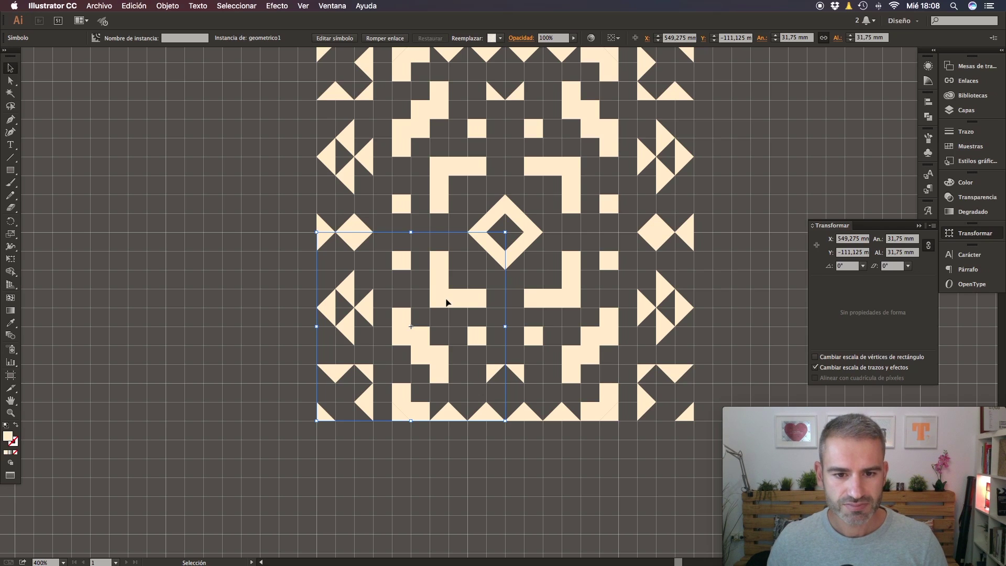
{"action": "double_click", "coordinate": [448, 302]}
{"action": "left_click", "coordinate": [580, 403]}
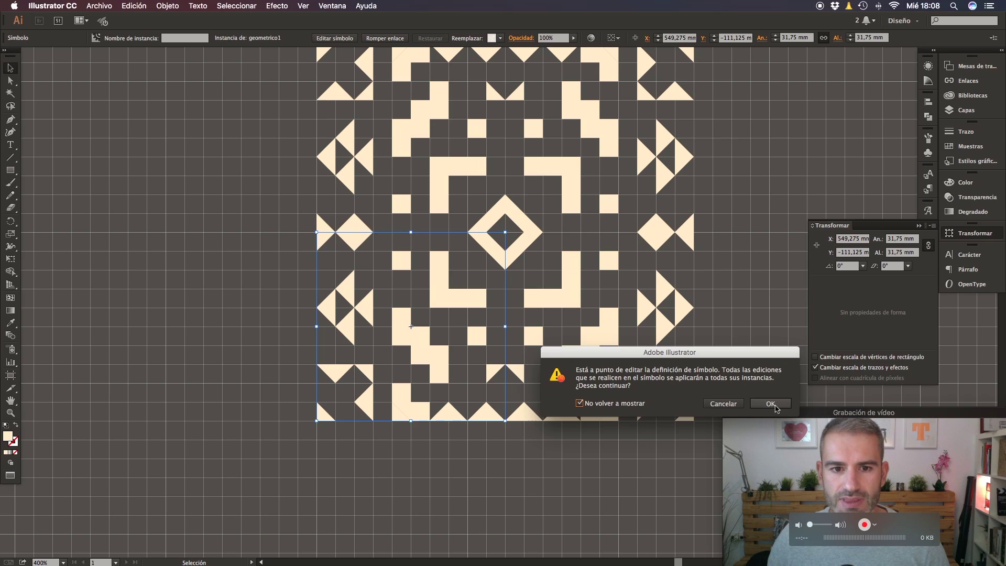
{"action": "left_click", "coordinate": [771, 403]}
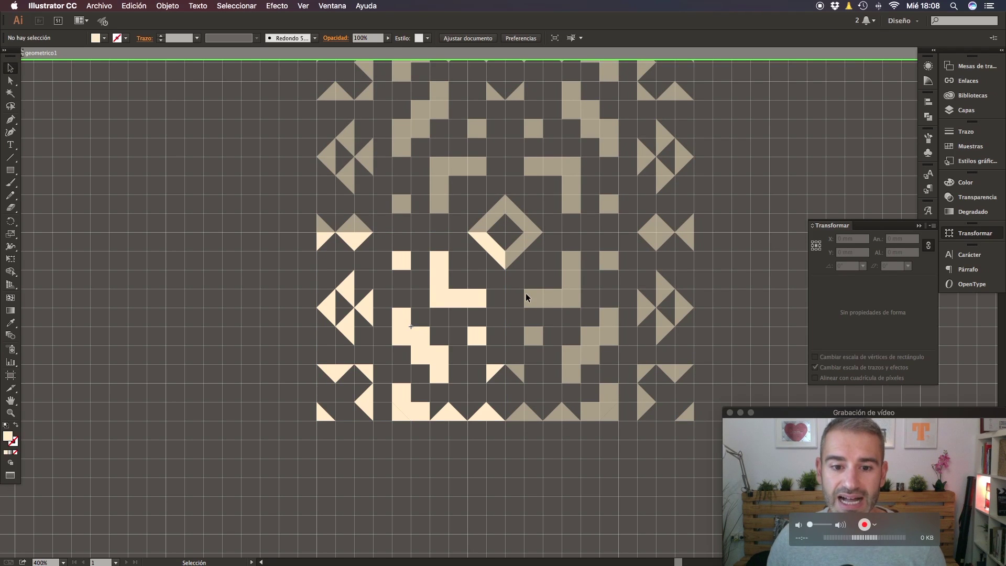
Step: Leave symbol editing and move the five-colour palette next to the left side of the tile
{"action": "key", "text": "super+minus"}
{"action": "key", "text": "super+minus"}
{"action": "key", "text": "super+minus"}
{"action": "double_click", "coordinate": [366, 309]}
{"action": "key", "text": "super+minus"}
{"action": "left_click_drag", "start_coordinate": [253, 330], "coordinate": [221, 286]}
{"action": "left_click_drag", "start_coordinate": [216, 305], "coordinate": [439, 309]}
Step: Reopen the symbol for editing and sample the palette to fill the L-shape cream and the square above it teal
{"action": "key", "text": "super+plus"}
{"action": "key", "text": "super+plus"}
{"action": "key", "text": "super+plus"}
{"action": "key", "text": "super+plus"}
{"action": "double_click", "coordinate": [439, 307]}
{"action": "left_click", "coordinate": [439, 308]}
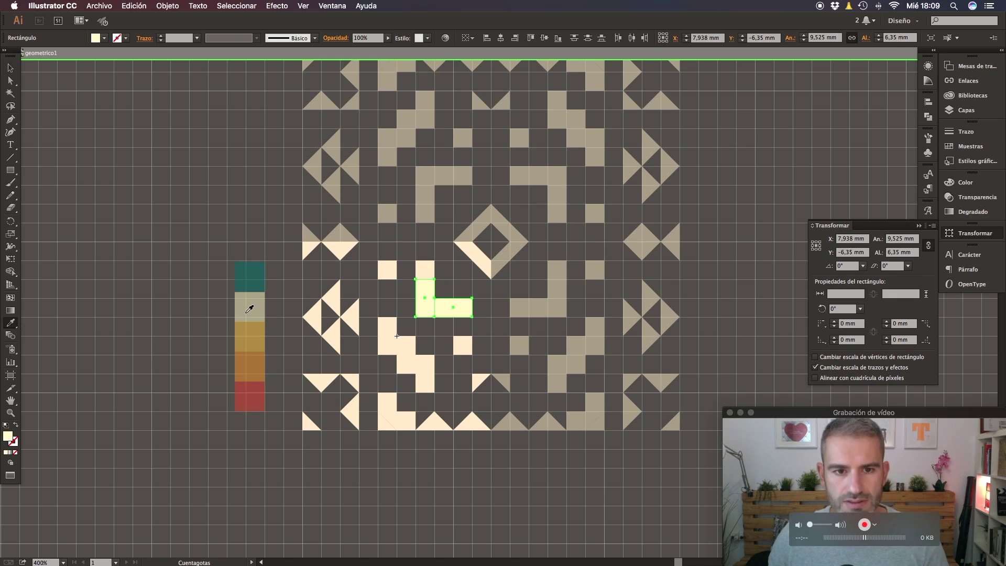
{"action": "double_click", "coordinate": [439, 308]}
{"action": "left_click", "coordinate": [426, 273]}
{"action": "key", "text": "i"}
{"action": "left_click", "coordinate": [251, 280]}
Step: Fill the module's upper single square yellow and the lower triangle of the diagonal band orange, sampling the palette
{"action": "key", "text": "v"}
{"action": "left_click", "coordinate": [388, 271]}
{"action": "key", "text": "i"}
{"action": "left_click", "coordinate": [257, 335]}
{"action": "key", "text": "v"}
{"action": "left_click", "coordinate": [485, 267]}
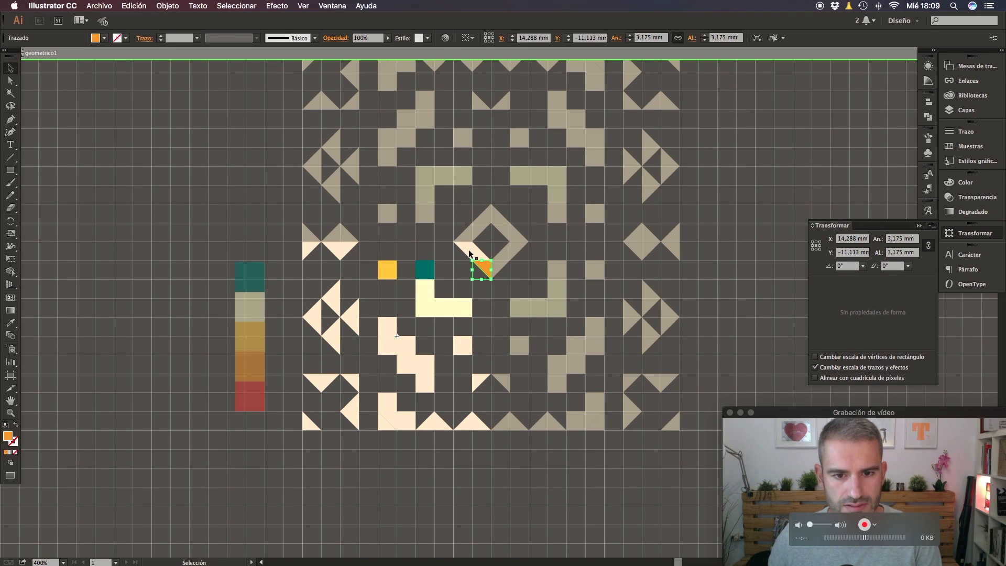
{"action": "left_click", "coordinate": [257, 311]}
Step: Fill the staircase shape's bottom square teal and its neighbouring squares yellow and orange from the palette
{"action": "key", "text": "v"}
{"action": "left_click", "coordinate": [424, 382]}
{"action": "key", "text": "i"}
{"action": "left_click", "coordinate": [251, 279]}
{"action": "key", "text": "v"}
{"action": "left_click", "coordinate": [425, 364]}
{"action": "key", "text": "i"}
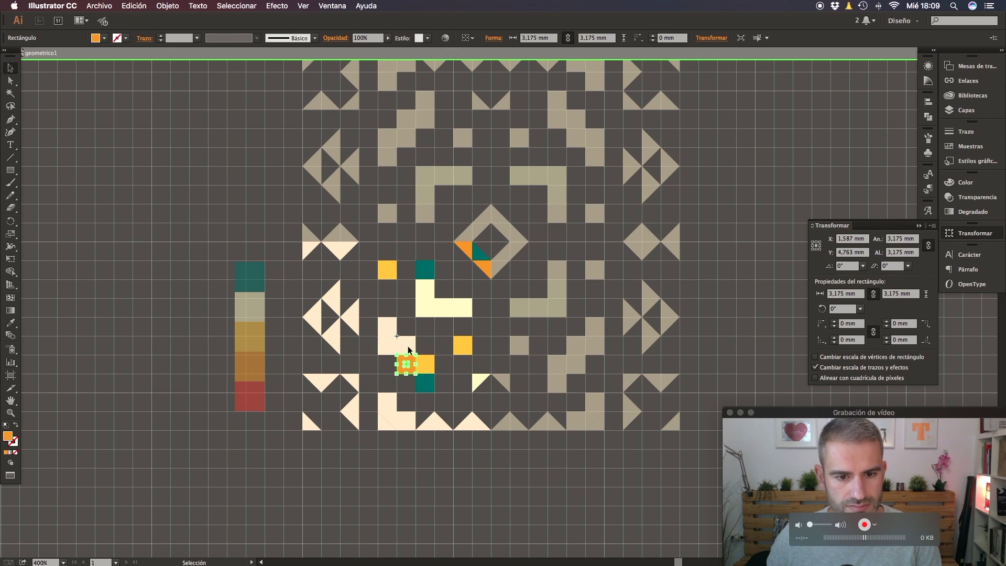
Step: Recolour the L-shape red, and fill the left cluster's upper triangle yellow and its lower triangle orange
{"action": "left_click", "coordinate": [425, 300]}
{"action": "key", "text": "i"}
{"action": "left_click", "coordinate": [252, 395]}
{"action": "key", "text": "v"}
{"action": "left_click", "coordinate": [333, 297]}
{"action": "key", "text": "i"}
{"action": "left_click", "coordinate": [255, 336]}
{"action": "key", "text": "v"}
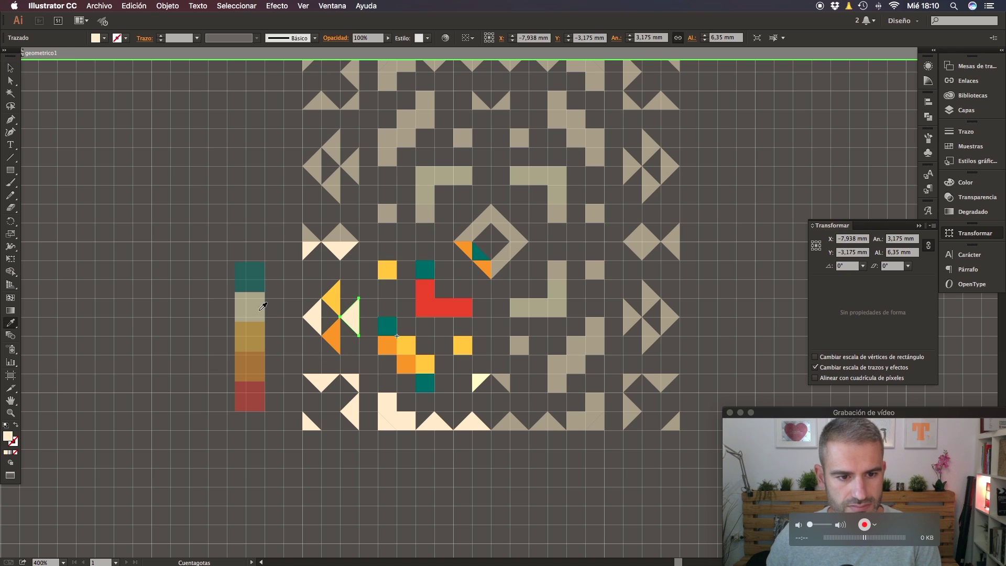
Step: Fill the downward triangle at the module's lower left edge orange and the bottom-left corner triangle red
{"action": "left_click", "coordinate": [322, 386]}
{"action": "key", "text": "i"}
{"action": "left_click", "coordinate": [256, 367]}
{"action": "key", "text": "v"}
{"action": "left_click", "coordinate": [308, 423]}
{"action": "key", "text": "i"}
{"action": "left_click", "coordinate": [256, 393]}
{"action": "key", "text": "v"}
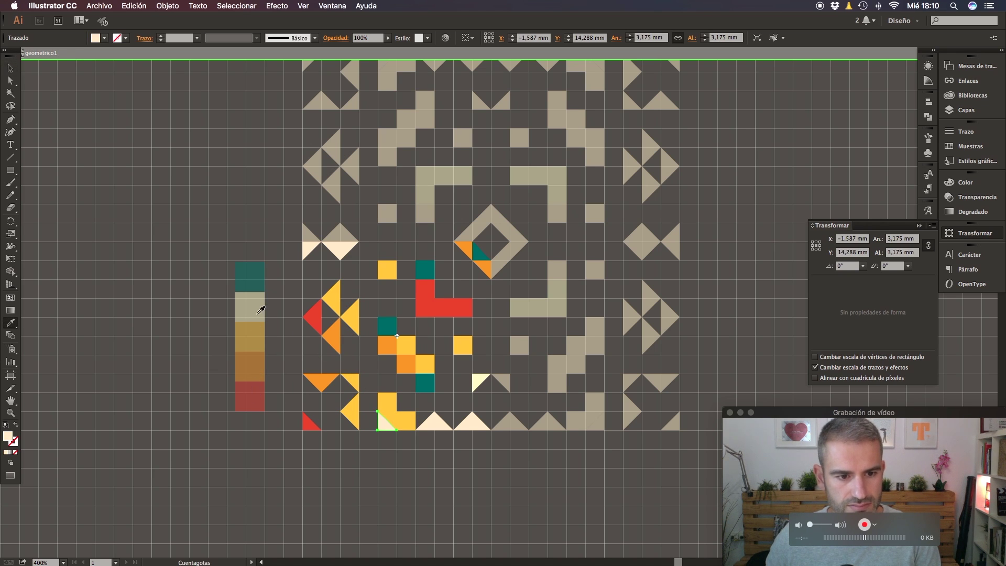
Step: Fill the rightmost triangle on the module's bottom edge with the palette's orange
{"action": "left_click", "coordinate": [474, 423]}
{"action": "key", "text": "i"}
{"action": "left_click", "coordinate": [255, 367]}
{"action": "key", "text": "v"}
Step: Recolour the module's teal pieces with the palette's cream and leave symbol editing
{"action": "left_click", "coordinate": [425, 383]}
{"action": "key", "text": "i"}
{"action": "left_click", "coordinate": [252, 308]}
{"action": "key", "text": "v"}
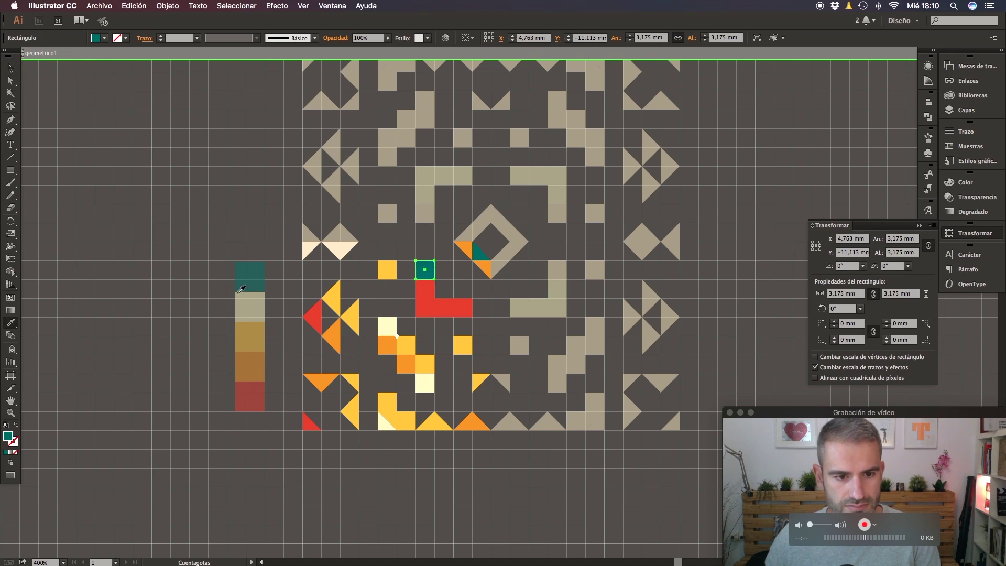
{"action": "key", "text": "v"}
{"action": "left_click", "coordinate": [209, 200]}
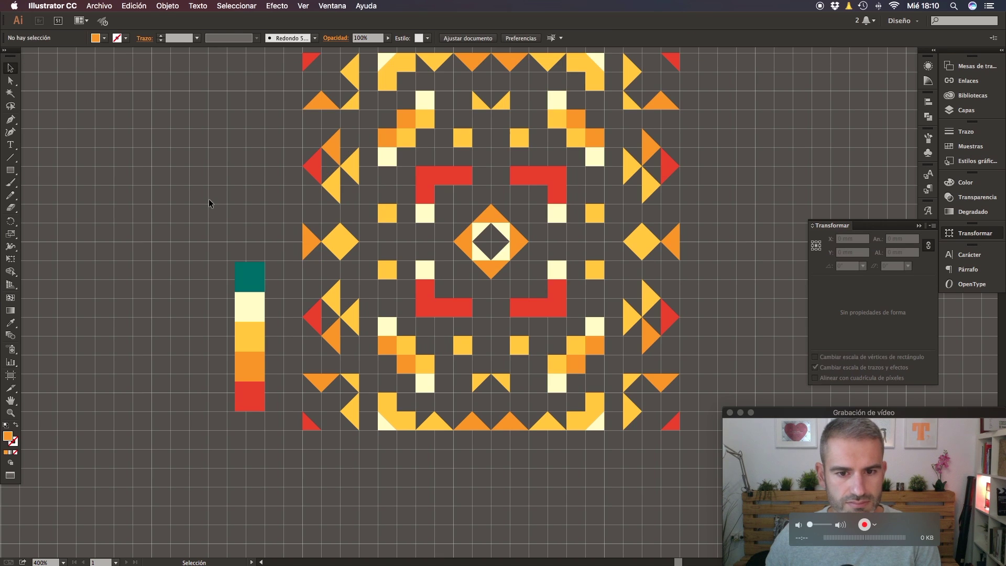
{"action": "left_click_drag", "start_coordinate": [217, 200], "coordinate": [243, 217]}
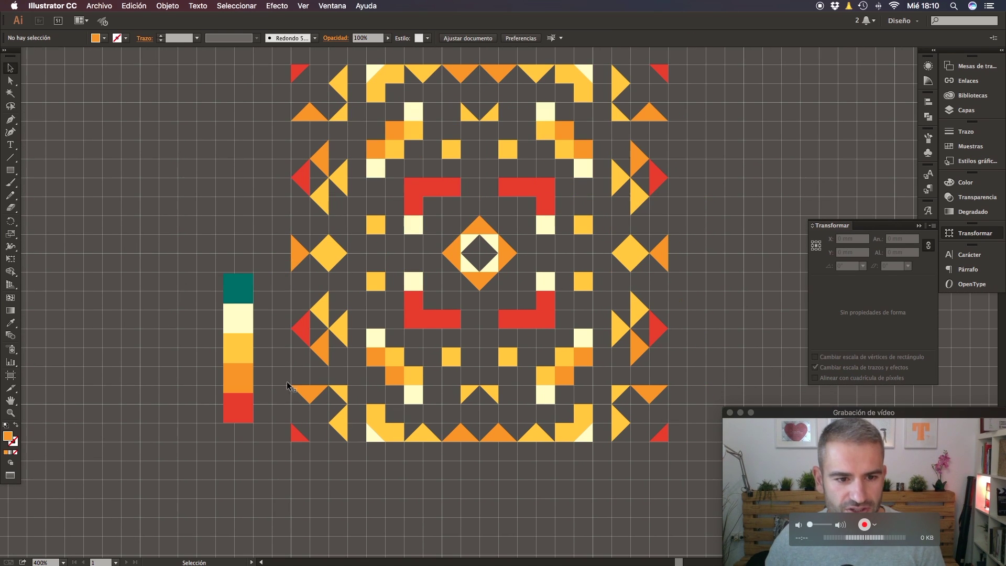
Step: Add a teal 31.75 mm square as the background inside the symbol and leave symbol editing
{"action": "left_click", "coordinate": [379, 285]}
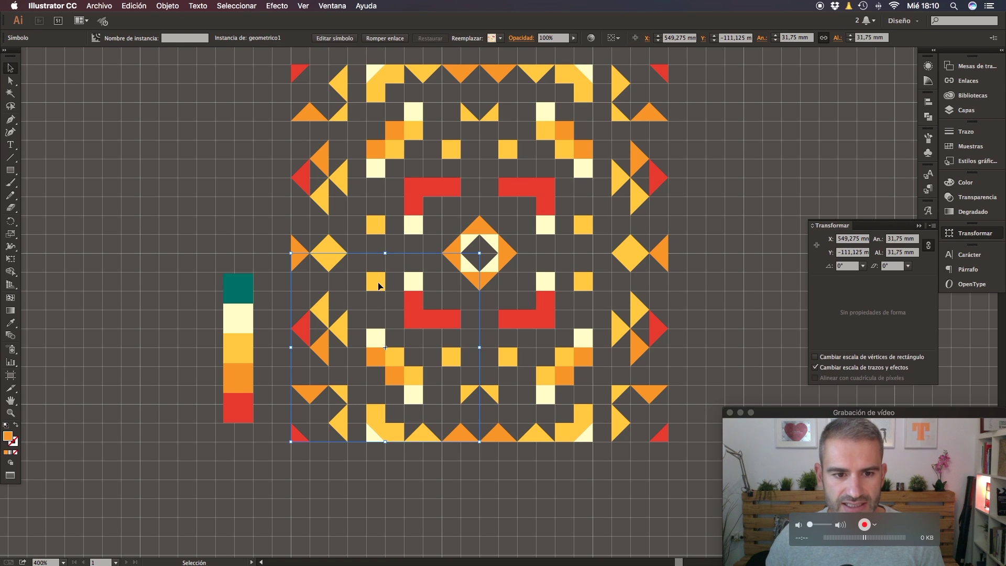
{"action": "double_click", "coordinate": [379, 285]}
{"action": "key", "text": "i"}
{"action": "left_click", "coordinate": [244, 291]}
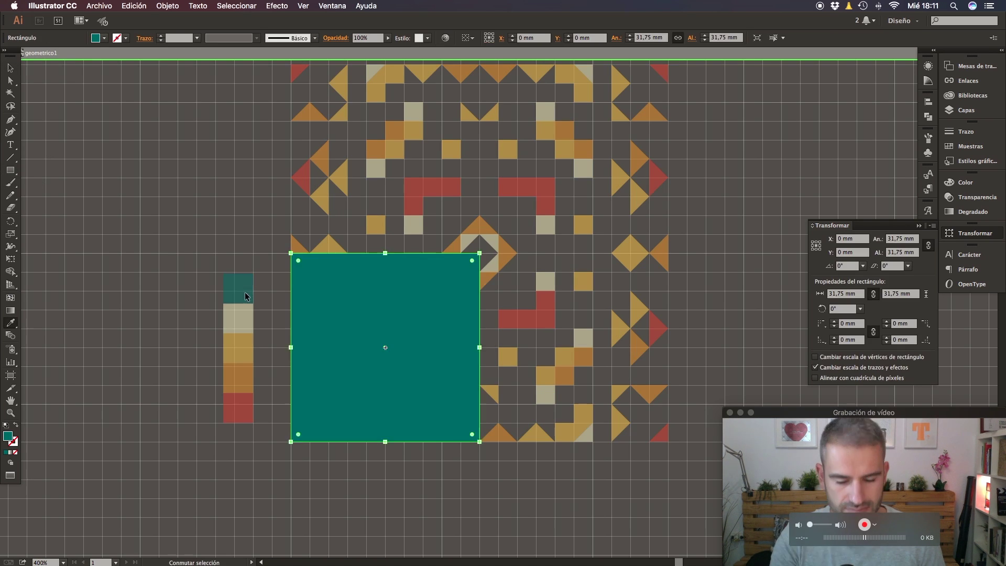
{"action": "left_click", "coordinate": [11, 68]}
{"action": "double_click", "coordinate": [202, 118]}
{"action": "key", "text": "super+minus"}
{"action": "key", "text": "super+minus"}
{"action": "left_click_drag", "start_coordinate": [448, 168], "coordinate": [363, 178]}
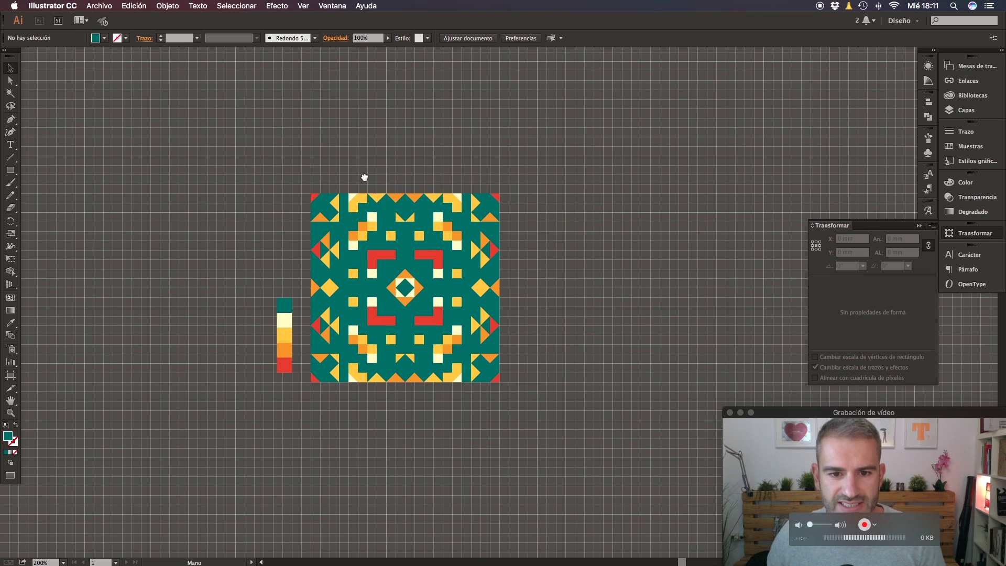
Step: Save the four assembled symbol instances together as a new pattern swatch
{"action": "key", "text": "super+a"}
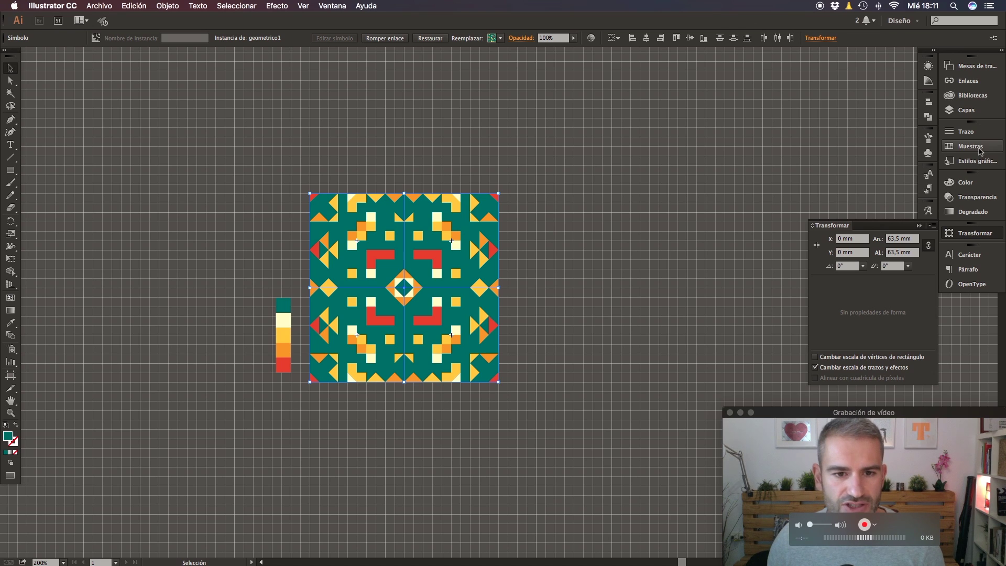
{"action": "scroll", "coordinate": [559, 224], "scroll_direction": "right", "scroll_amount": 5}
{"action": "scroll", "coordinate": [559, 224], "scroll_direction": "down", "scroll_amount": 1}
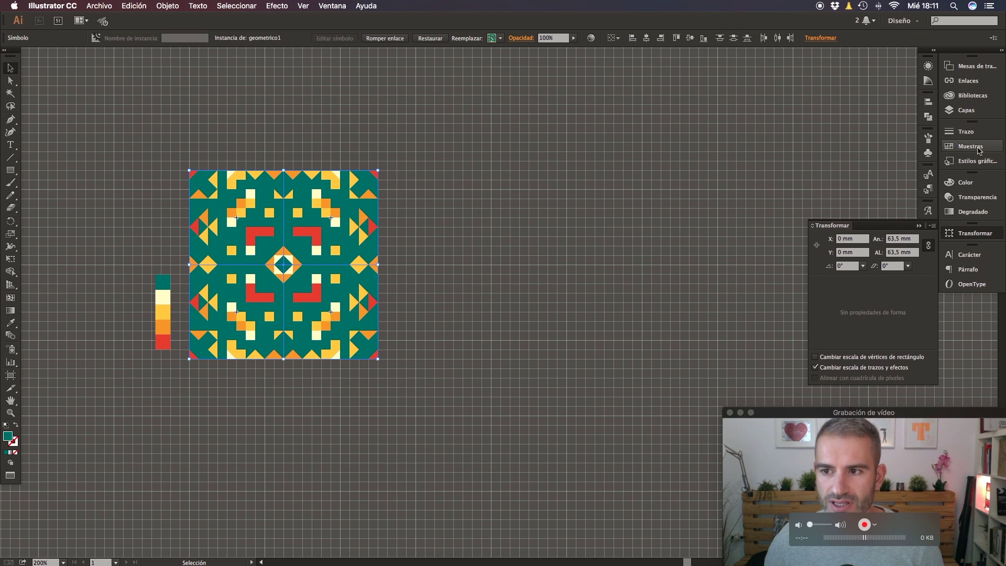
{"action": "left_click", "coordinate": [970, 146]}
{"action": "left_click_drag", "start_coordinate": [344, 232], "coordinate": [918, 199]}
{"action": "scroll", "coordinate": [917, 199], "scroll_direction": "down", "scroll_amount": 3}
{"action": "scroll", "coordinate": [893, 197], "scroll_direction": "up", "scroll_amount": 1}
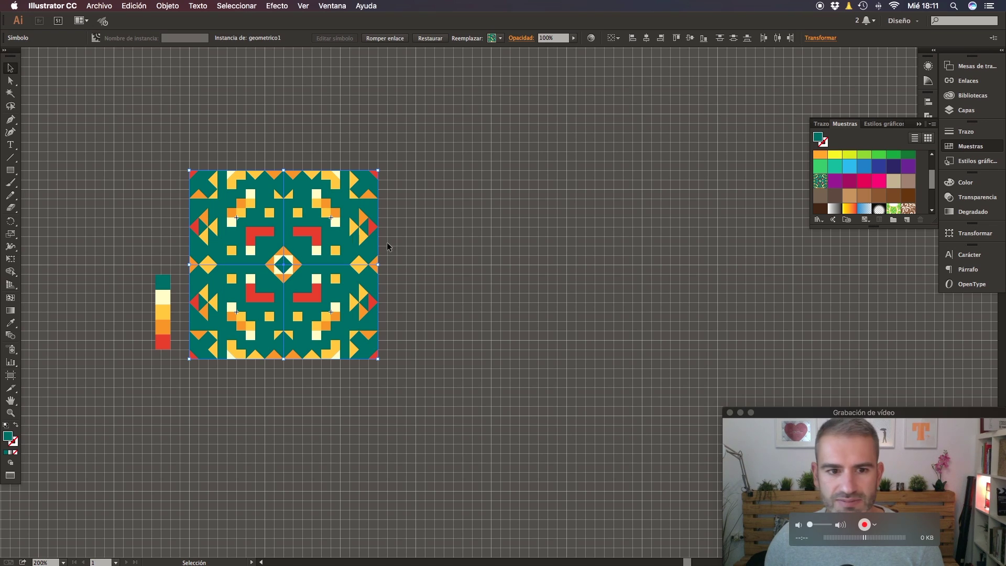
Step: Deselect the tile and hide the grid
{"action": "left_click", "coordinate": [495, 234]}
{"action": "key", "text": "super+minus"}
{"action": "key", "text": "super+minus"}
{"action": "key", "text": "super+minus"}
{"action": "key", "text": "super+minus"}
{"action": "left_click_drag", "start_coordinate": [494, 234], "coordinate": [231, 247]}
{"action": "left_click", "coordinate": [303, 6]}
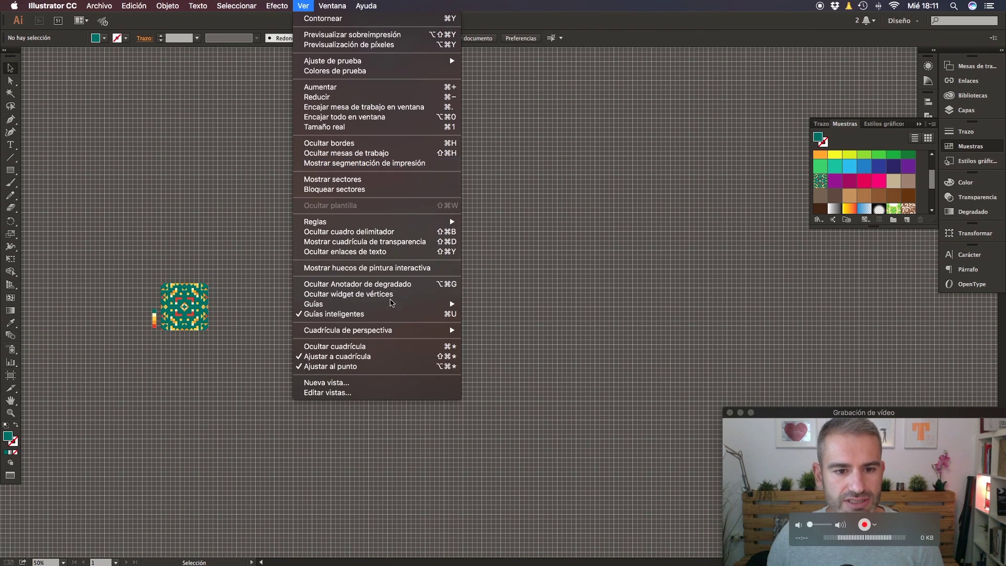
{"action": "left_click", "coordinate": [401, 348]}
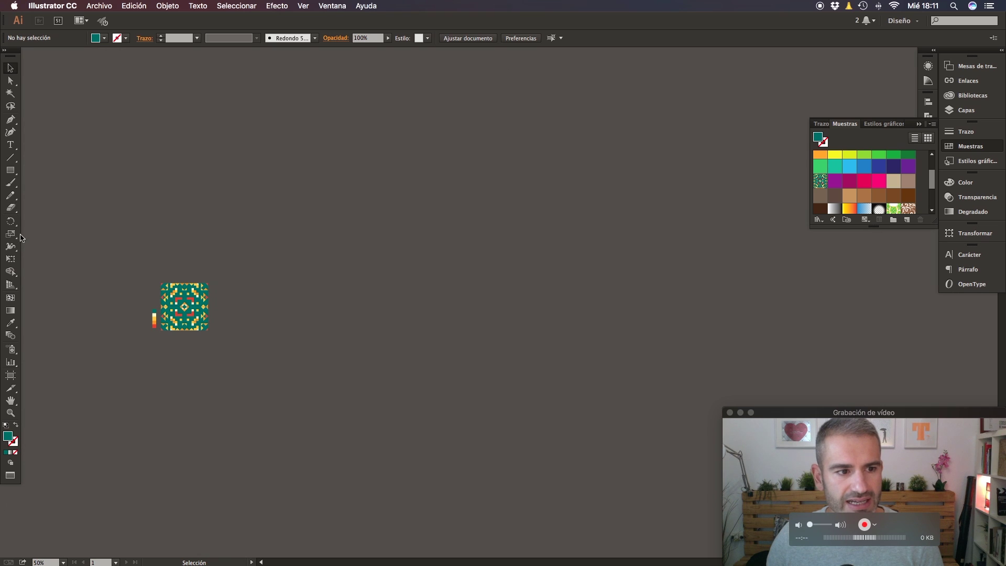
Step: Draw a rectangle about 584 by 340 mm beside the tile, fill it with the new pattern swatch, and deselect it
{"action": "left_click", "coordinate": [10, 170]}
{"action": "left_click_drag", "start_coordinate": [330, 121], "coordinate": [764, 372]}
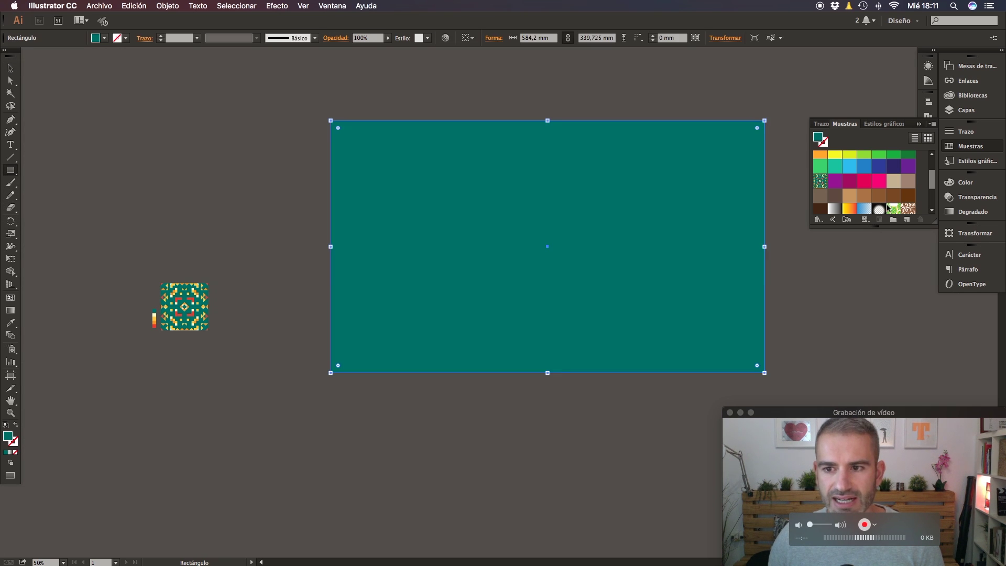
{"action": "left_click", "coordinate": [820, 183]}
{"action": "left_click", "coordinate": [10, 67]}
{"action": "left_click", "coordinate": [117, 84]}
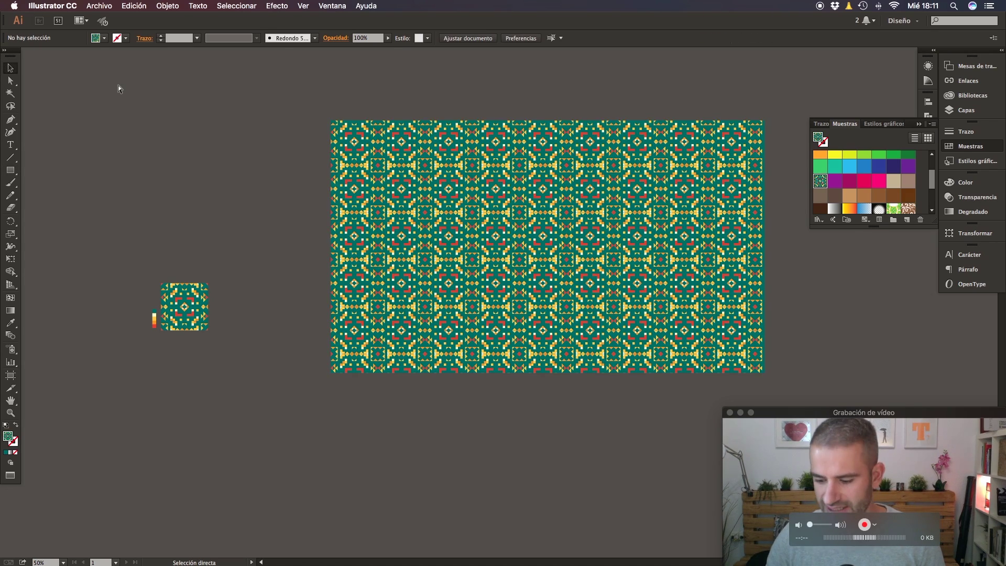
Step: Examine the pattern-filled rectangle close up and as a whole with the panels hidden, and bring the panels back
{"action": "key", "text": "super+1"}
{"action": "scroll", "coordinate": [468, 272], "scroll_direction": "up", "scroll_amount": 5}
{"action": "scroll", "coordinate": [469, 272], "scroll_direction": "left", "scroll_amount": 2}
{"action": "key", "text": "super+plus"}
{"action": "key", "text": "super+plus"}
{"action": "key", "text": "Tab"}
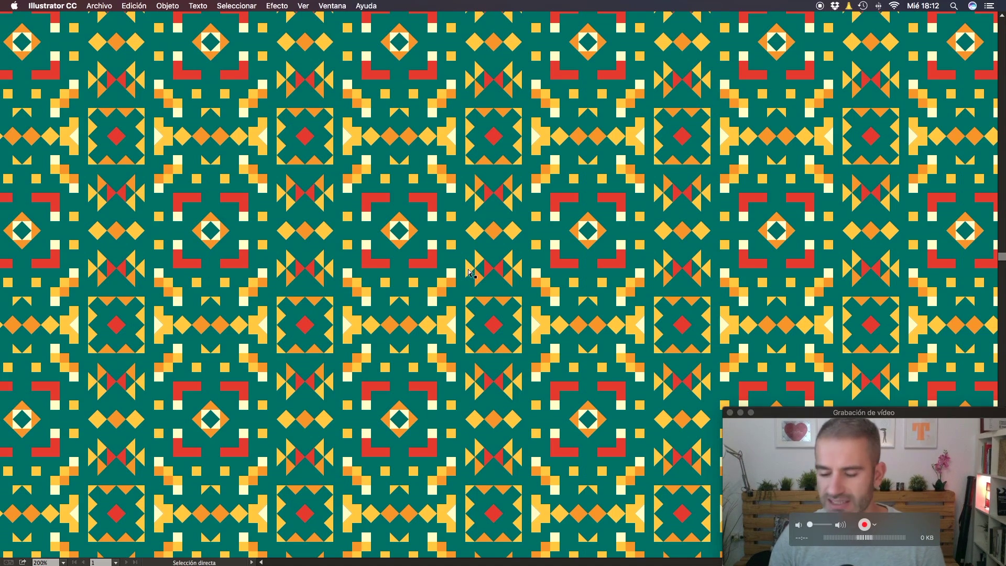
{"action": "key", "text": "super+minus"}
{"action": "key", "text": "super+minus"}
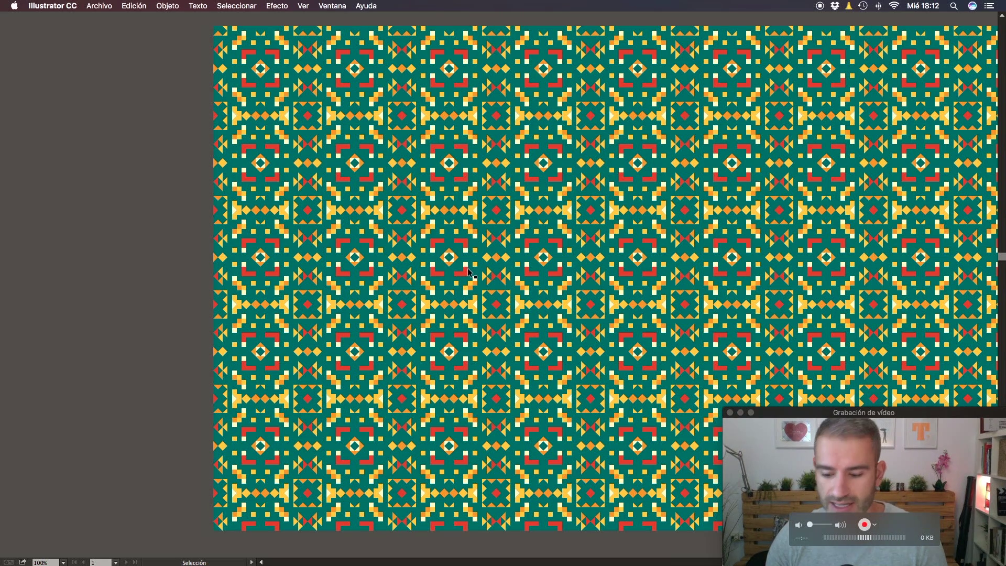
{"action": "key", "text": "super+minus"}
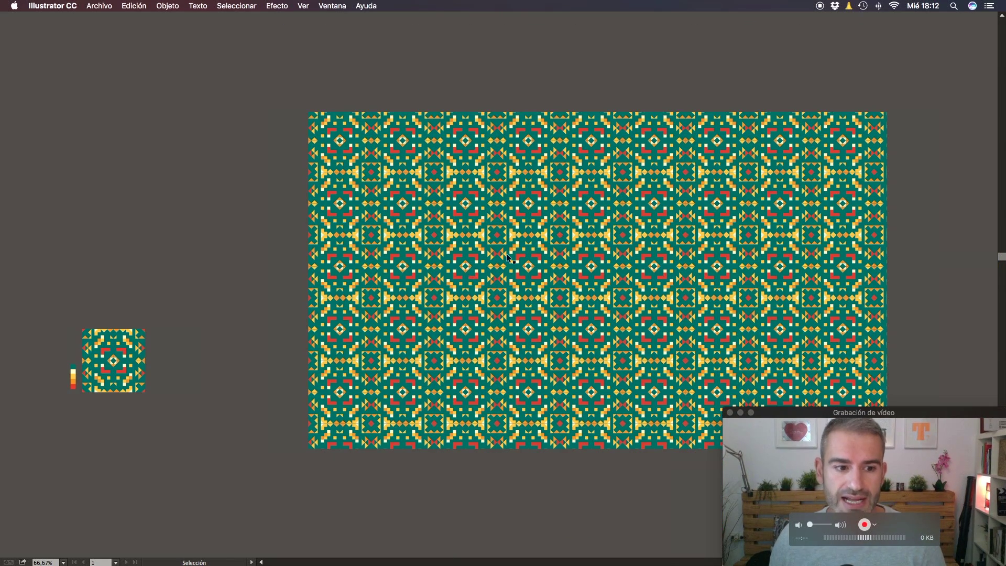
{"action": "key", "text": "Tab"}
{"action": "left_click_drag", "start_coordinate": [342, 214], "coordinate": [613, 273]}
{"action": "scroll", "coordinate": [614, 272], "scroll_direction": "left", "scroll_amount": 10}
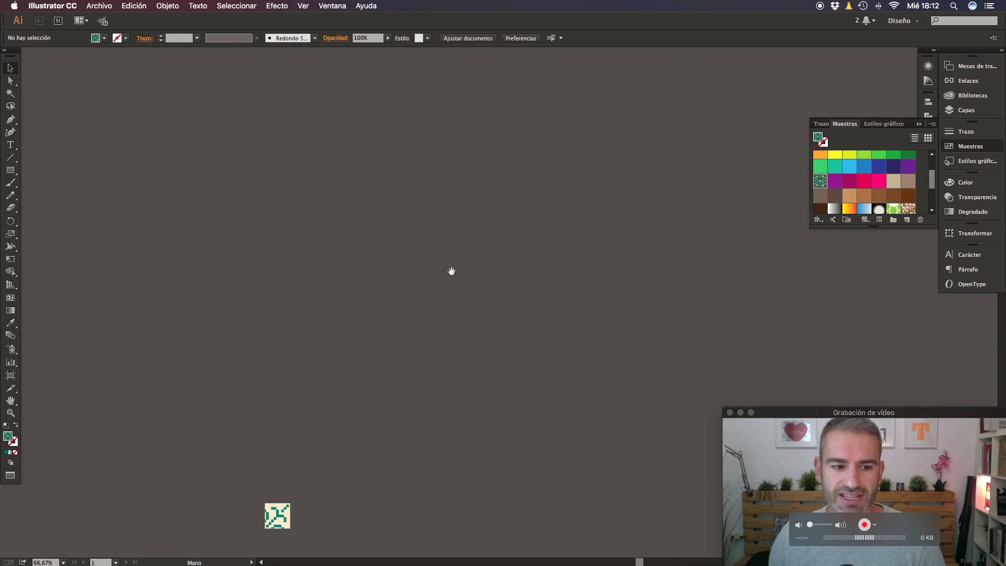
Step: Show the grid and draw a 3.175 mm square and a three-cell vertical bar beside the tile in its teal colour
{"action": "key", "text": "super+plus"}
{"action": "key", "text": "super+plus"}
{"action": "key", "text": "super+plus"}
{"action": "scroll", "coordinate": [578, 207], "scroll_direction": "down", "scroll_amount": 3}
{"action": "scroll", "coordinate": [487, 171], "scroll_direction": "down", "scroll_amount": 3}
{"action": "scroll", "coordinate": [486, 170], "scroll_direction": "right", "scroll_amount": 1}
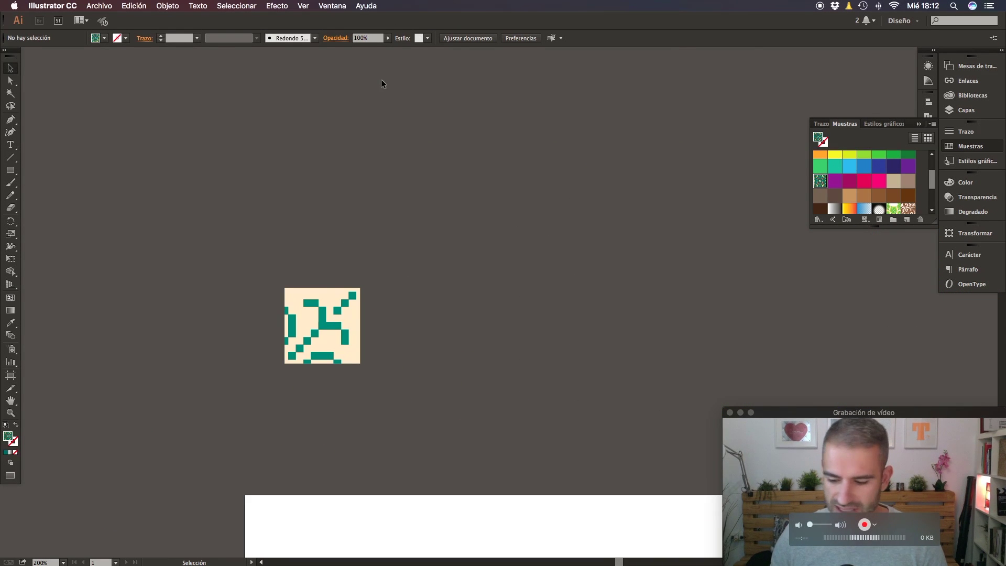
{"action": "key", "text": "super+apostrophe"}
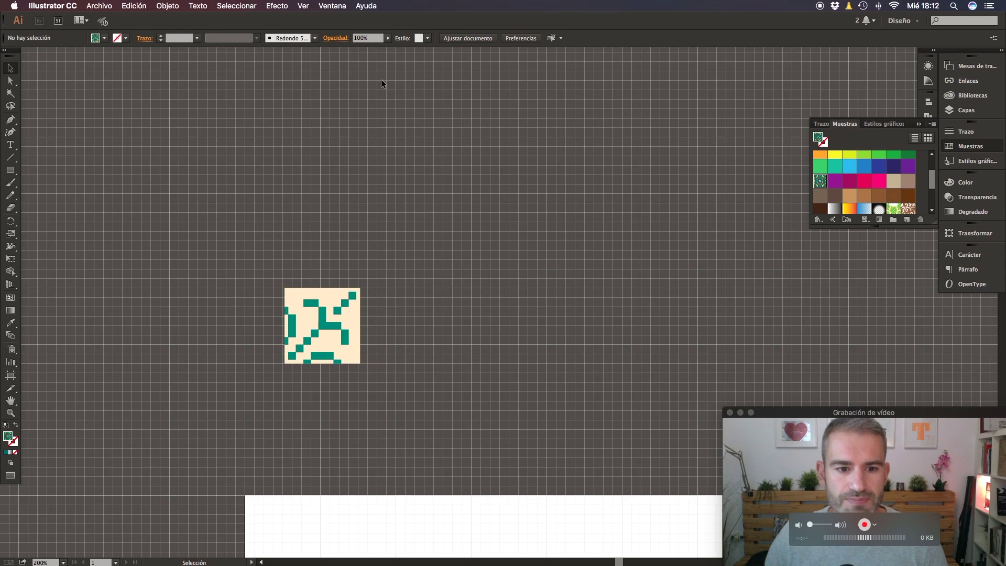
{"action": "key", "text": "super+plus"}
{"action": "scroll", "coordinate": [361, 245], "scroll_direction": "left", "scroll_amount": 1}
{"action": "left_click", "coordinate": [10, 171]}
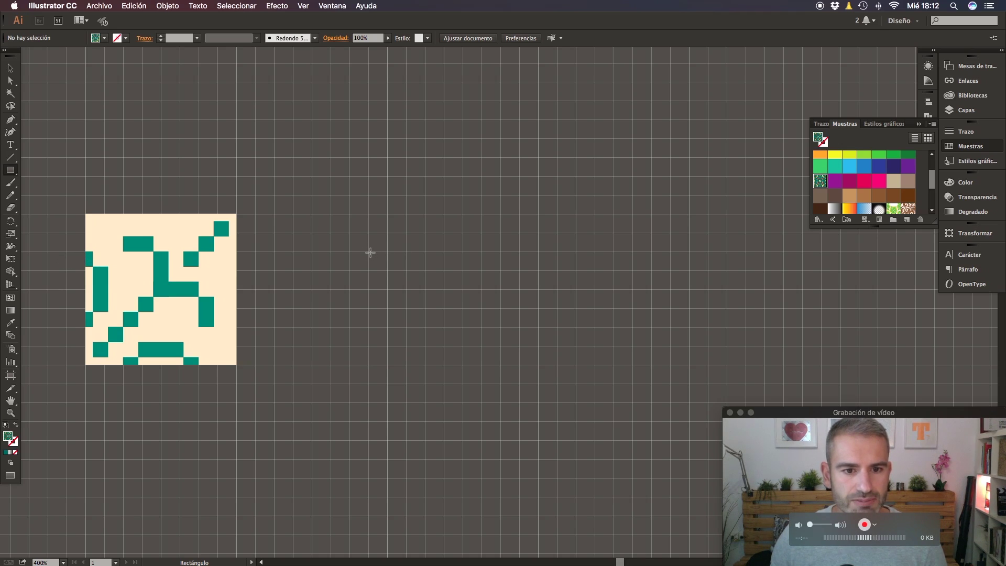
{"action": "left_click_drag", "start_coordinate": [388, 269], "coordinate": [387, 270]}
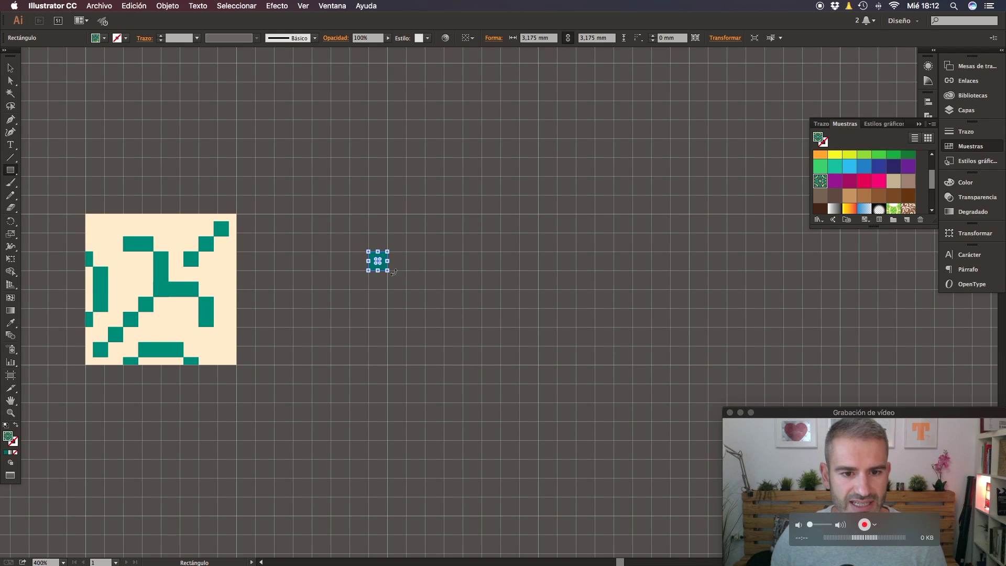
{"action": "left_click_drag", "start_coordinate": [408, 323], "coordinate": [388, 270]}
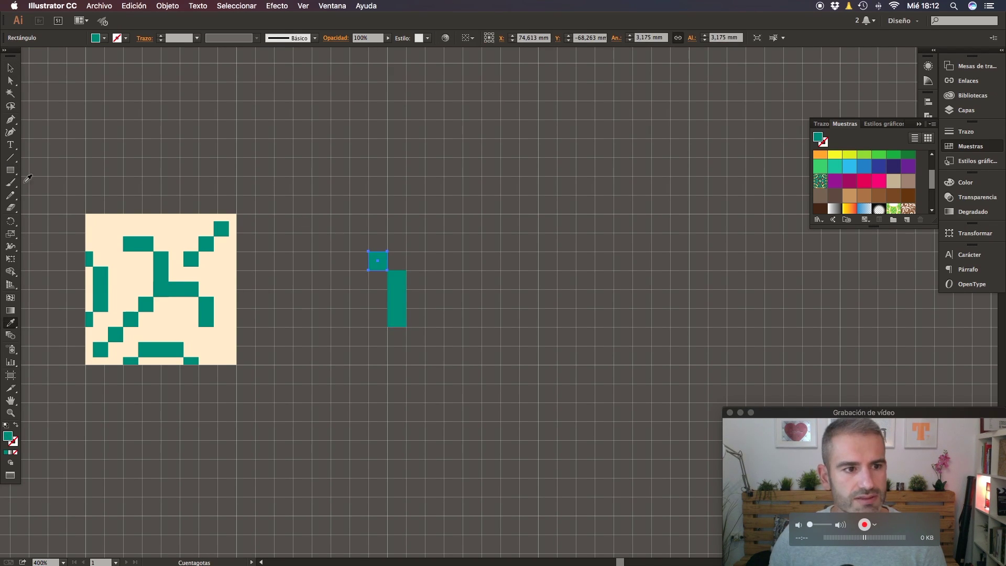
Step: Draw the motif's remaining teal squares and bars on the grid to reproduce the neighbouring tile's design, and deselect everything
{"action": "left_click_drag", "start_coordinate": [369, 327], "coordinate": [406, 383]}
{"action": "left_click_drag", "start_coordinate": [406, 346], "coordinate": [426, 364]}
{"action": "left_click_drag", "start_coordinate": [426, 327], "coordinate": [444, 345]}
{"action": "left_click_drag", "start_coordinate": [444, 308], "coordinate": [463, 327]}
{"action": "left_click_drag", "start_coordinate": [463, 251], "coordinate": [482, 308]}
{"action": "mouse_move", "coordinate": [481, 289]}
{"action": "left_mouse_down"}
{"action": "mouse_move", "coordinate": [519, 308]}
{"action": "mouse_move", "coordinate": [538, 346]}
{"action": "left_mouse_up"}
{"action": "left_click_drag", "start_coordinate": [425, 232], "coordinate": [464, 251]}
{"action": "left_click_drag", "start_coordinate": [501, 252], "coordinate": [520, 270]}
{"action": "left_click_drag", "start_coordinate": [519, 233], "coordinate": [538, 252]}
{"action": "left_click_drag", "start_coordinate": [538, 213], "coordinate": [557, 233]}
{"action": "left_click_drag", "start_coordinate": [444, 365], "coordinate": [501, 384]}
{"action": "left_click_drag", "start_coordinate": [501, 383], "coordinate": [520, 403]}
{"action": "left_click_drag", "start_coordinate": [426, 383], "coordinate": [444, 402]}
{"action": "key", "text": "v"}
{"action": "left_click", "coordinate": [574, 354]}
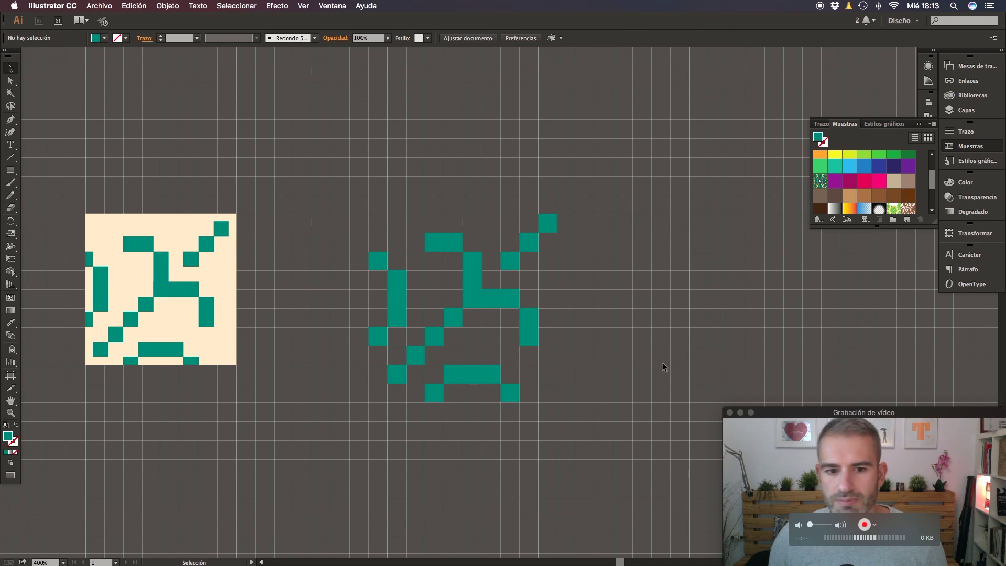
Step: Hide the grid and turn off snapping to it
{"action": "left_click", "coordinate": [303, 6]}
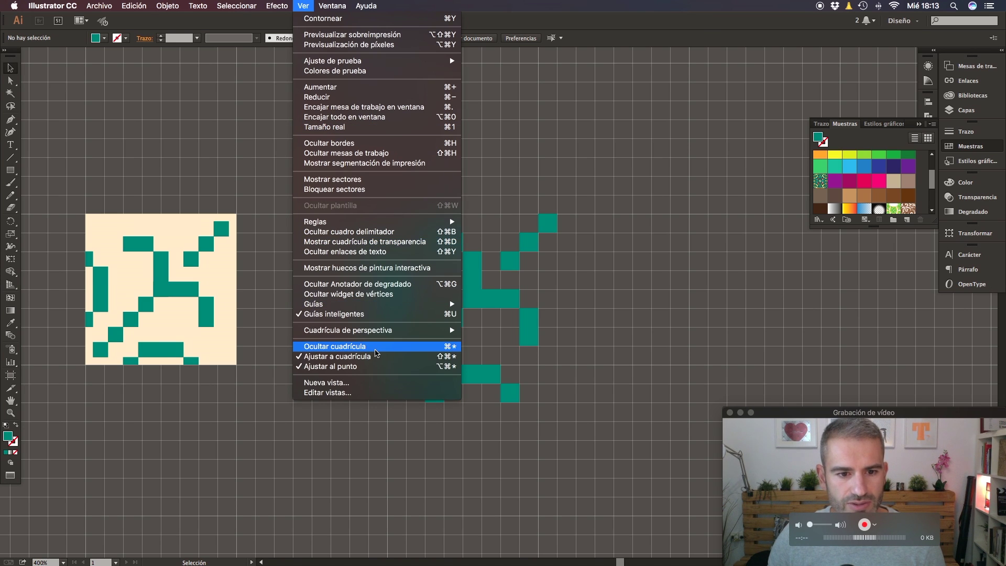
{"action": "left_click", "coordinate": [375, 349]}
{"action": "left_click", "coordinate": [303, 6]}
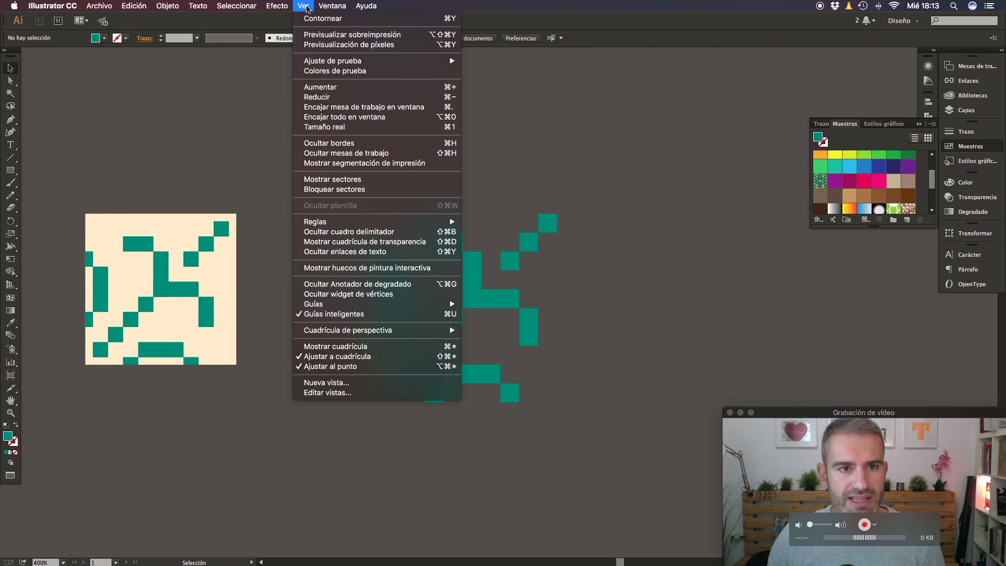
{"action": "left_click", "coordinate": [357, 360]}
Step: Halve the height of the motif's two bottommost squares and narrow its two leftmost squares to 1.587 mm
{"action": "left_click_drag", "start_coordinate": [543, 400], "coordinate": [431, 438]}
{"action": "left_click_drag", "start_coordinate": [475, 402], "coordinate": [476, 392]}
{"action": "left_click", "coordinate": [373, 272]}
{"action": "left_click_drag", "start_coordinate": [369, 298], "coordinate": [378, 300]}
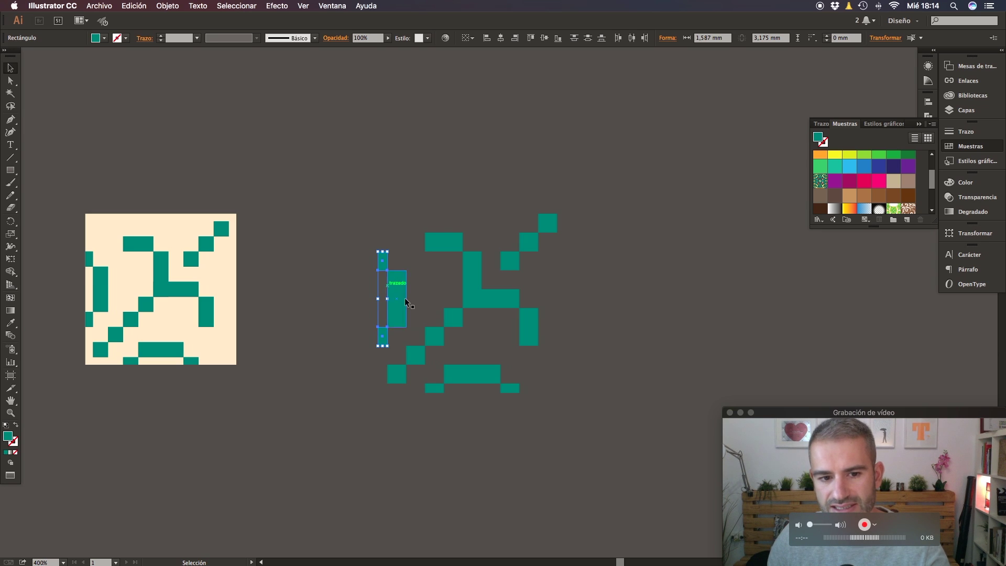
{"action": "left_click", "coordinate": [431, 300]}
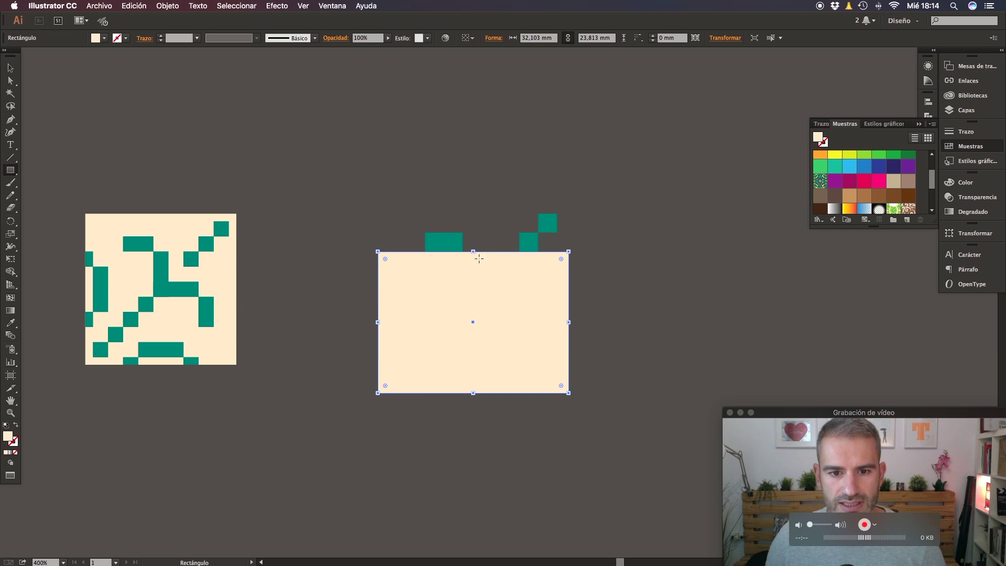
Step: Fit the cream background rectangle to the motif at 30.163 mm square and send it behind the teal shapes
{"action": "left_click_drag", "start_coordinate": [473, 251], "coordinate": [473, 213]}
{"action": "left_click_drag", "start_coordinate": [568, 303], "coordinate": [557, 304]}
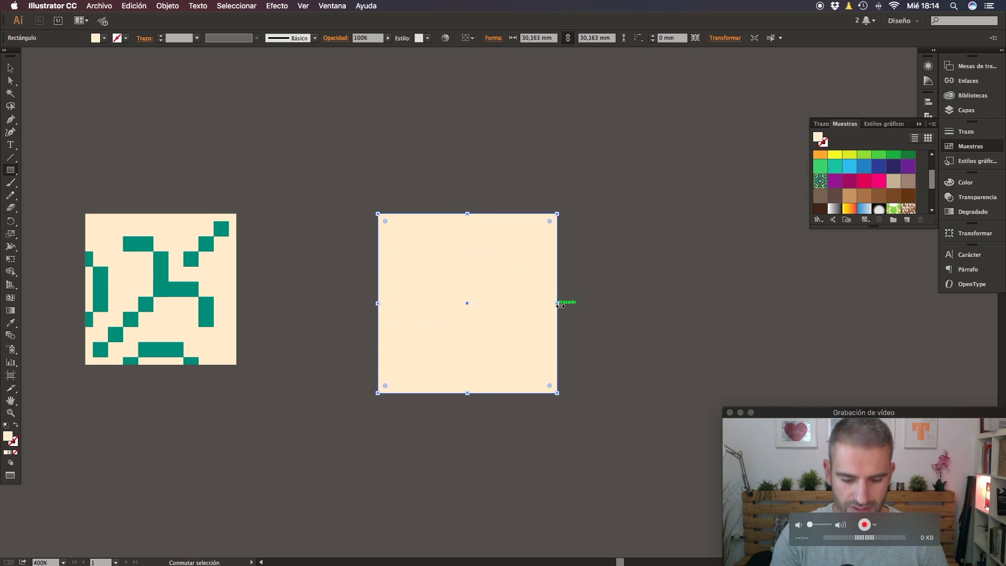
{"action": "key", "text": "super+shift+bracketleft"}
{"action": "key", "text": "v"}
{"action": "left_click", "coordinate": [139, 139]}
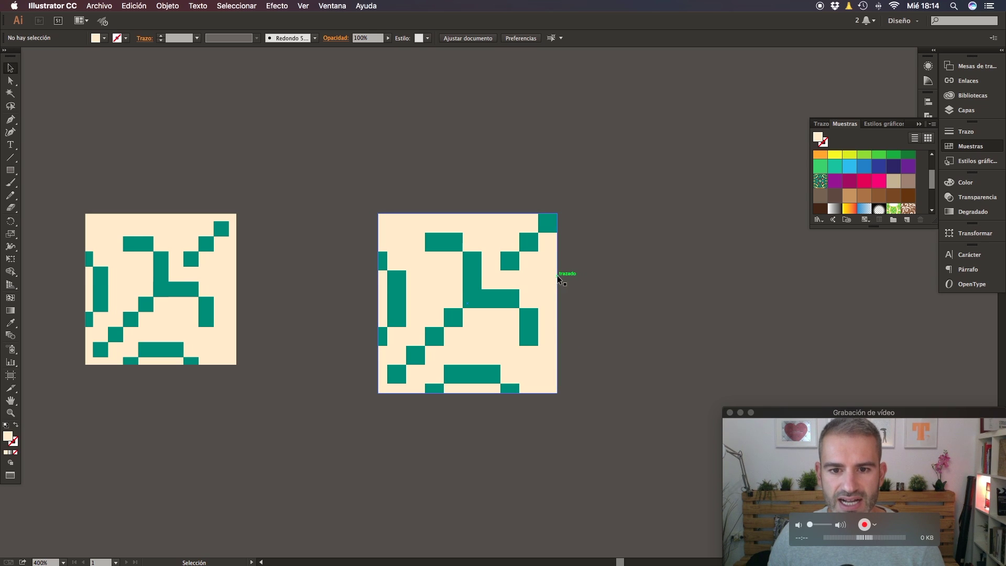
Step: Enlarge the cream background by half a cell upward and to the right, to 31.75 mm square, using offset copies of the corner square as guides
{"action": "mouse_move", "coordinate": [547, 225]}
{"action": "left_mouse_down"}
{"action": "mouse_move", "coordinate": [568, 230]}
{"action": "mouse_move", "coordinate": [553, 209]}
{"action": "left_mouse_up"}
{"action": "key", "text": "super+plus"}
{"action": "key", "text": "super+plus"}
{"action": "left_click_drag", "start_coordinate": [565, 175], "coordinate": [603, 166]}
{"action": "left_click", "coordinate": [673, 162]}
{"action": "left_click", "coordinate": [574, 262]}
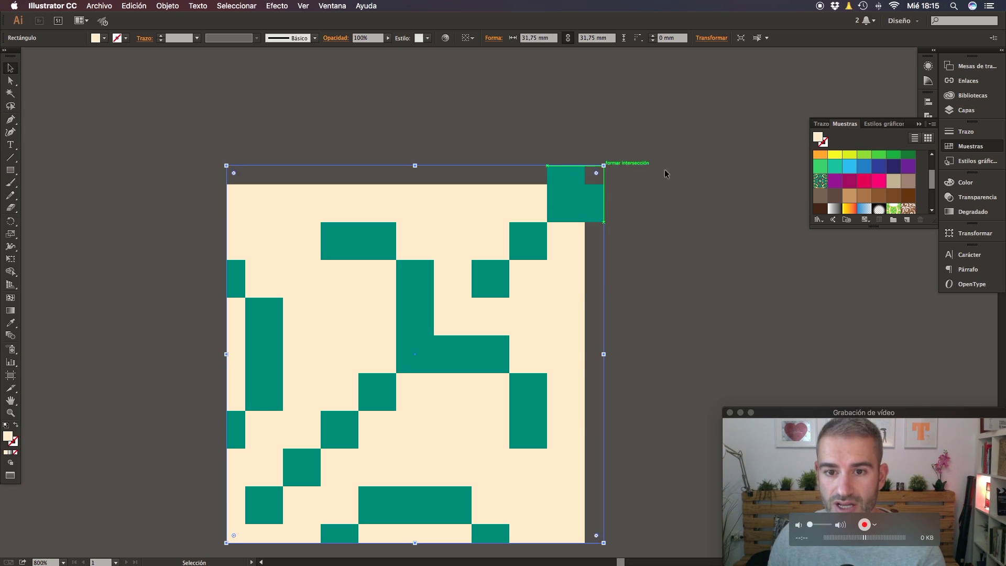
{"action": "left_click", "coordinate": [664, 169]}
Step: Delete the two helper squares offset from the motif's upper-right square
{"action": "left_click", "coordinate": [590, 197]}
{"action": "key", "text": "Delete"}
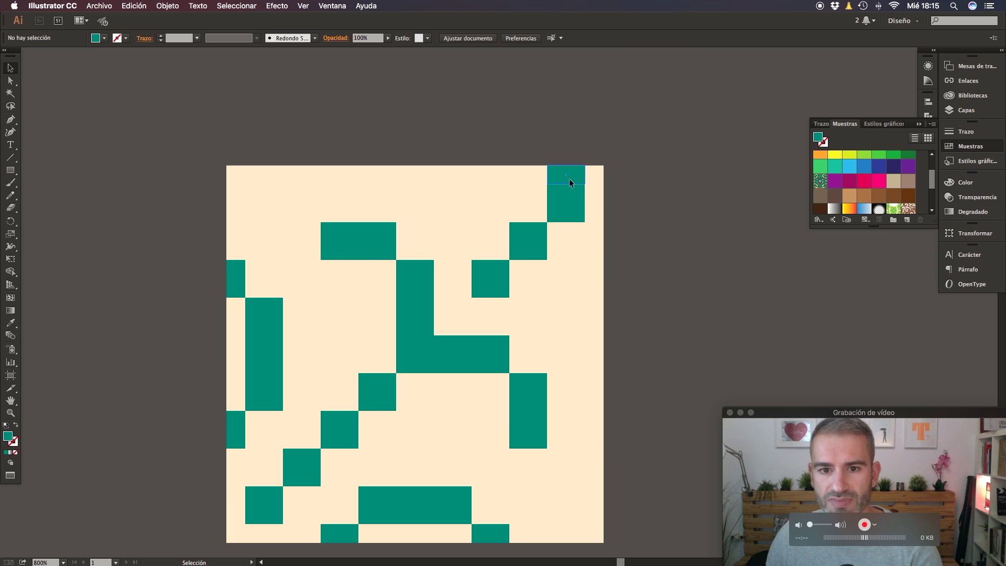
{"action": "left_click", "coordinate": [569, 178]}
{"action": "key", "text": "Delete"}
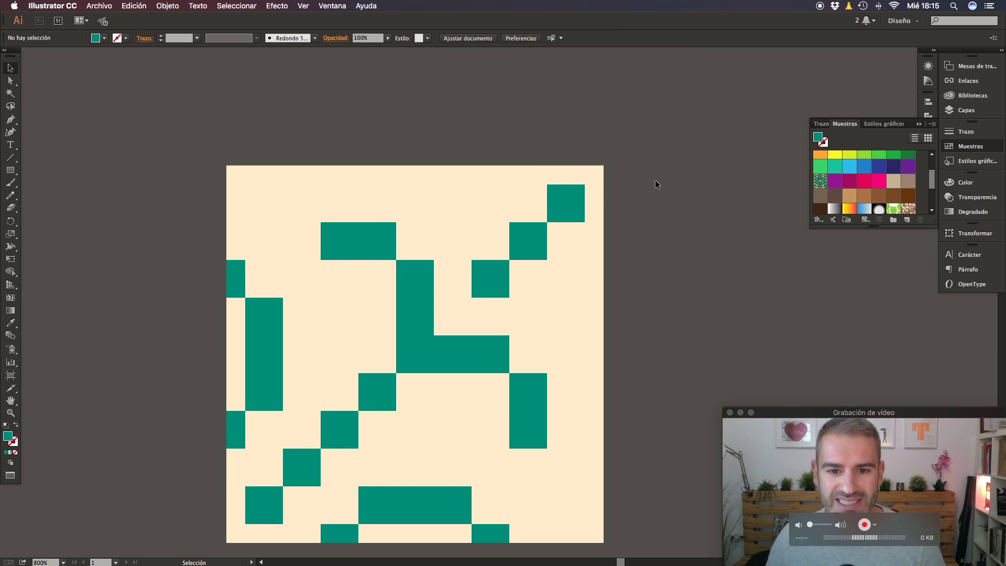
Step: Duplicate the whole module flush against its right edge and assemble mirrored copies into a two-by-two tile
{"action": "key", "text": "super+minus"}
{"action": "scroll", "coordinate": [632, 201], "scroll_direction": "down", "scroll_amount": 1}
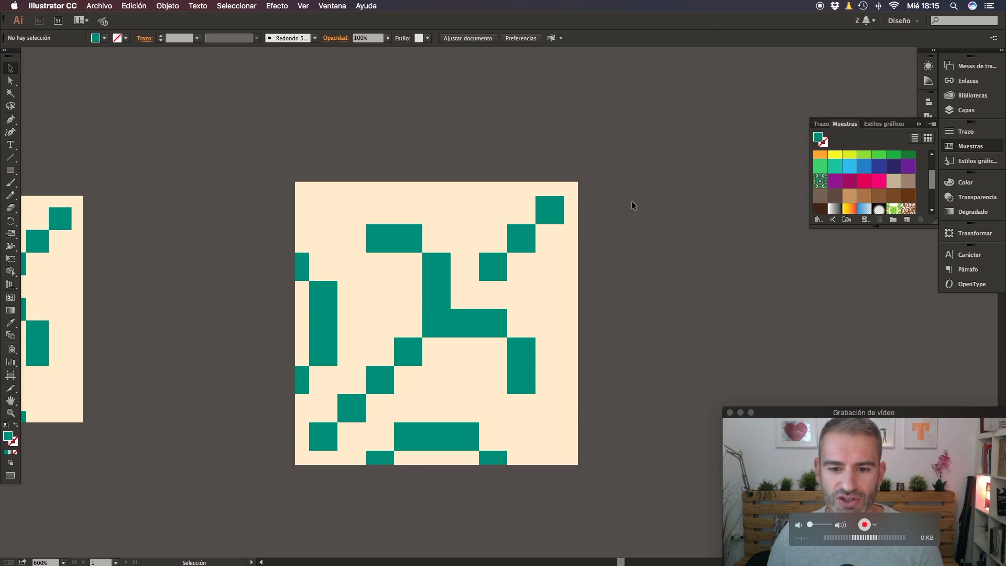
{"action": "key", "text": "super+minus"}
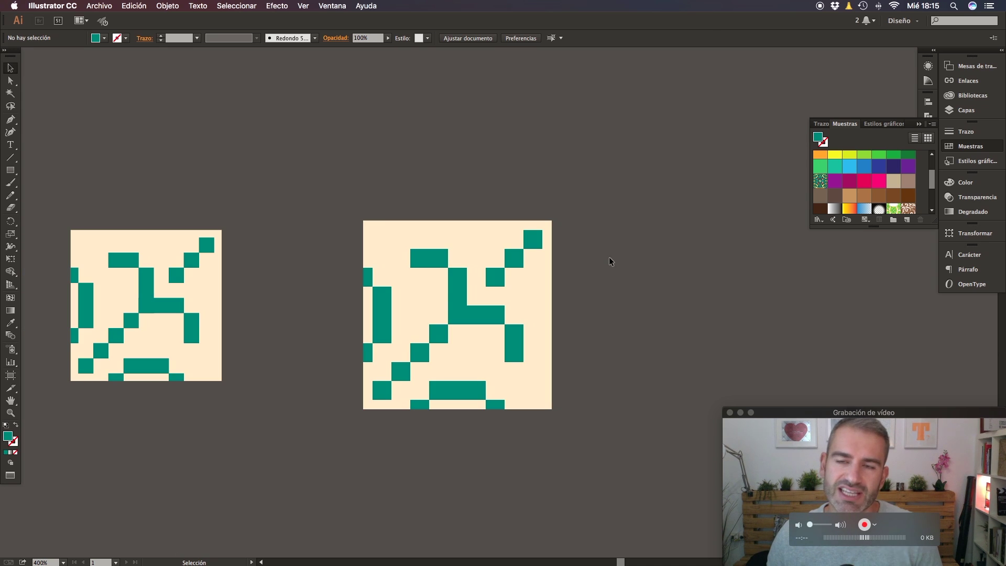
{"action": "left_click_drag", "start_coordinate": [608, 203], "coordinate": [312, 467]}
{"action": "key", "text": "super+minus"}
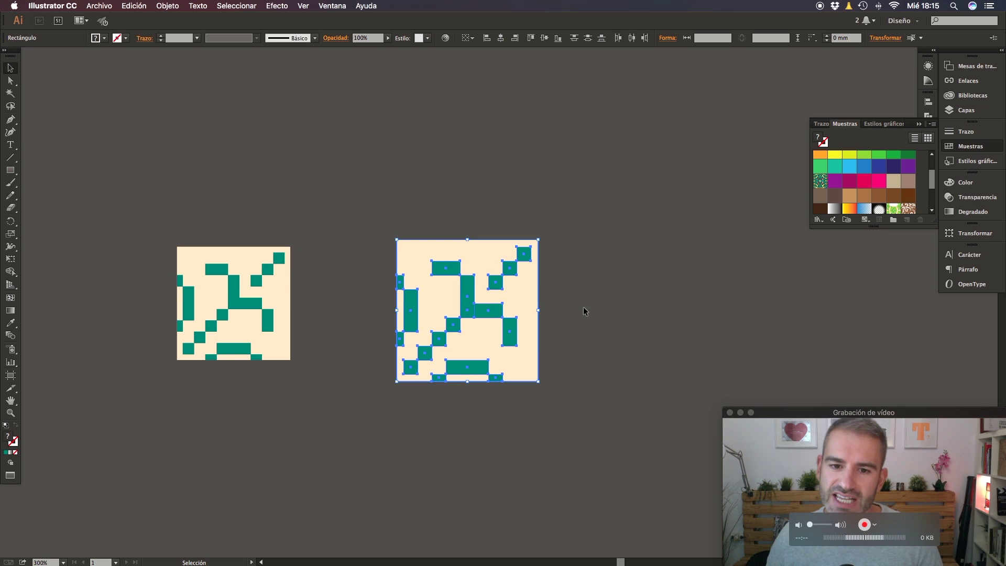
{"action": "left_click_drag", "start_coordinate": [480, 349], "coordinate": [624, 349]}
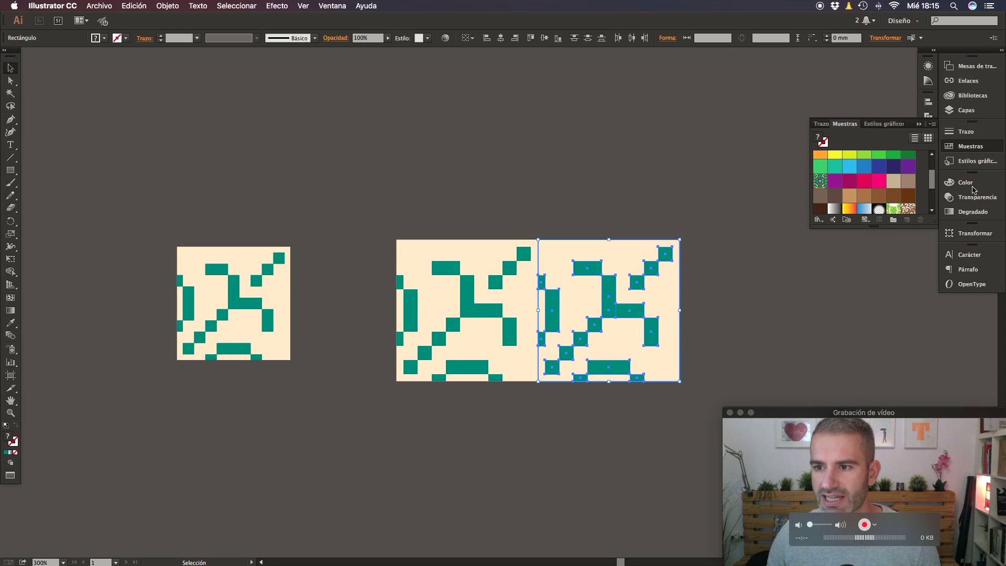
{"action": "left_click", "coordinate": [978, 233]}
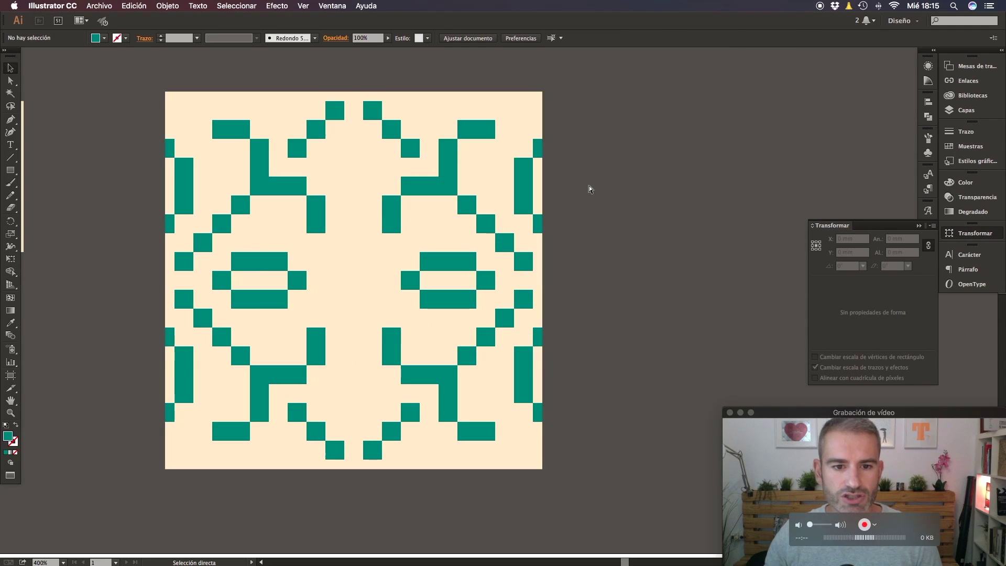
Step: Select all four mirrored modules and save them as a new pattern swatch
{"action": "key", "text": "super+plus"}
{"action": "left_click_drag", "start_coordinate": [588, 185], "coordinate": [651, 235]}
{"action": "key", "text": "super+minus"}
{"action": "key", "text": "super+minus"}
{"action": "key", "text": "super+minus"}
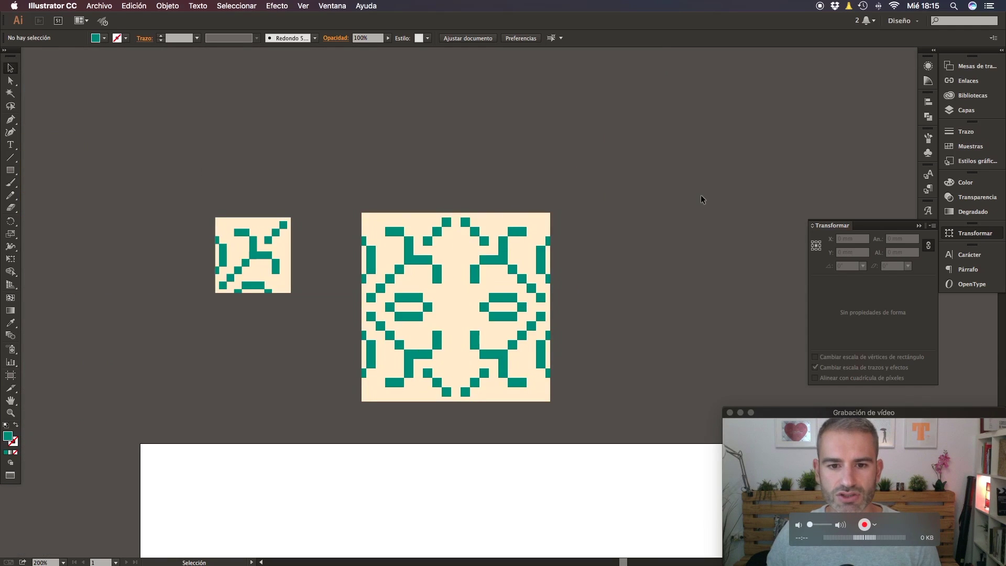
{"action": "left_click_drag", "start_coordinate": [607, 182], "coordinate": [830, 190]}
{"action": "left_click", "coordinate": [969, 147]}
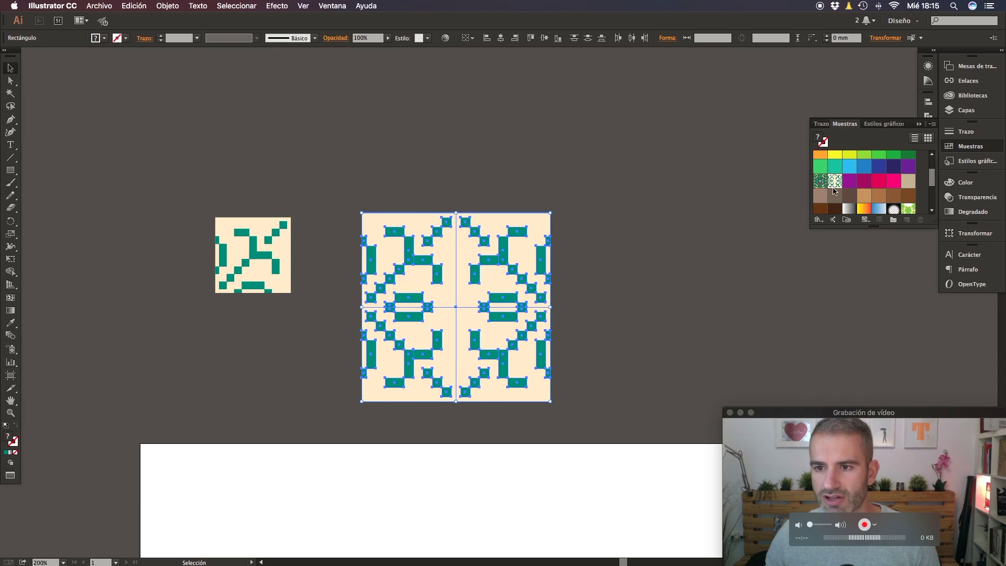
Step: Draw a rectangle about 449 by 282 mm above the tiles, fill it with the new pattern swatch, and deselect it
{"action": "key", "text": "super+minus"}
{"action": "key", "text": "super+minus"}
{"action": "scroll", "coordinate": [386, 390], "scroll_direction": "up", "scroll_amount": 10}
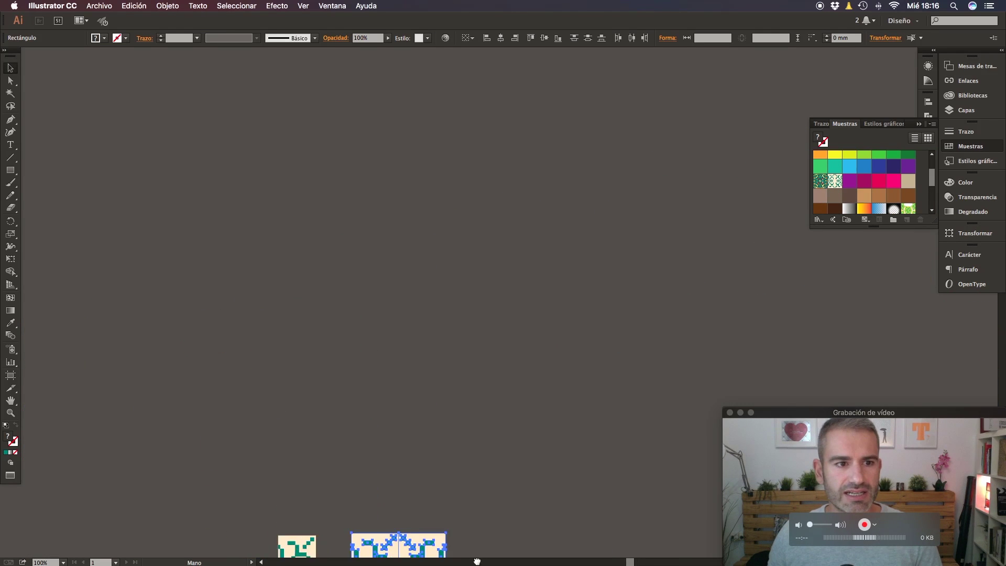
{"action": "left_click", "coordinate": [10, 170]}
{"action": "left_click_drag", "start_coordinate": [107, 88], "coordinate": [775, 506]}
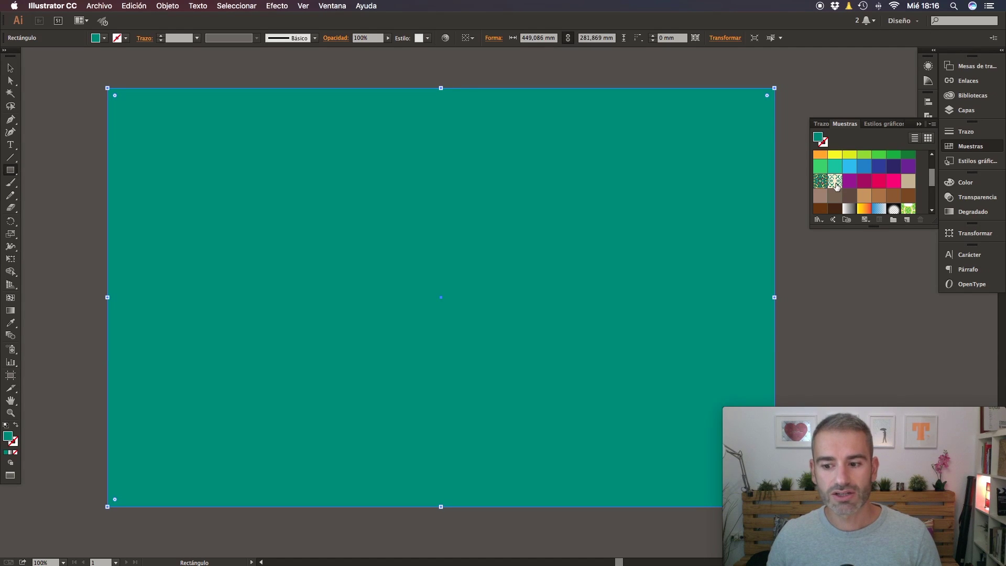
{"action": "left_click", "coordinate": [836, 186]}
{"action": "key", "text": "v"}
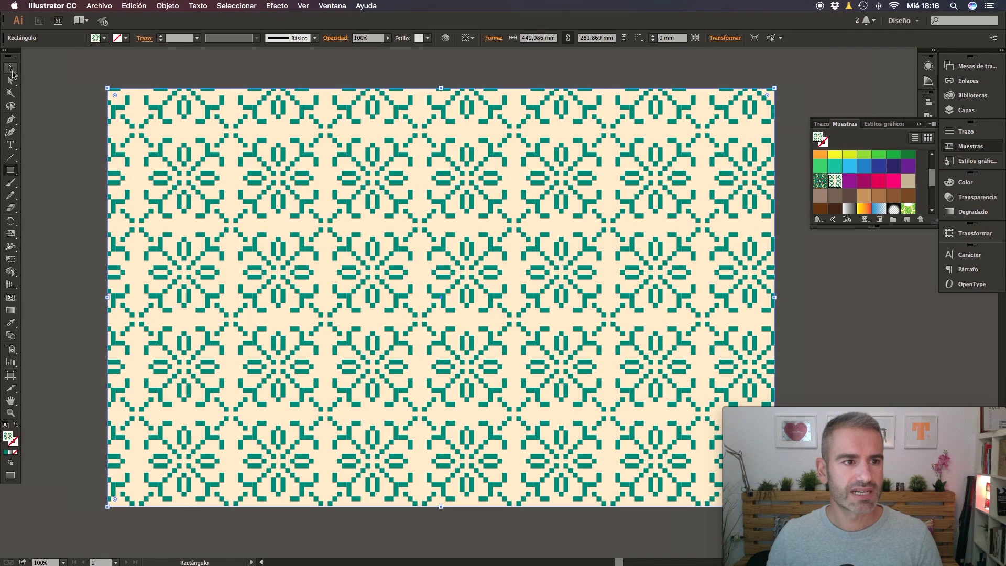
{"action": "left_click", "coordinate": [231, 78]}
Step: Enlarge the pattern-filled rectangle in width and height, and deselect it
{"action": "key", "text": "super+minus"}
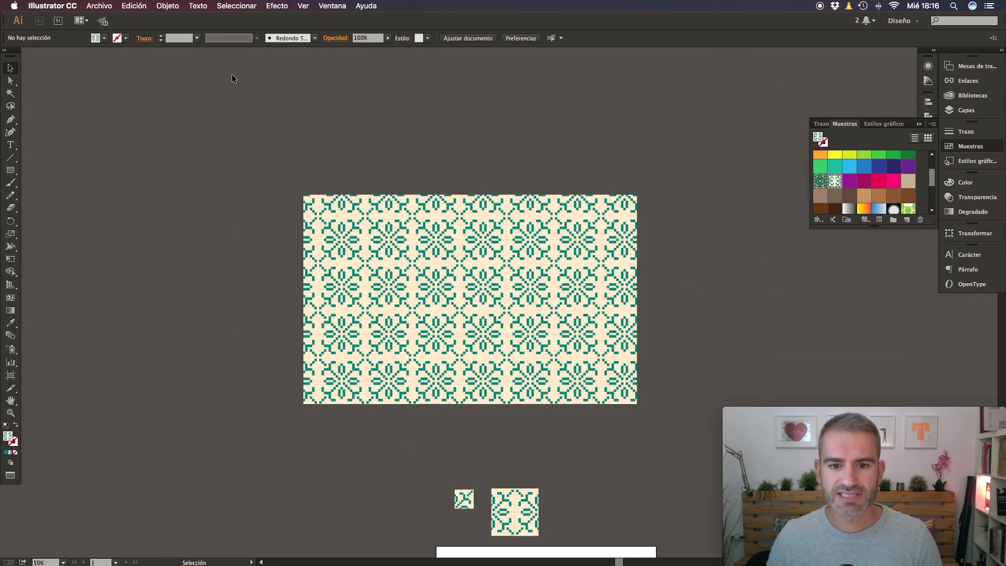
{"action": "left_click_drag", "start_coordinate": [450, 274], "coordinate": [536, 352]}
{"action": "left_click_drag", "start_coordinate": [496, 323], "coordinate": [650, 417]}
{"action": "left_click", "coordinate": [657, 272]}
Step: Examine the repeating pattern in the rectangle close up and as a whole with the panels hidden
{"action": "key", "text": "super+plus"}
{"action": "key", "text": "super+plus"}
{"action": "key", "text": "super+plus"}
{"action": "key", "text": "space"}
{"action": "left_click_drag", "start_coordinate": [432, 226], "coordinate": [572, 329]}
{"action": "key", "text": "super+minus"}
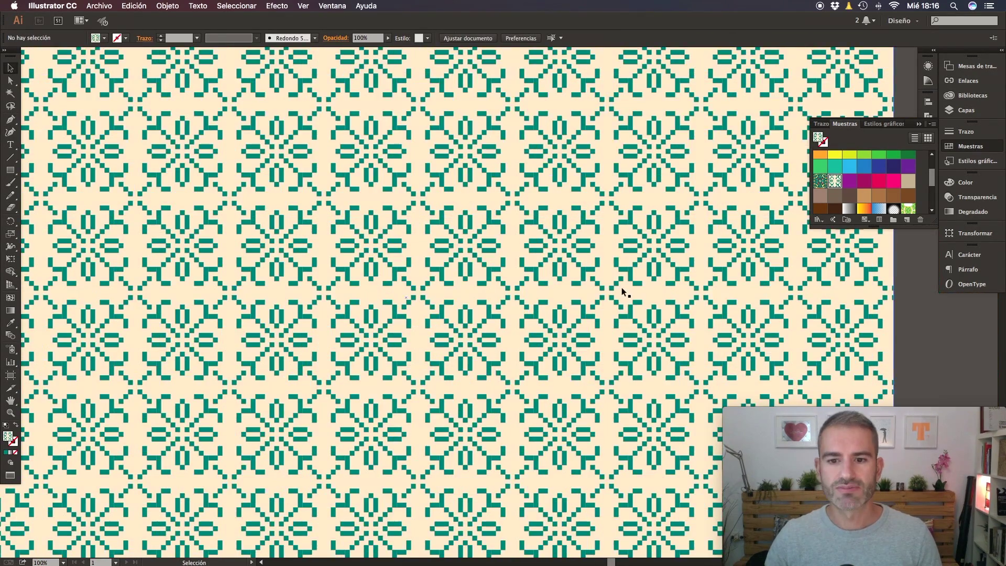
{"action": "key", "text": "Tab"}
{"action": "left_click_drag", "start_coordinate": [574, 288], "coordinate": [667, 334]}
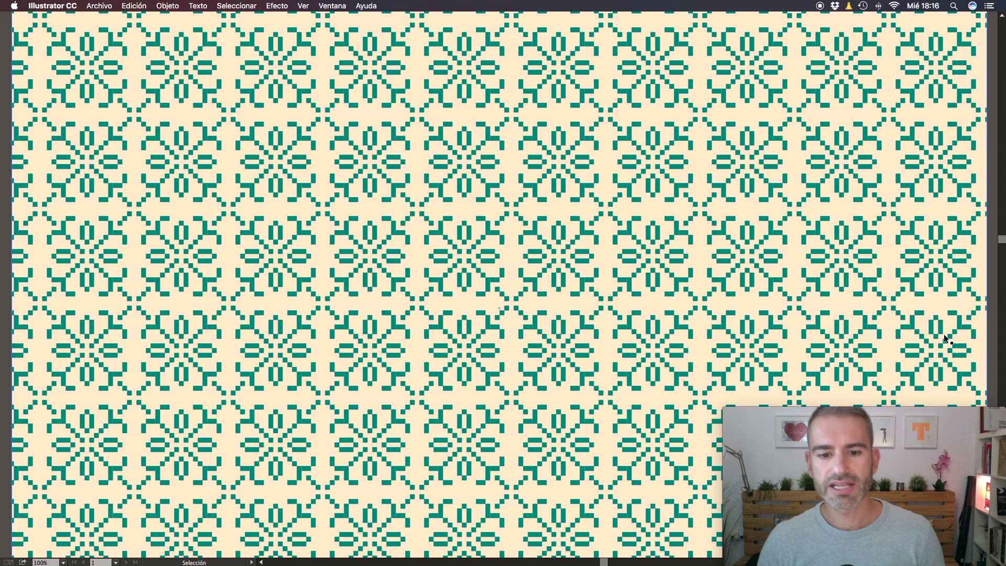
{"action": "key", "text": "super+minus"}
{"action": "key", "text": "super+minus"}
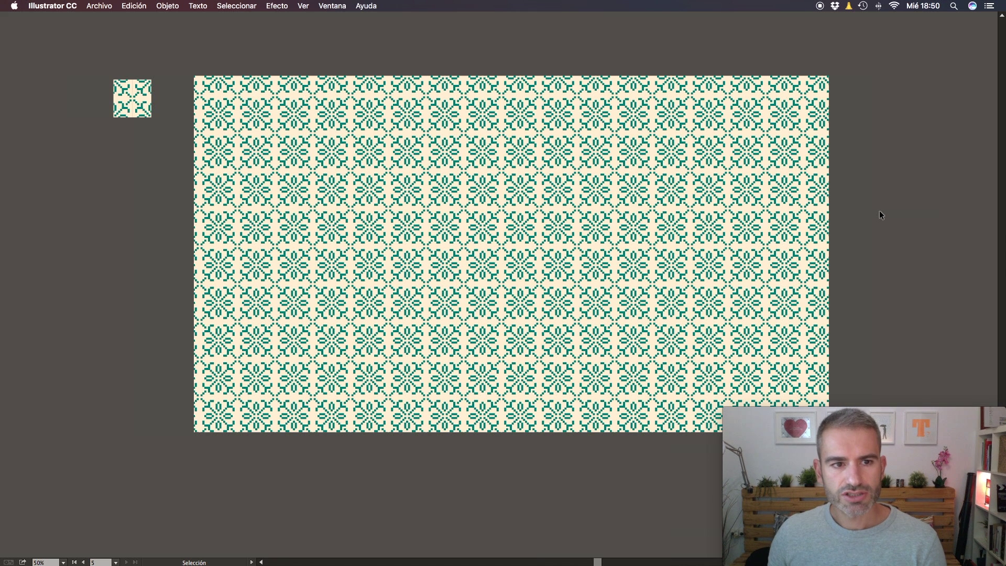
Step: Select the pattern-filled rectangle and configure the Scale command to transform only patterns, excluding objects and strokes and effects
{"action": "left_click", "coordinate": [453, 181]}
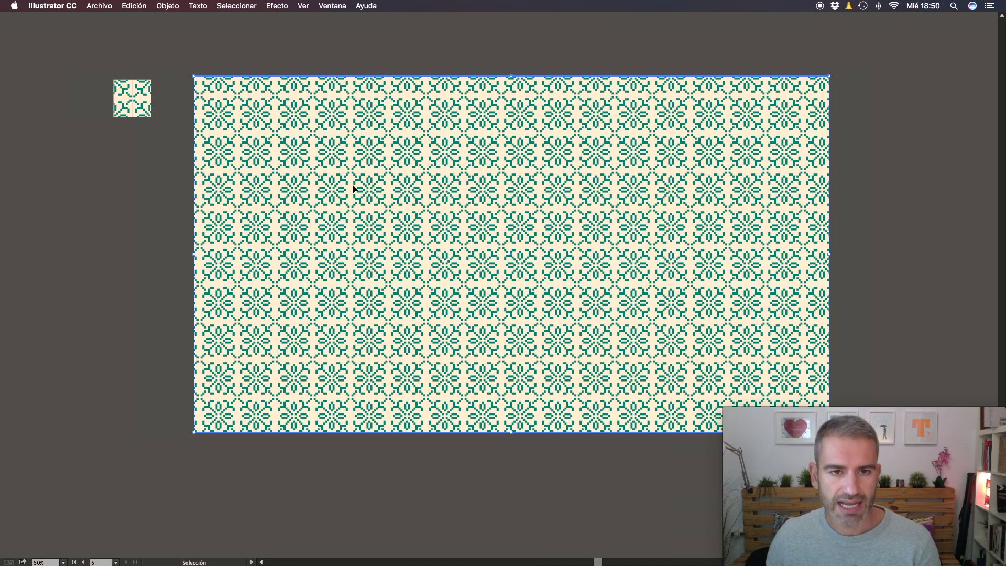
{"action": "key", "text": "Tab"}
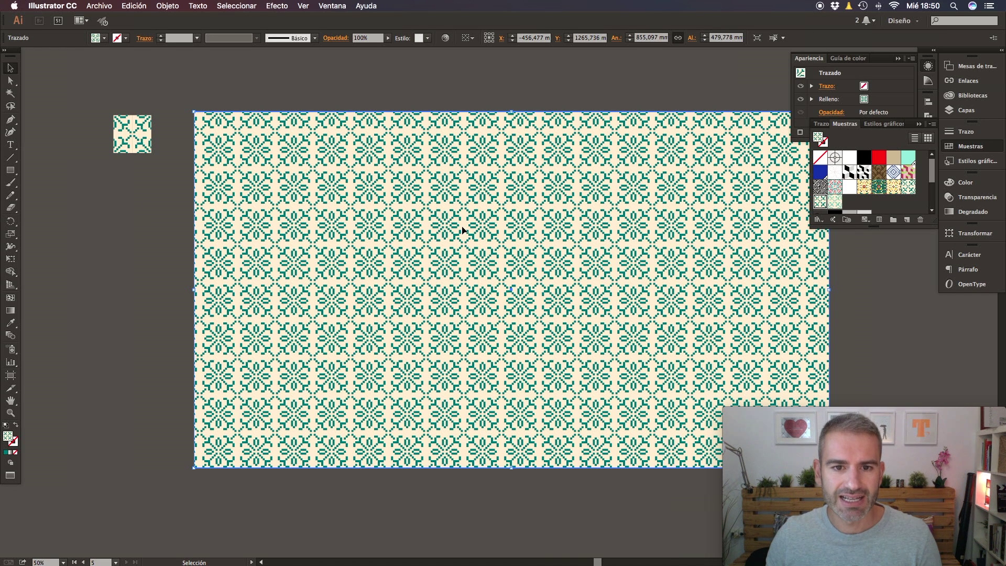
{"action": "key", "text": "Tab"}
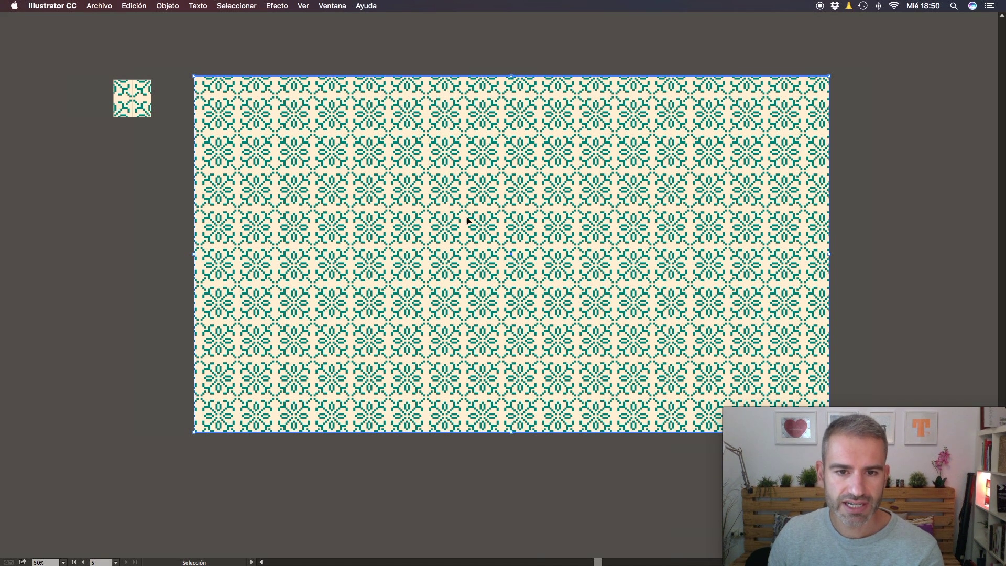
{"action": "left_click", "coordinate": [167, 6]}
{"action": "mouse_move", "coordinate": [272, 18]}
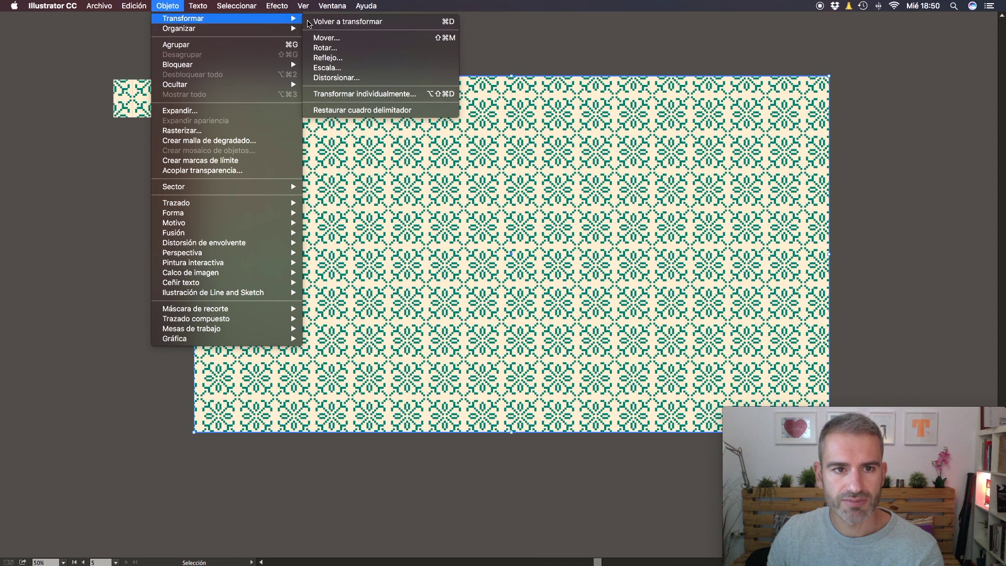
{"action": "left_click", "coordinate": [387, 73]}
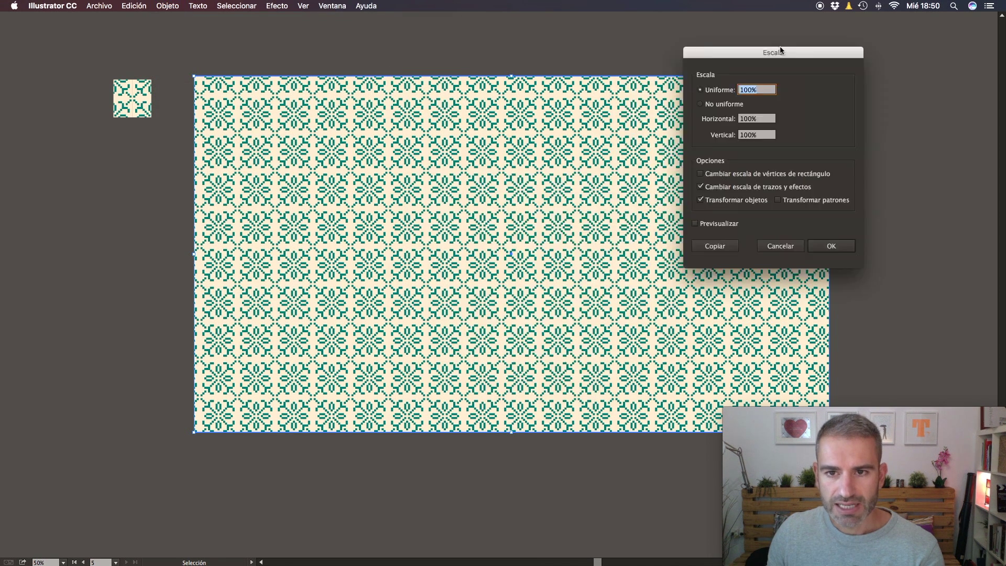
{"action": "left_click_drag", "start_coordinate": [781, 47], "coordinate": [621, 22]}
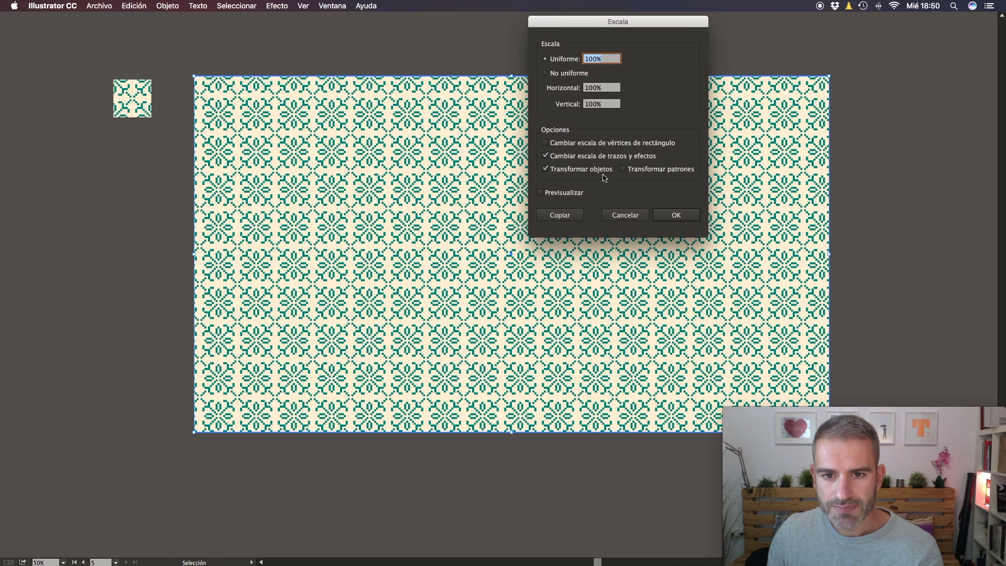
{"action": "left_click", "coordinate": [544, 168]}
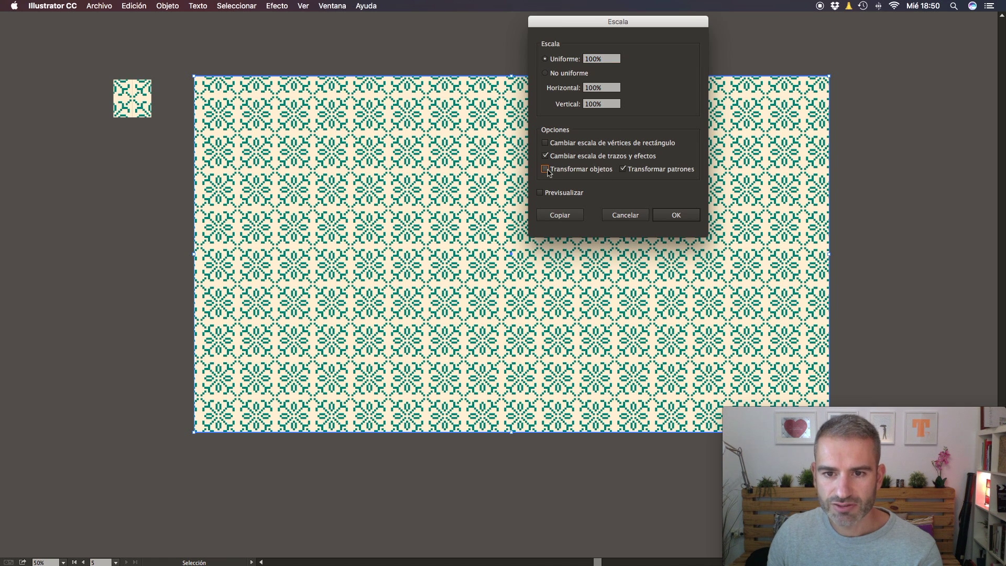
{"action": "left_click", "coordinate": [630, 175]}
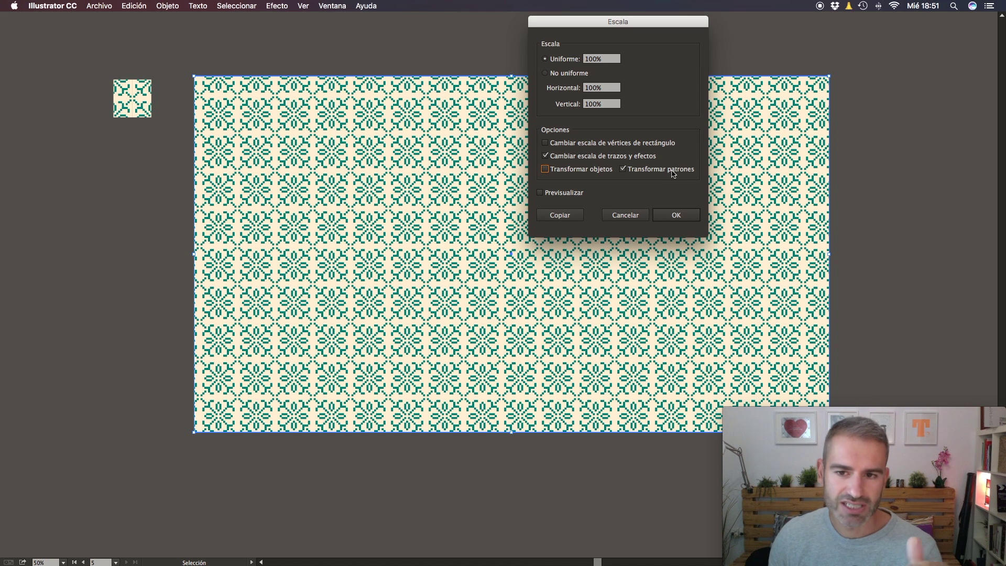
{"action": "left_click", "coordinate": [564, 157]}
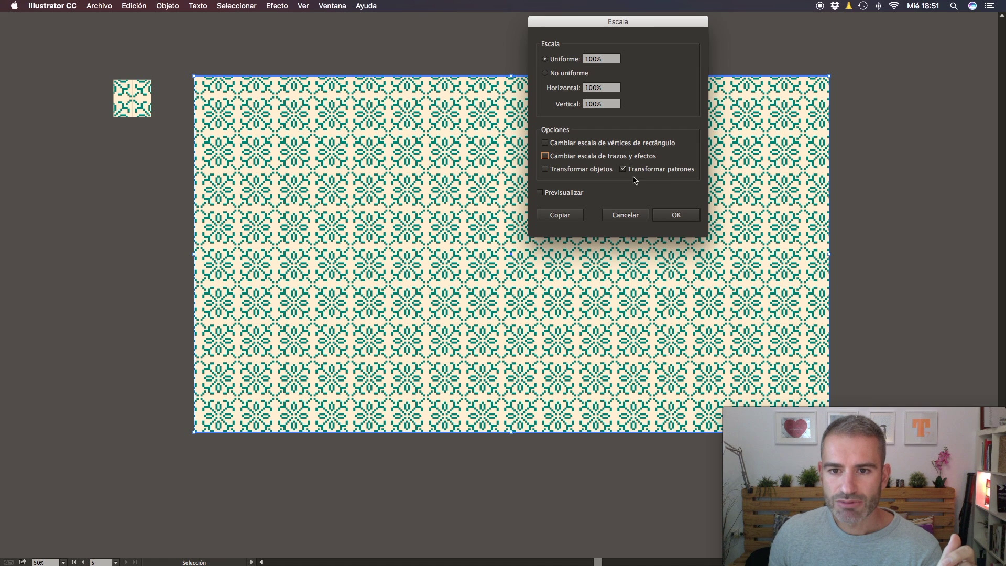
Step: Preview the rectangle's pattern at a uniform scale of 50% and cancel the scaling
{"action": "left_click", "coordinate": [608, 59]}
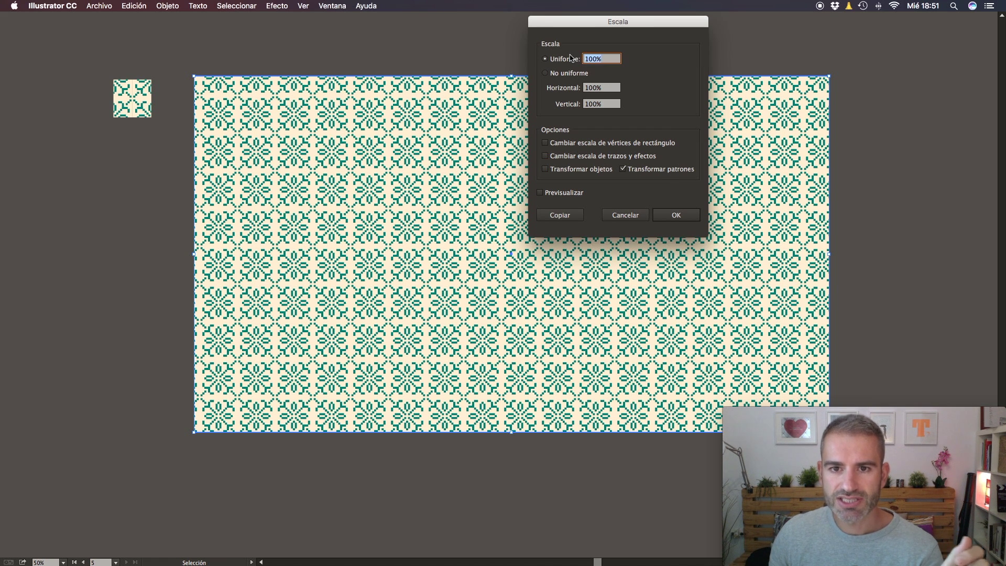
{"action": "type", "text": "12"}
{"action": "left_click", "coordinate": [557, 193]}
{"action": "left_click", "coordinate": [607, 59]}
{"action": "type", "text": "50"}
{"action": "key", "text": "Tab"}
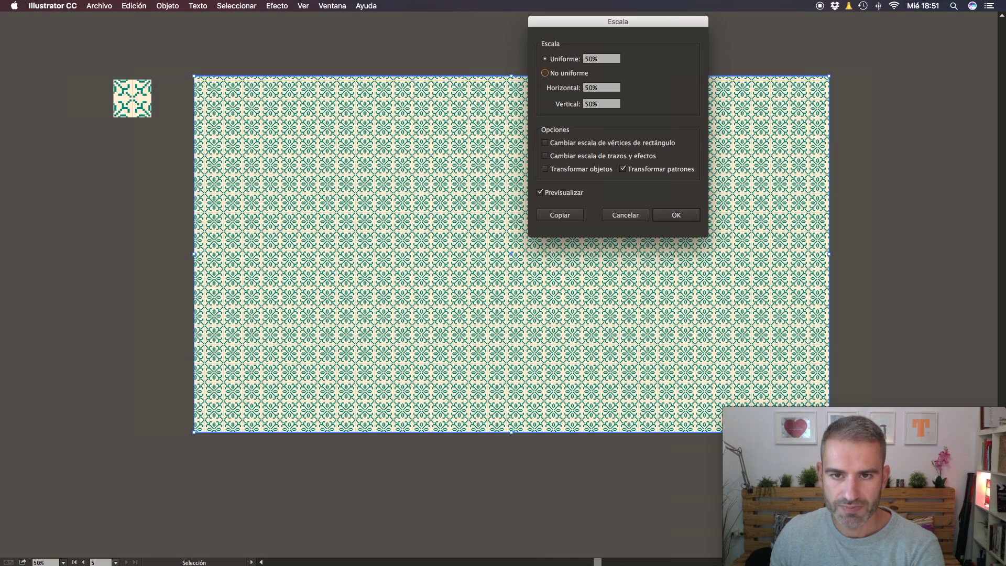
{"action": "key", "text": "Escape"}
Step: Set the Rotate command to transform only the pattern fill, not the rectangle, and preview it at 45°
{"action": "left_click", "coordinate": [168, 6]}
{"action": "mouse_move", "coordinate": [157, 16]}
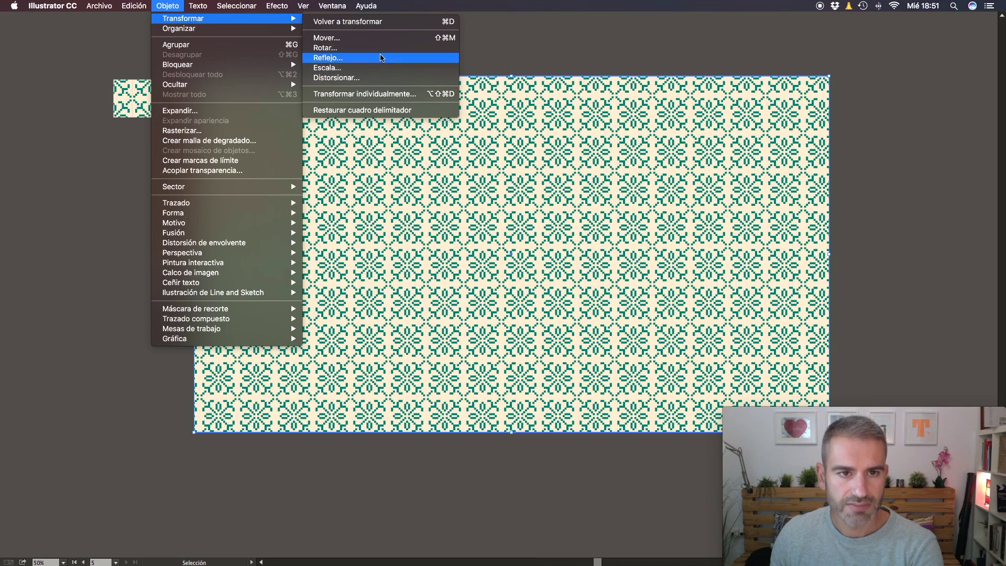
{"action": "left_click", "coordinate": [401, 58]}
{"action": "left_click_drag", "start_coordinate": [491, 220], "coordinate": [688, 148]}
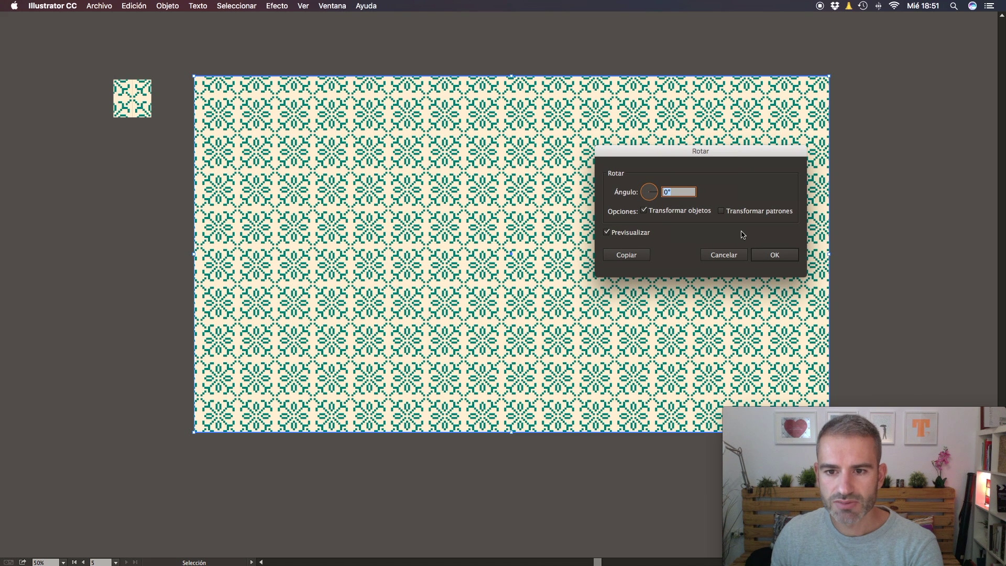
{"action": "left_click", "coordinate": [721, 210]}
{"action": "left_click", "coordinate": [644, 210]}
{"action": "double_click", "coordinate": [676, 191]}
{"action": "type", "text": "45"}
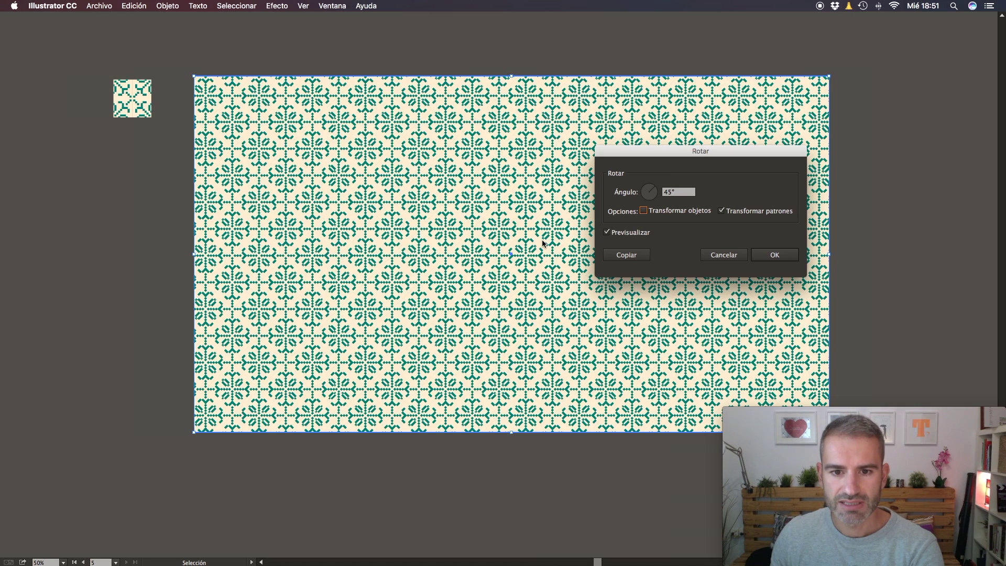
{"action": "key", "text": "Tab"}
Step: Set the pattern's rotation angle to 30° and adjust it further freehand with the preview on
{"action": "type", "text": "30"}
{"action": "key", "text": "Tab"}
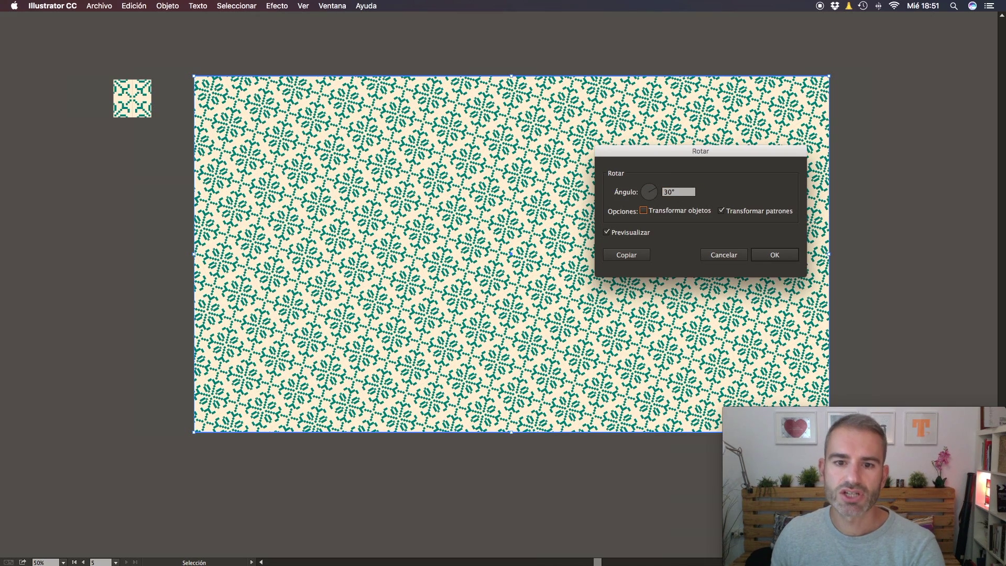
{"action": "mouse_move", "coordinate": [649, 189]}
{"action": "left_mouse_down"}
{"action": "mouse_move", "coordinate": [658, 199]}
{"action": "mouse_move", "coordinate": [648, 198]}
{"action": "left_mouse_up"}
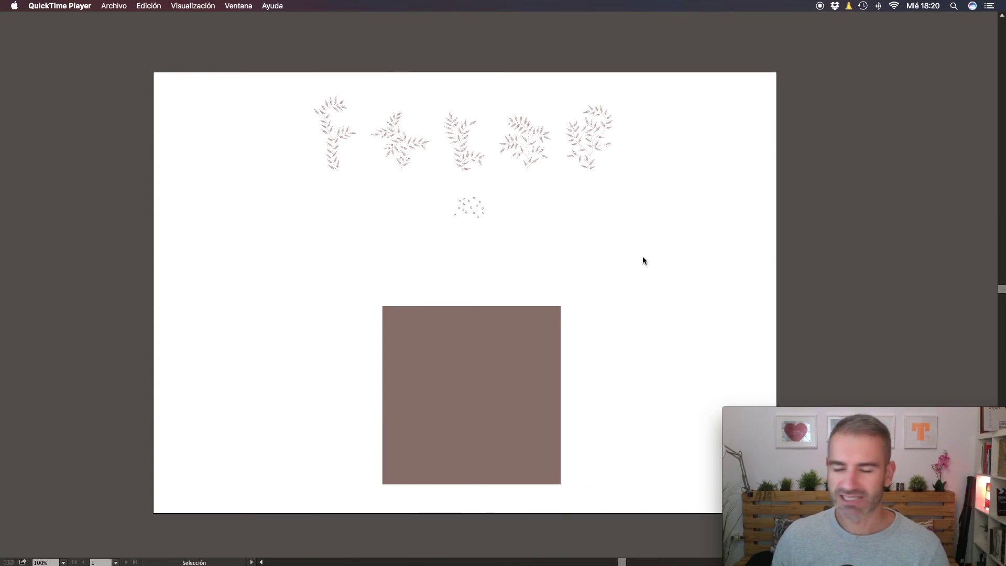
Step: Switch to Finder and preview the scanned drawing 20151005102654482.tif from the 09_Patrones en Illustrator folder
{"action": "left_click", "coordinate": [642, 257]}
{"action": "scroll", "coordinate": [610, 220], "scroll_direction": "down", "scroll_amount": 3}
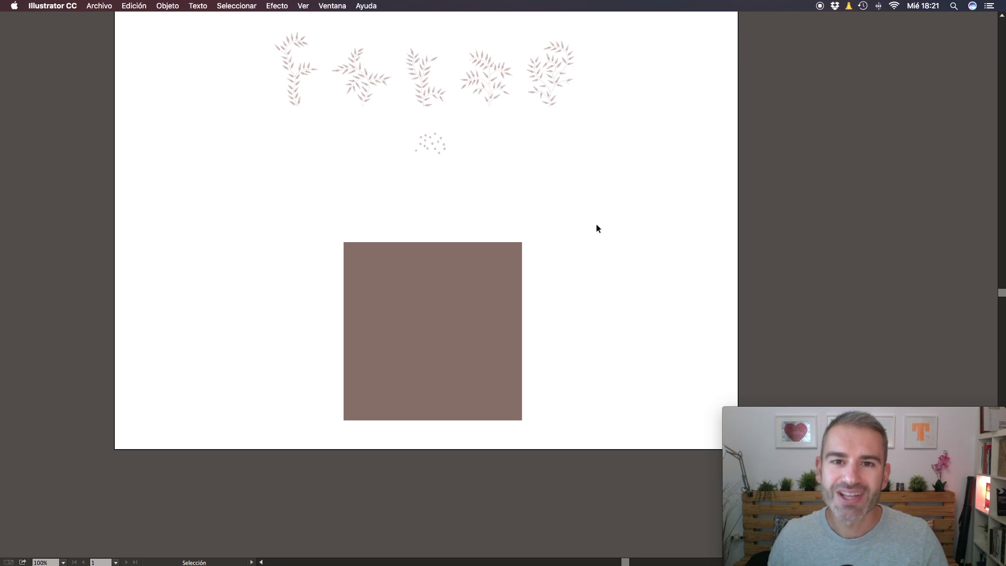
{"action": "key", "text": "ctrl+Up"}
{"action": "left_click", "coordinate": [793, 232]}
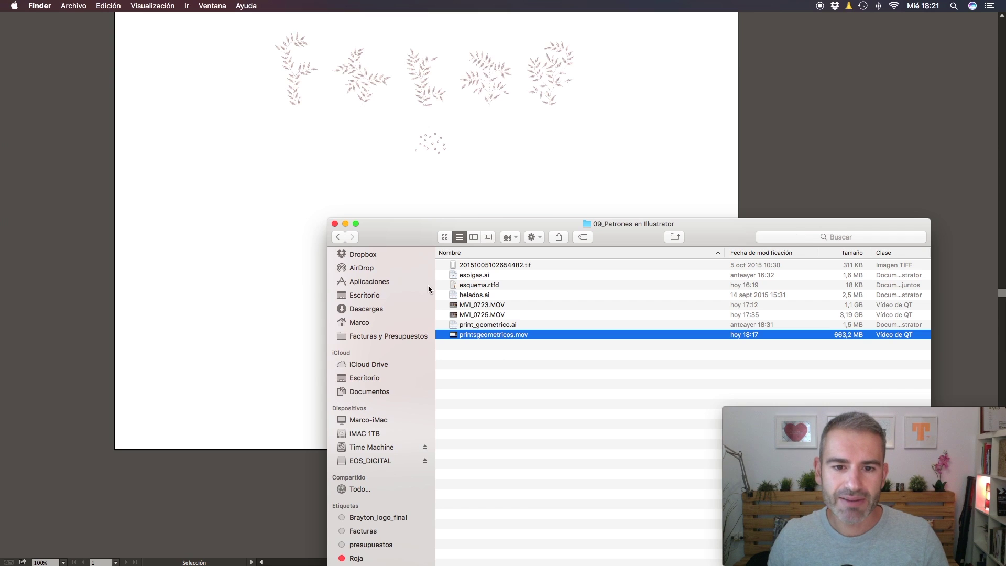
{"action": "left_click", "coordinate": [529, 265]}
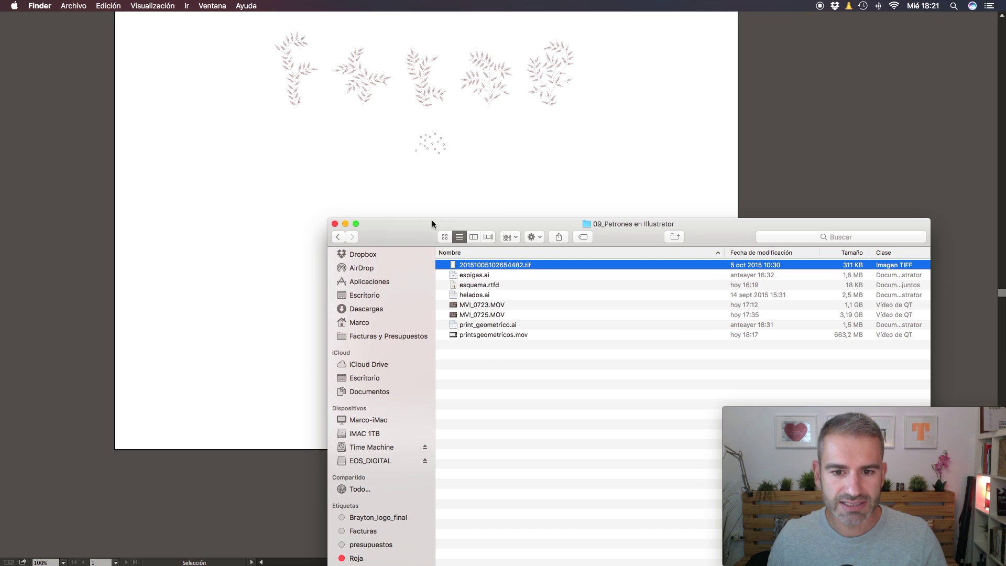
{"action": "key", "text": "space"}
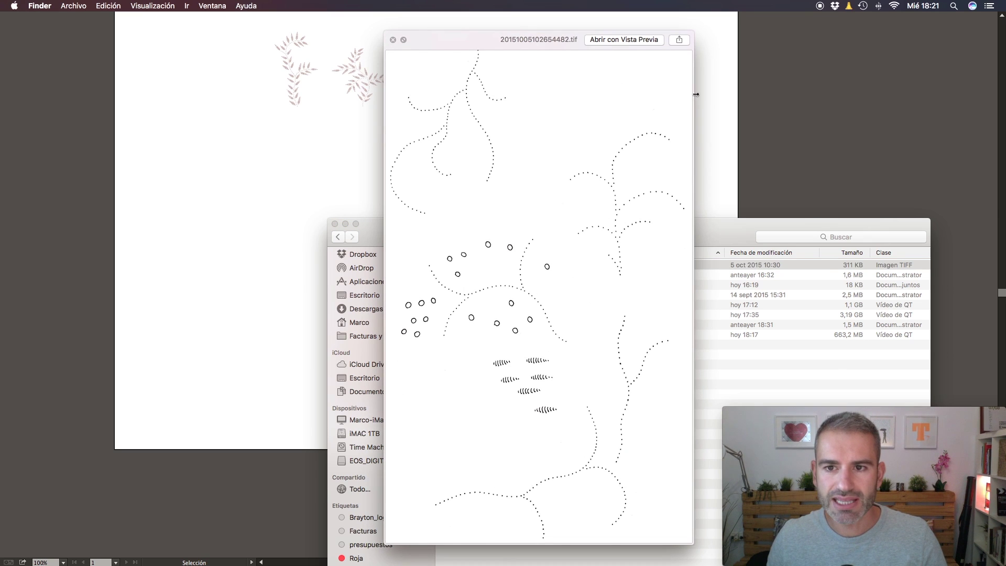
Step: Enlarge the scan preview, examine its dotted stems, circles and leaf strokes, and return to the Illustrator document
{"action": "left_click_drag", "start_coordinate": [695, 94], "coordinate": [806, 96]}
{"action": "left_click_drag", "start_coordinate": [589, 42], "coordinate": [527, 27]}
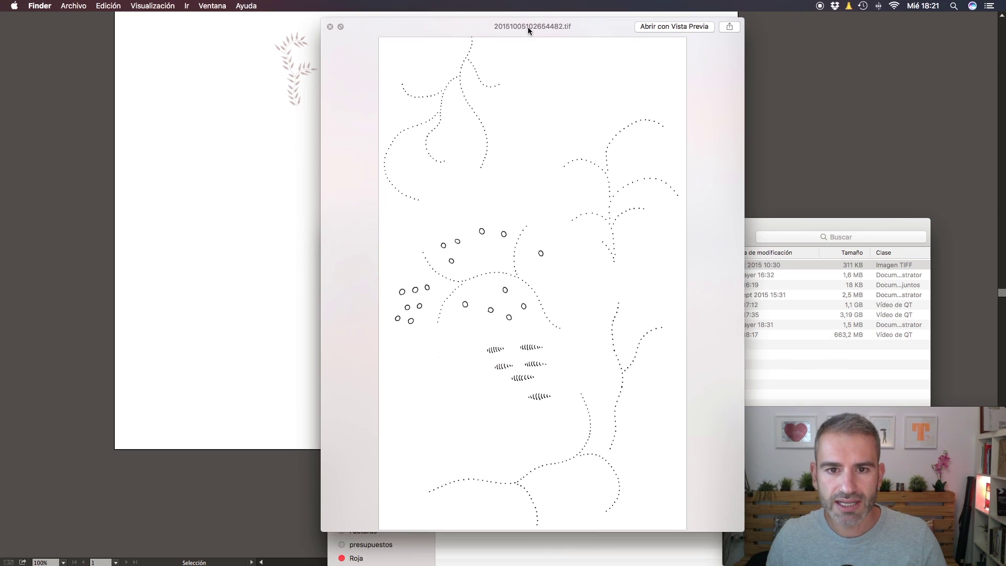
{"action": "left_click_drag", "start_coordinate": [743, 531], "coordinate": [771, 558]}
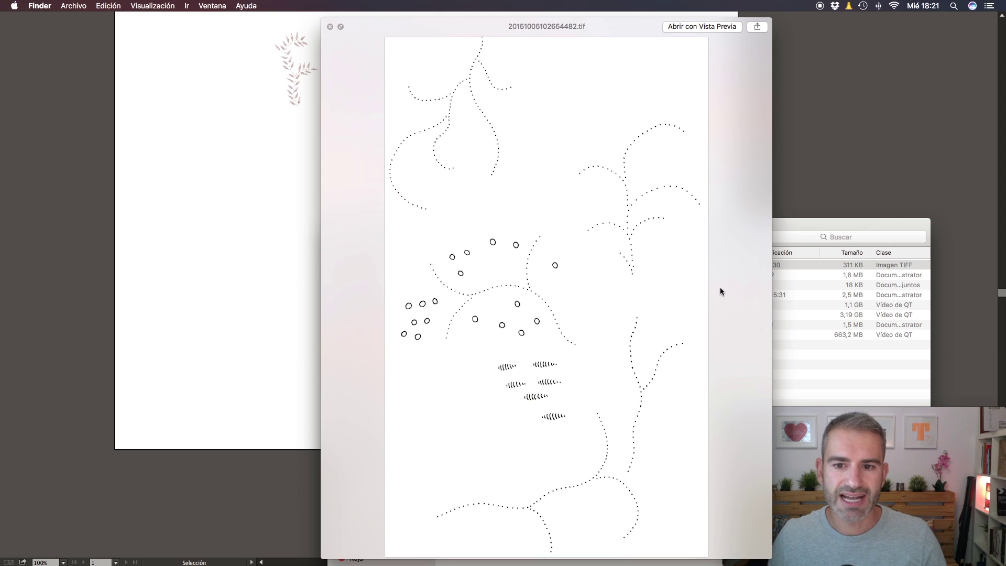
{"action": "scroll", "coordinate": [605, 252], "scroll_direction": "up", "scroll_amount": 5}
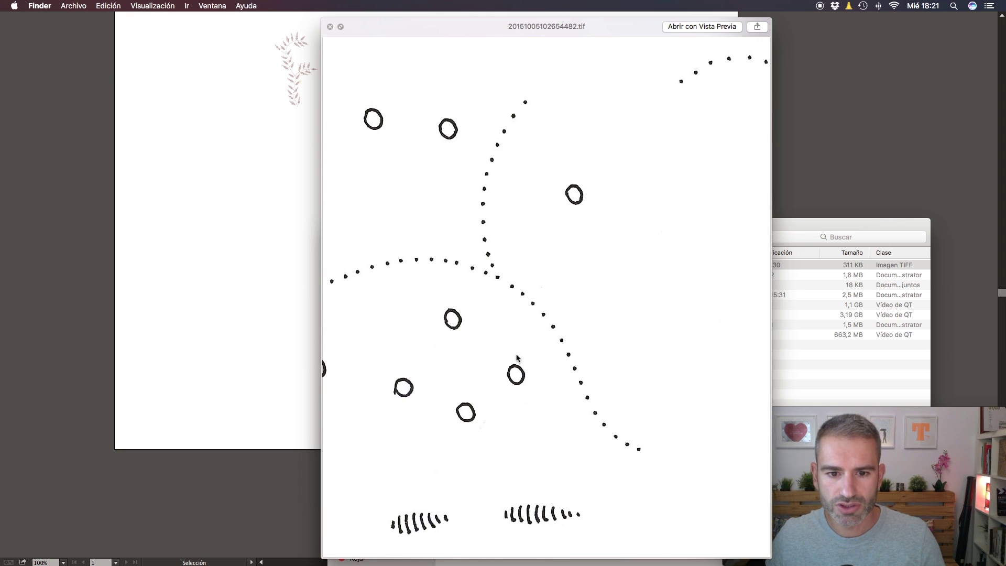
{"action": "scroll", "coordinate": [530, 295], "scroll_direction": "down", "scroll_amount": 5}
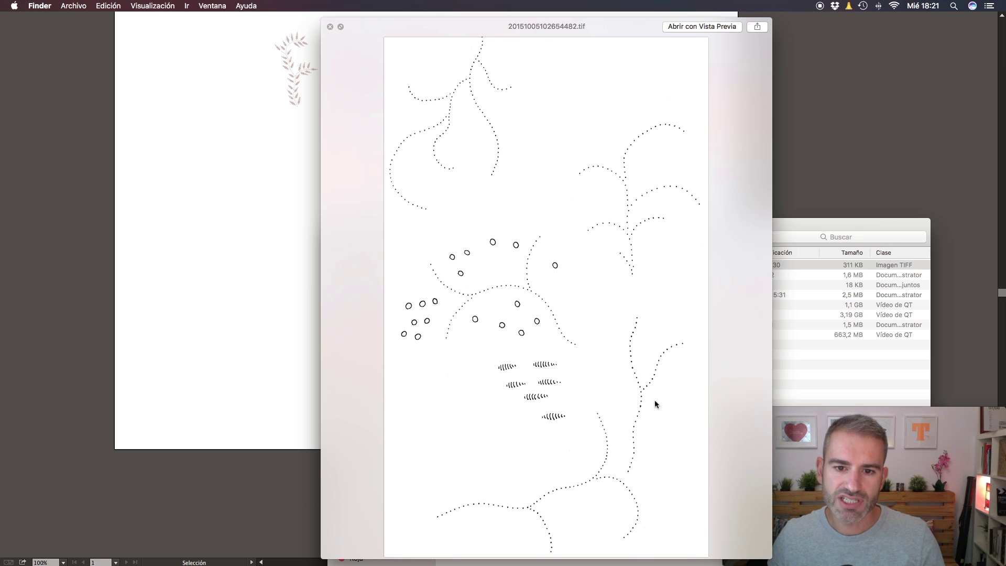
{"action": "left_click", "coordinate": [331, 27]}
{"action": "left_click", "coordinate": [346, 146]}
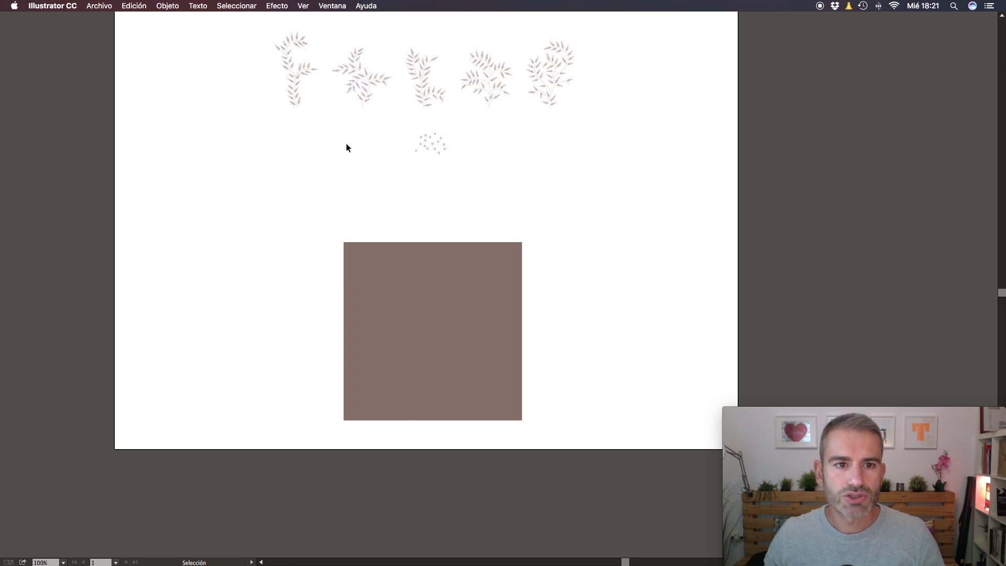
Step: Examine the vector branch motifs and the group of small circles above the brown square up close
{"action": "key", "text": "super+plus"}
{"action": "scroll", "coordinate": [330, 105], "scroll_direction": "up", "scroll_amount": 6}
{"action": "scroll", "coordinate": [330, 105], "scroll_direction": "left", "scroll_amount": 4}
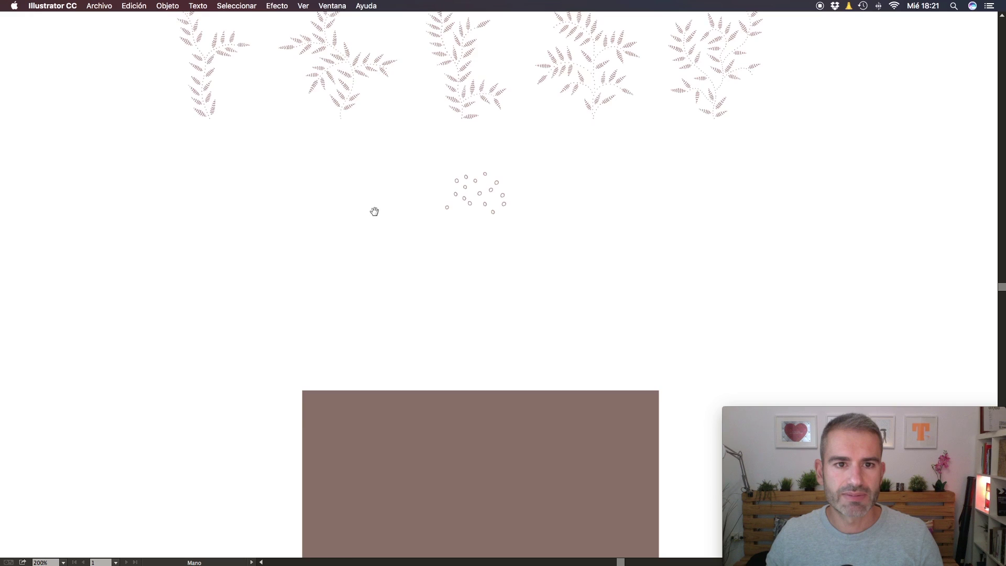
{"action": "key", "text": "super+plus"}
{"action": "scroll", "coordinate": [375, 274], "scroll_direction": "up", "scroll_amount": 3}
{"action": "scroll", "coordinate": [375, 274], "scroll_direction": "left", "scroll_amount": 5}
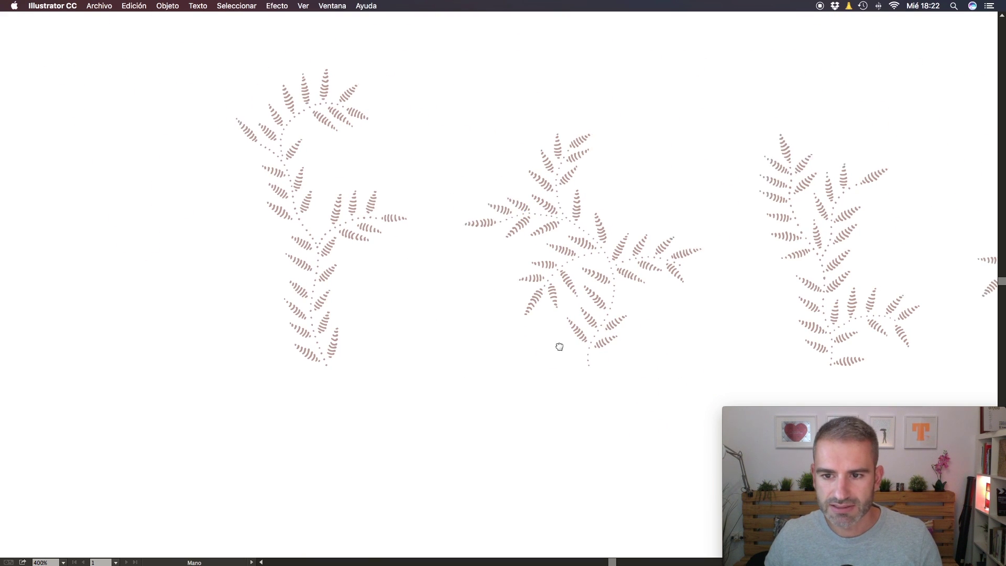
{"action": "key", "text": "super+1"}
Step: Select the brown square, check its width and height with the transform properties displayed, and deselect it
{"action": "left_click", "coordinate": [492, 329]}
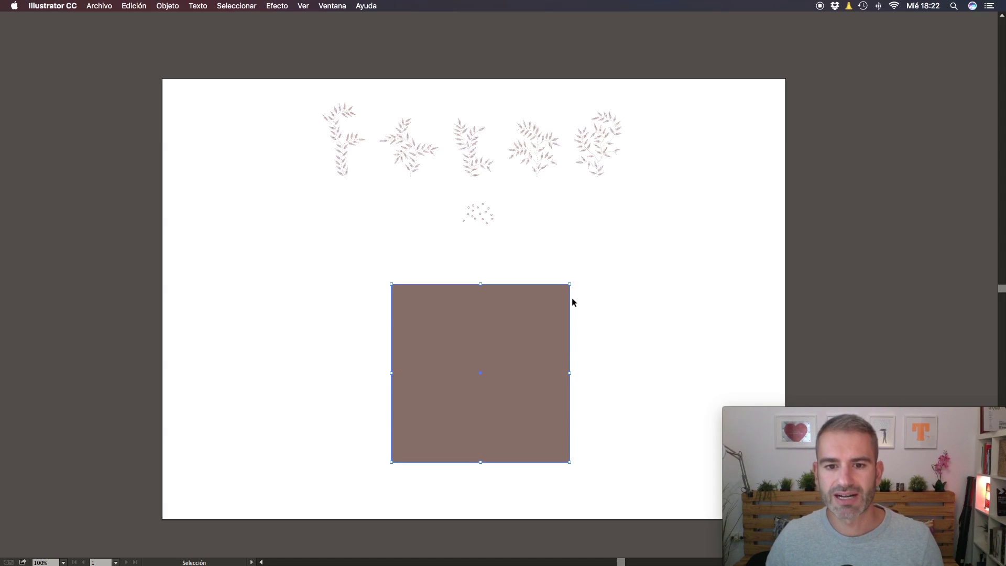
{"action": "key", "text": "Tab"}
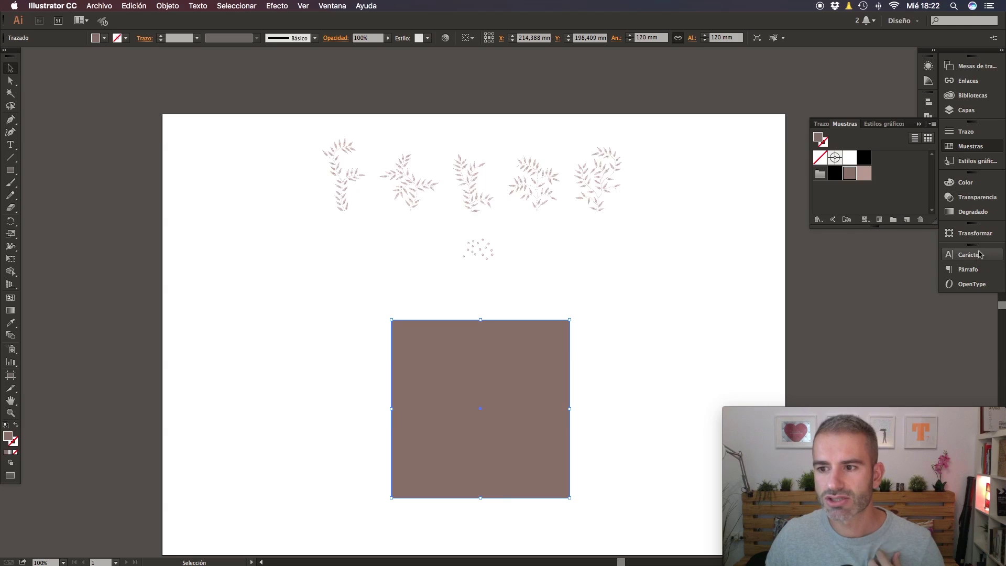
{"action": "left_click", "coordinate": [975, 234]}
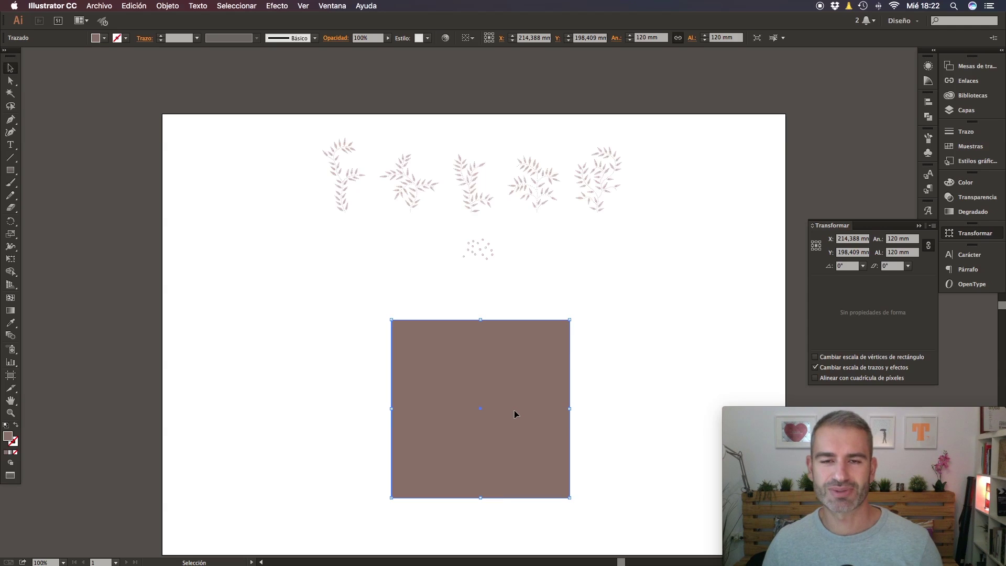
{"action": "scroll", "coordinate": [566, 380], "scroll_direction": "down", "scroll_amount": 2}
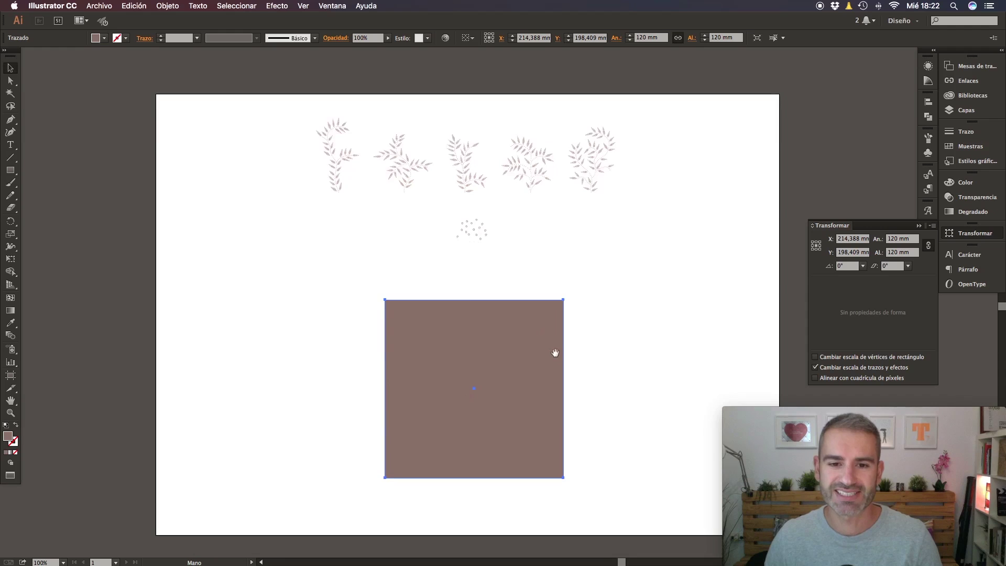
{"action": "left_click", "coordinate": [429, 240]}
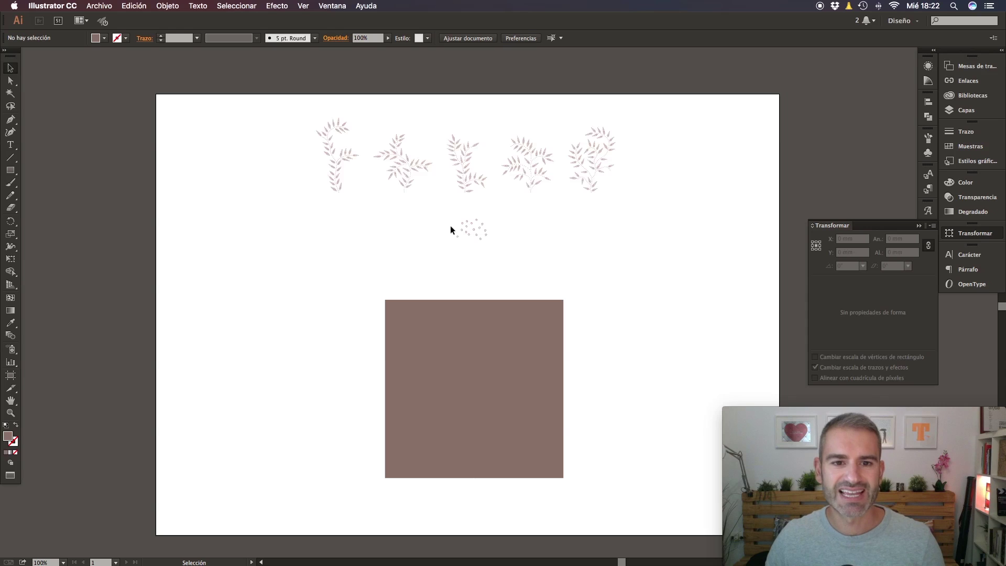
Step: Move the second branch motif across the upper part of the brown square's left edge, deselect it, and activate the Direct Selection tool
{"action": "left_click_drag", "start_coordinate": [411, 164], "coordinate": [399, 350]}
{"action": "left_click", "coordinate": [423, 257]}
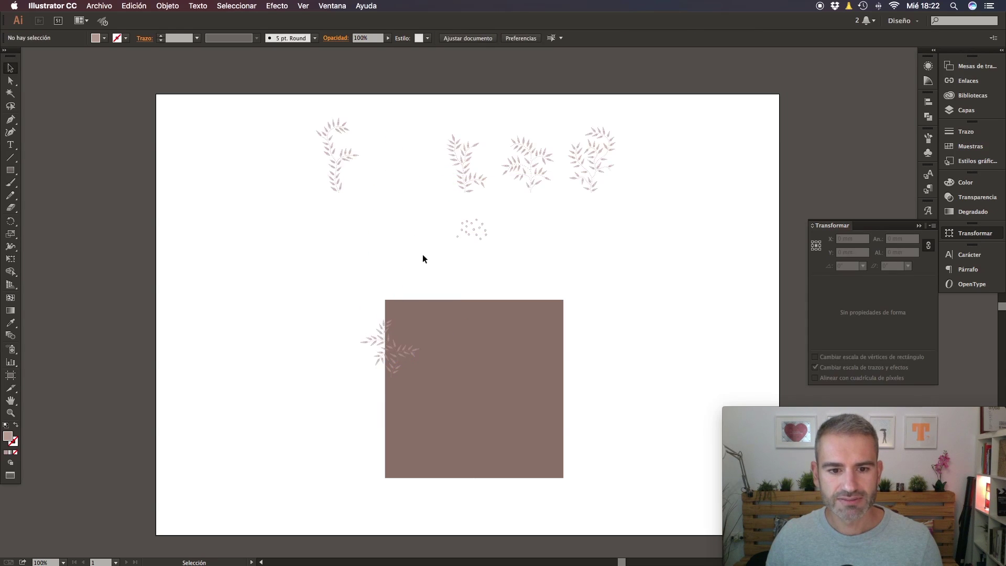
{"action": "key", "text": "super+plus"}
{"action": "scroll", "coordinate": [337, 294], "scroll_direction": "down", "scroll_amount": 3}
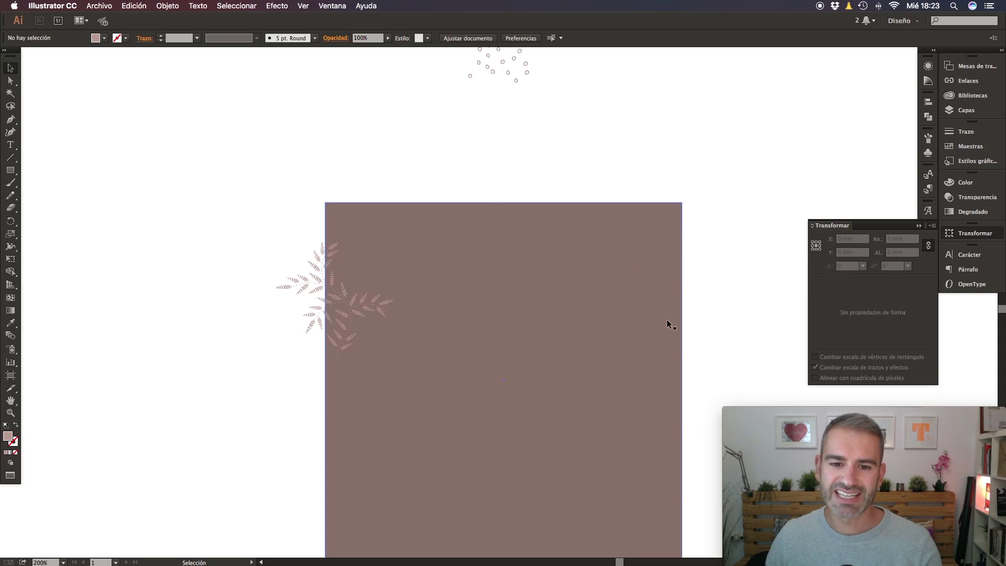
{"action": "key", "text": "a"}
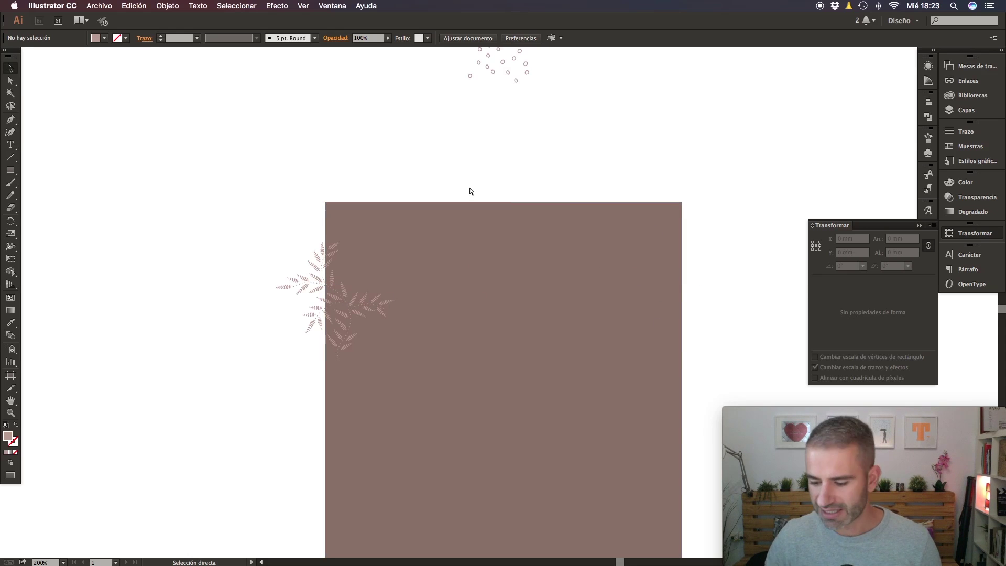
Step: Select the brown square and check its width and height
{"action": "key", "text": "v"}
{"action": "left_click", "coordinate": [366, 295]}
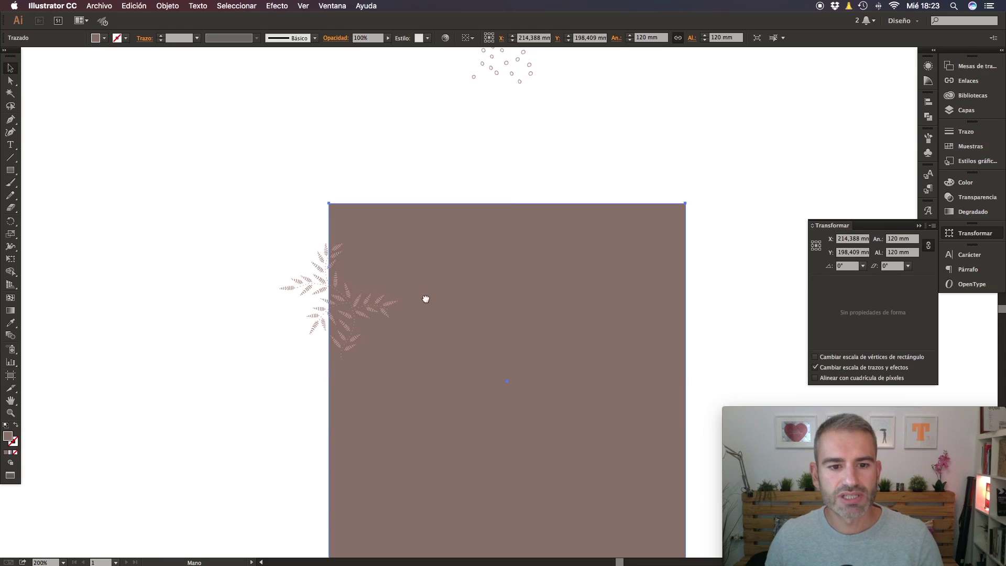
{"action": "scroll", "coordinate": [398, 272], "scroll_direction": "down", "scroll_amount": 3}
{"action": "scroll", "coordinate": [399, 272], "scroll_direction": "right", "scroll_amount": 1}
Step: Apply a Transform effect to the branch motif on the square's left edge with a 120 mm horizontal move and one copy
{"action": "left_click", "coordinate": [379, 255]}
{"action": "left_click", "coordinate": [276, 5]}
{"action": "mouse_move", "coordinate": [376, 115]}
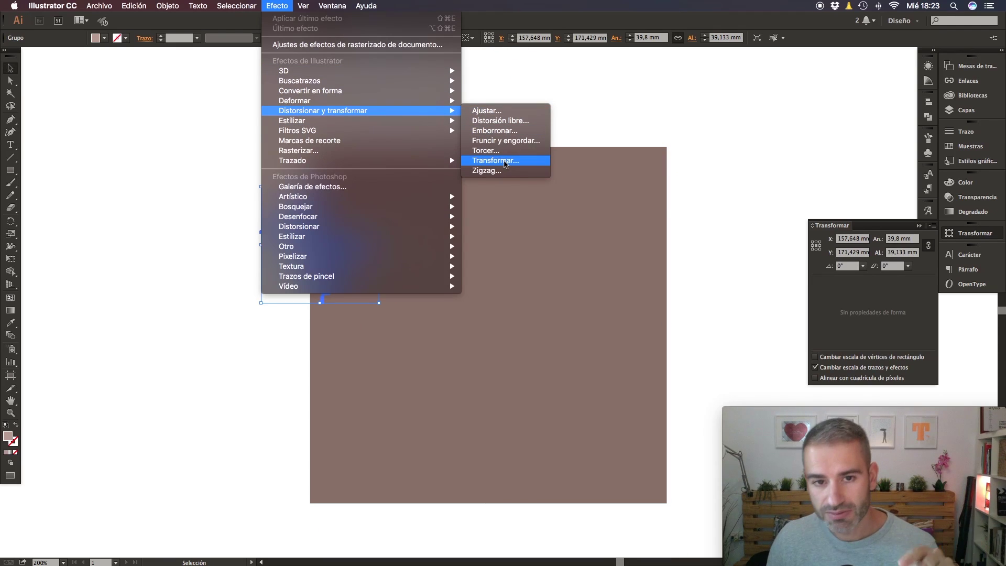
{"action": "left_click", "coordinate": [505, 163]}
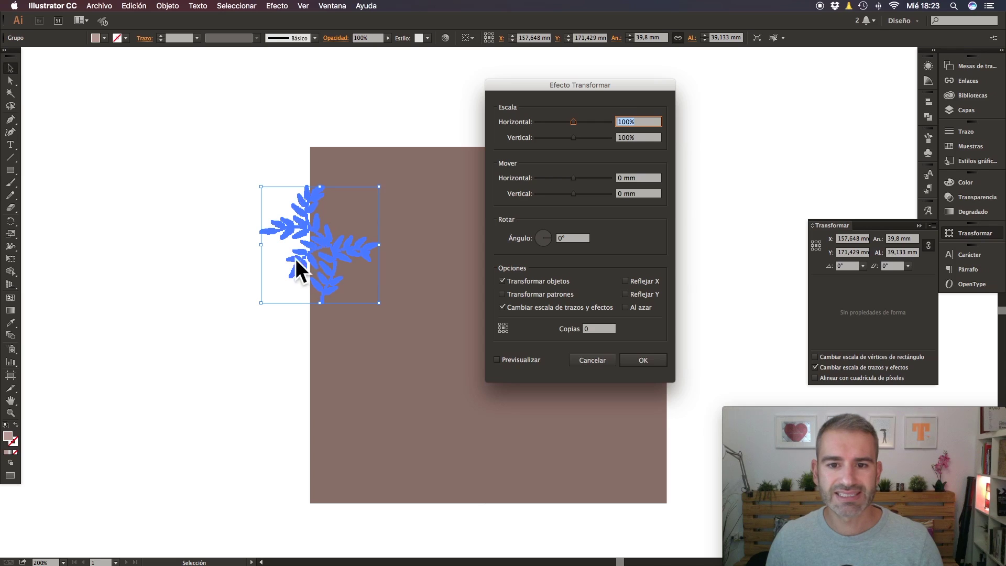
{"action": "left_click", "coordinate": [646, 181]}
{"action": "type", "text": "120"}
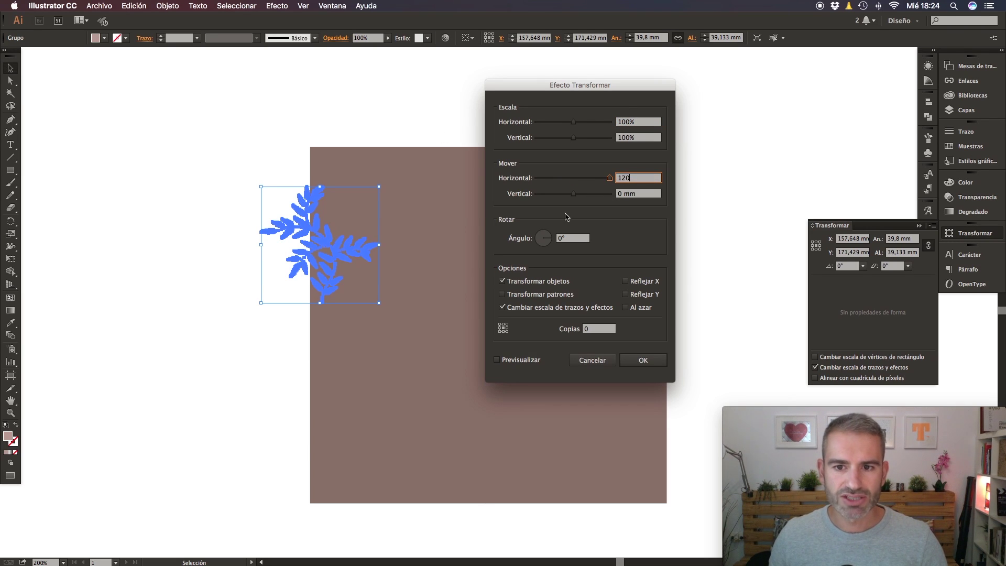
{"action": "left_click", "coordinate": [640, 193]}
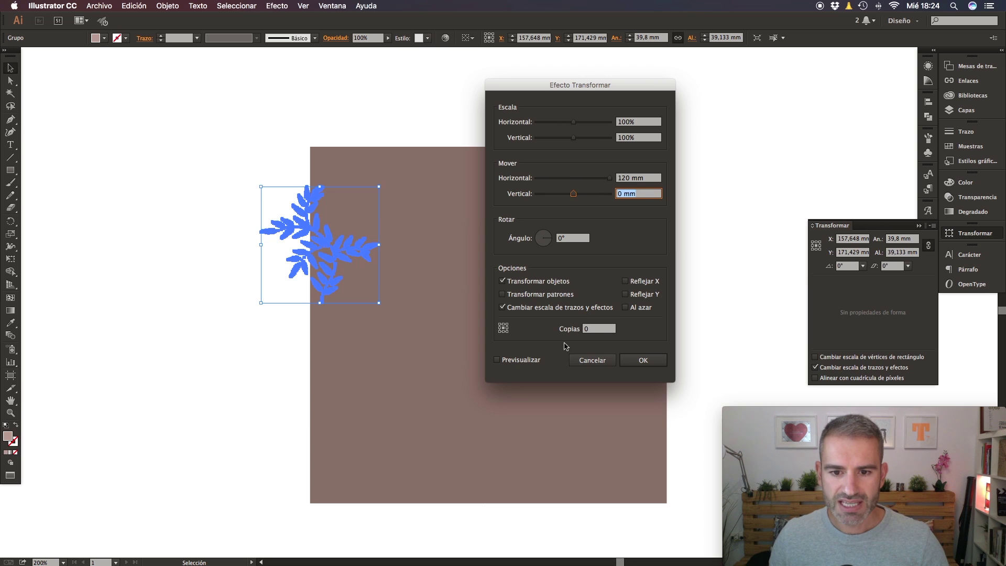
{"action": "left_click", "coordinate": [599, 329]}
{"action": "type", "text": "1"}
{"action": "left_click", "coordinate": [497, 359]}
{"action": "left_click_drag", "start_coordinate": [598, 90], "coordinate": [667, 113]}
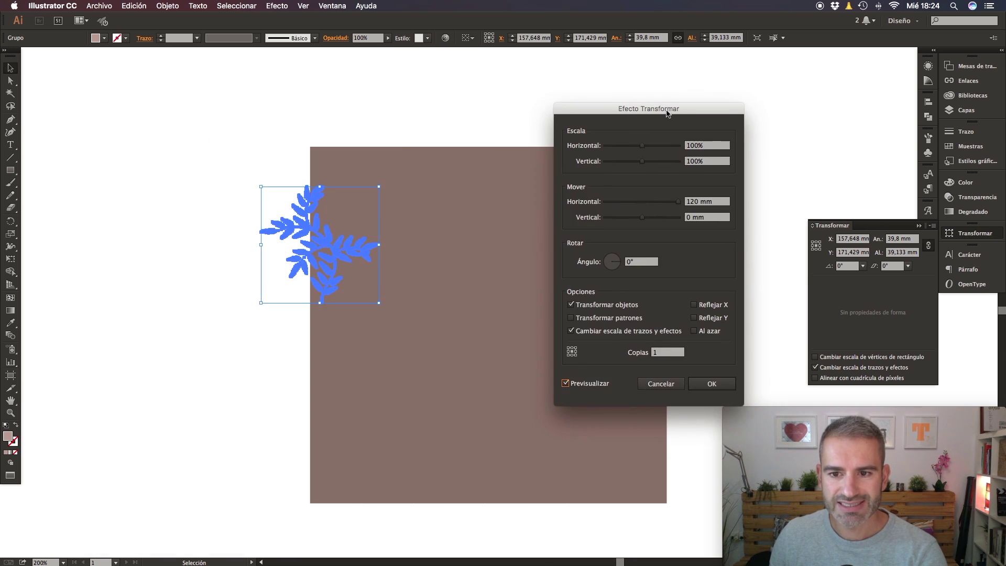
{"action": "left_click", "coordinate": [711, 383]}
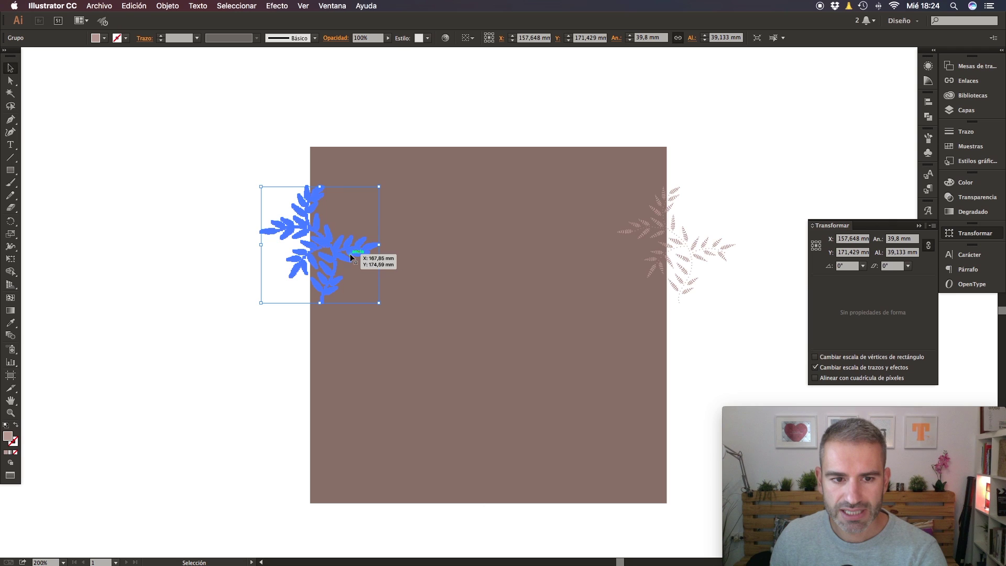
Step: Move the original branch motif slightly down along the square's left edge and deselect it
{"action": "mouse_move", "coordinate": [344, 247]}
{"action": "left_mouse_down"}
{"action": "mouse_move", "coordinate": [372, 287]}
{"action": "mouse_move", "coordinate": [357, 291]}
{"action": "mouse_move", "coordinate": [344, 250]}
{"action": "left_mouse_up"}
{"action": "left_click_drag", "start_coordinate": [343, 247], "coordinate": [353, 268]}
{"action": "left_click", "coordinate": [743, 260]}
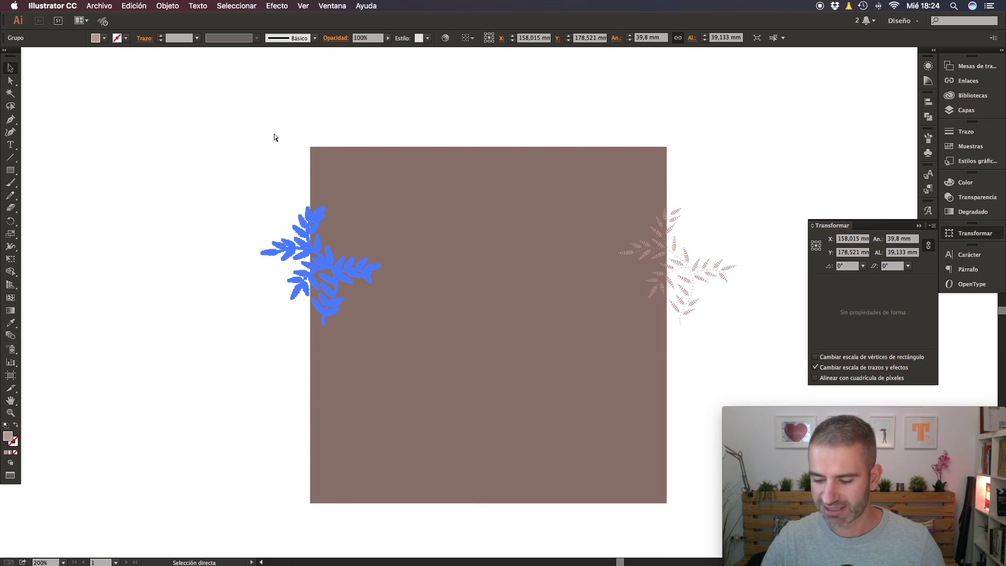
Step: Place another branch motif across the square's top edge and apply a Transform effect with a 120 mm vertical move and one copy
{"action": "key", "text": "super+1"}
{"action": "left_click_drag", "start_coordinate": [614, 91], "coordinate": [472, 236]}
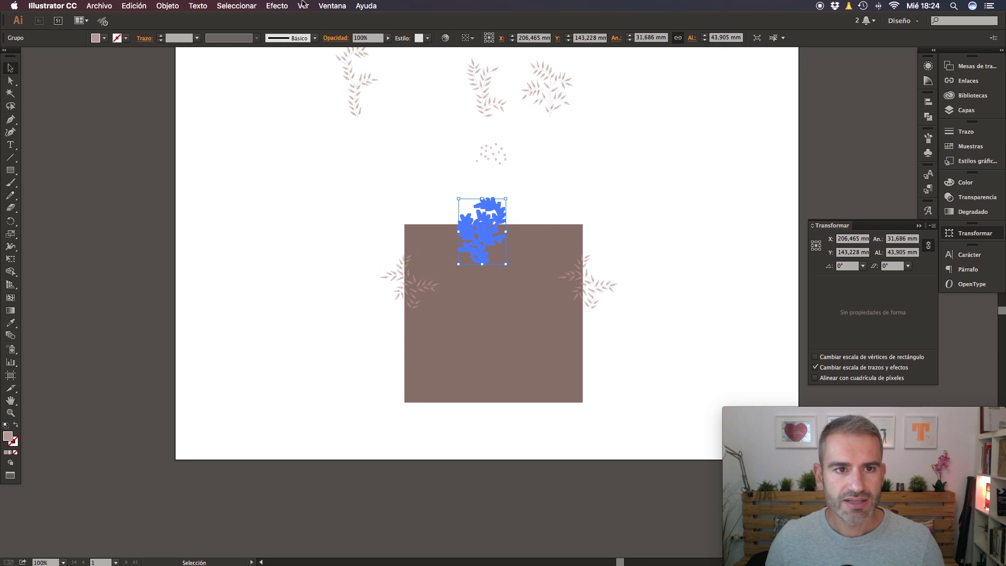
{"action": "left_click", "coordinate": [286, 6]}
{"action": "mouse_move", "coordinate": [367, 111]}
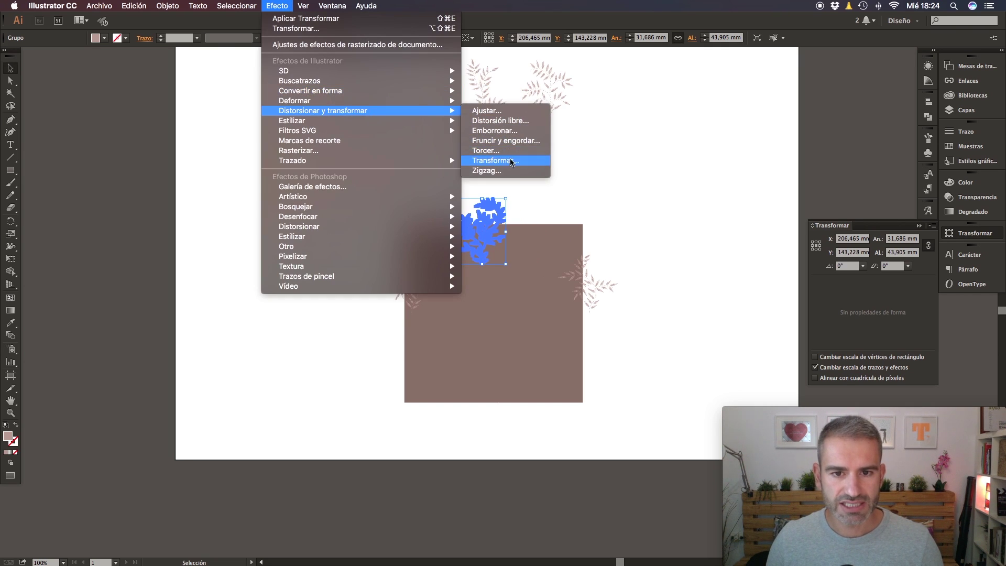
{"action": "left_click", "coordinate": [524, 162]}
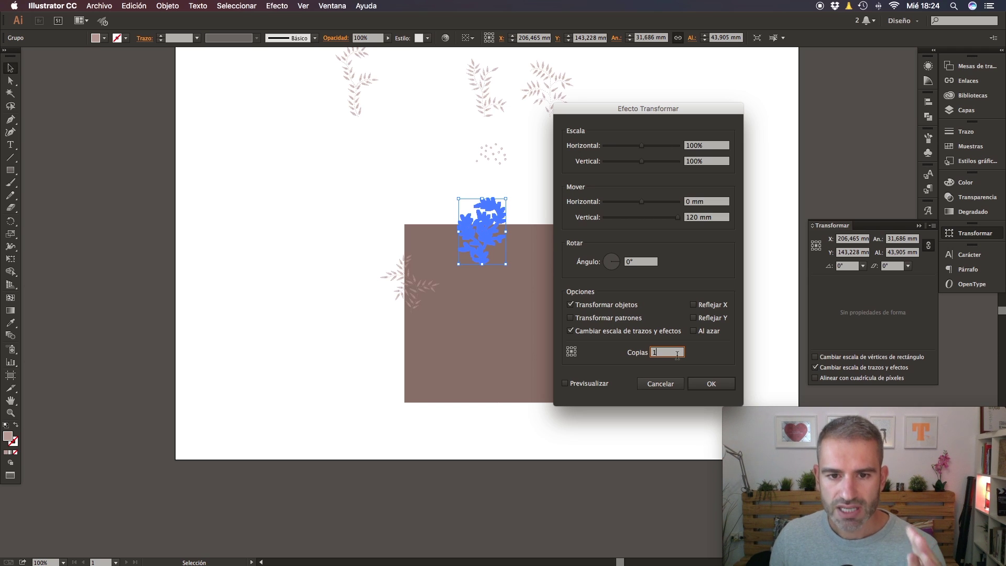
{"action": "double_click", "coordinate": [678, 355]}
{"action": "key", "text": "Return"}
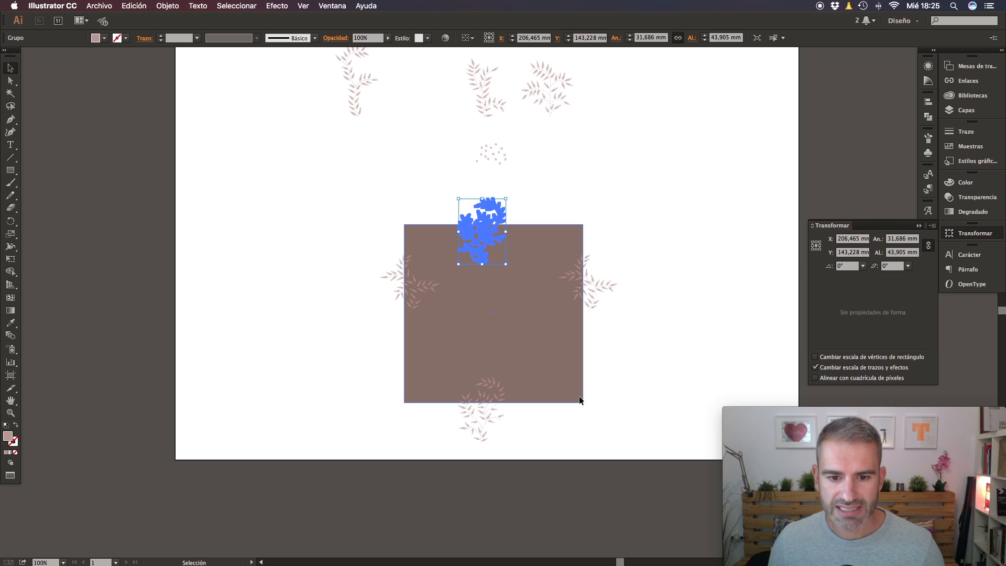
Step: Place the round branch motif above the square across the lower part of its right edge, rotate it and deselect it
{"action": "left_click", "coordinate": [486, 285]}
{"action": "left_click_drag", "start_coordinate": [559, 100], "coordinate": [563, 366]}
{"action": "left_click_drag", "start_coordinate": [584, 319], "coordinate": [583, 347]}
{"action": "left_click", "coordinate": [671, 309]}
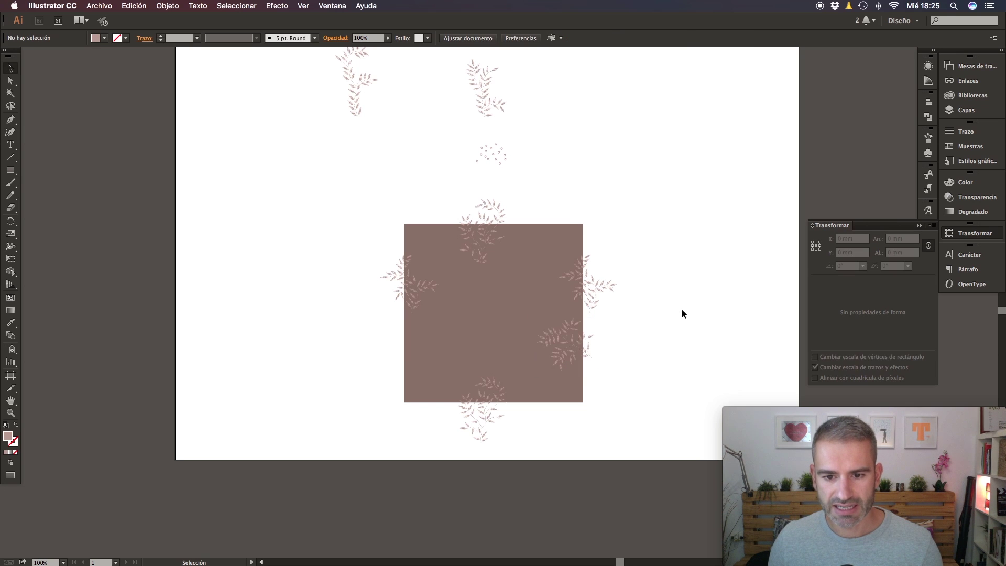
Step: Apply a Transform effect to the right-edge branch motif with a -120 mm horizontal move and one copy
{"action": "left_click", "coordinate": [551, 340]}
{"action": "left_click", "coordinate": [277, 6]}
{"action": "mouse_move", "coordinate": [367, 110]}
{"action": "left_click", "coordinate": [504, 160]}
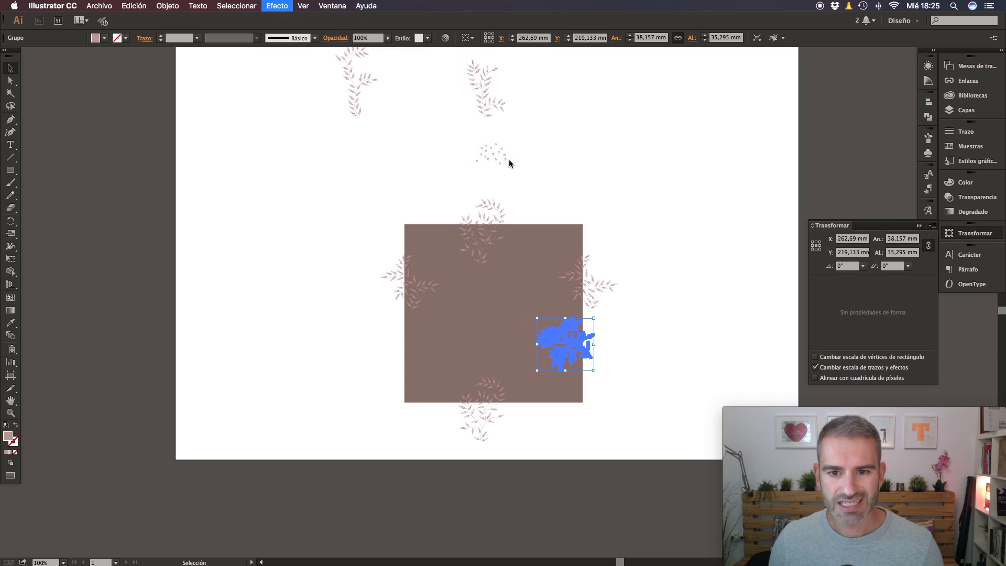
{"action": "left_click_drag", "start_coordinate": [700, 110], "coordinate": [800, 94]}
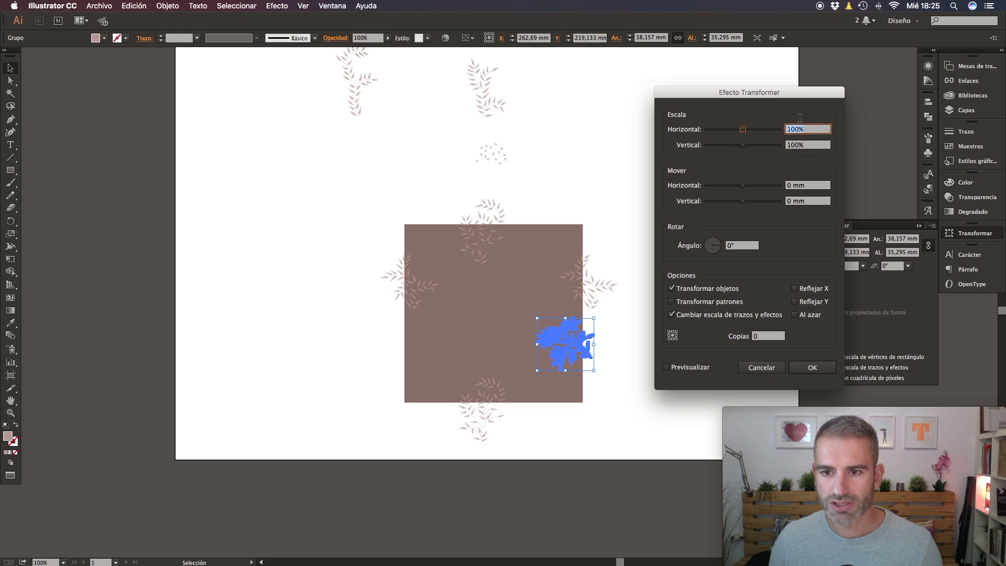
{"action": "left_click", "coordinate": [811, 186]}
{"action": "type", "text": "-12"}
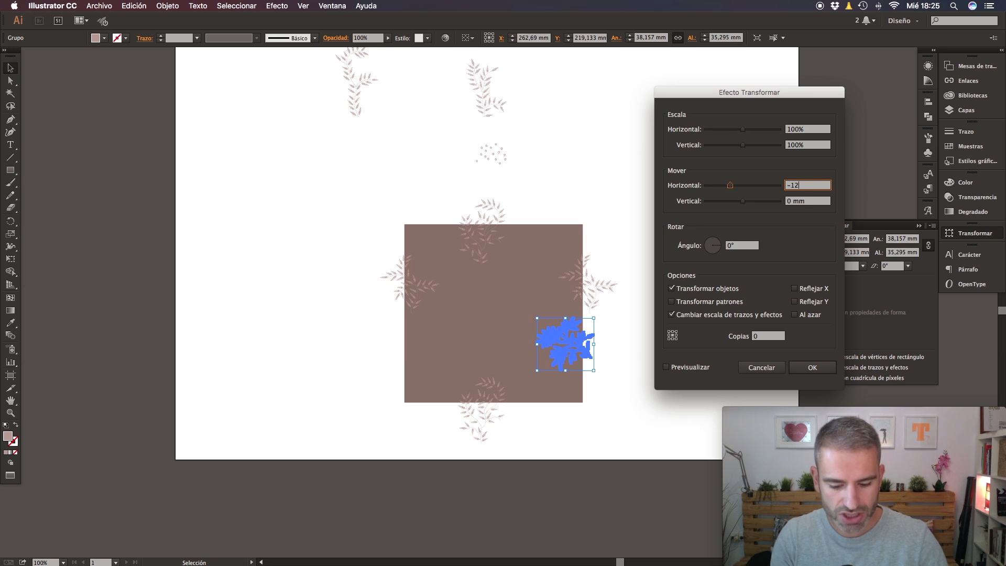
{"action": "type", "text": "0"}
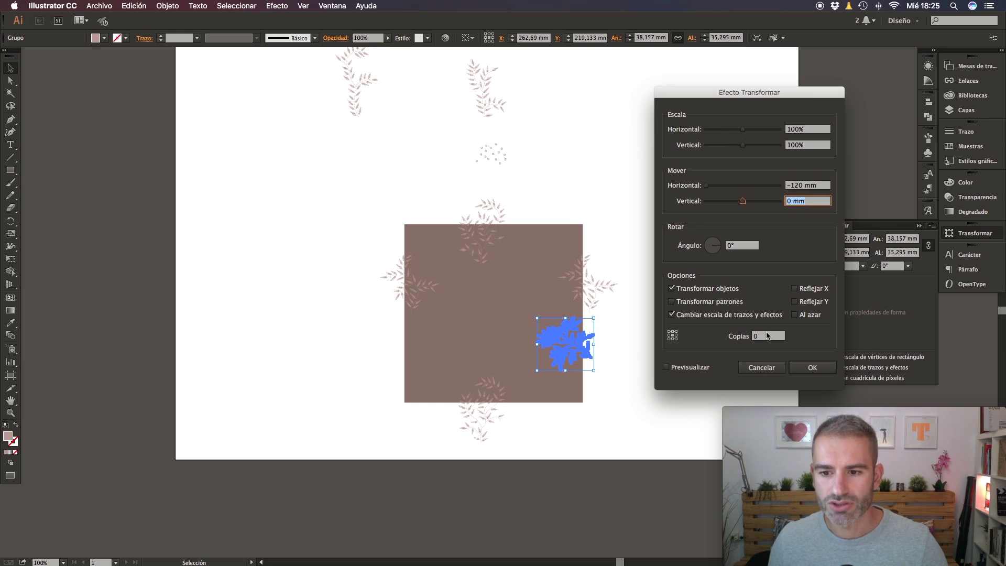
{"action": "key", "text": "Return"}
Step: Shift the left-edge branch motif slightly up to space it from the motif below and deselect it
{"action": "left_click", "coordinate": [423, 287]}
{"action": "left_click_drag", "start_coordinate": [422, 274], "coordinate": [422, 269]}
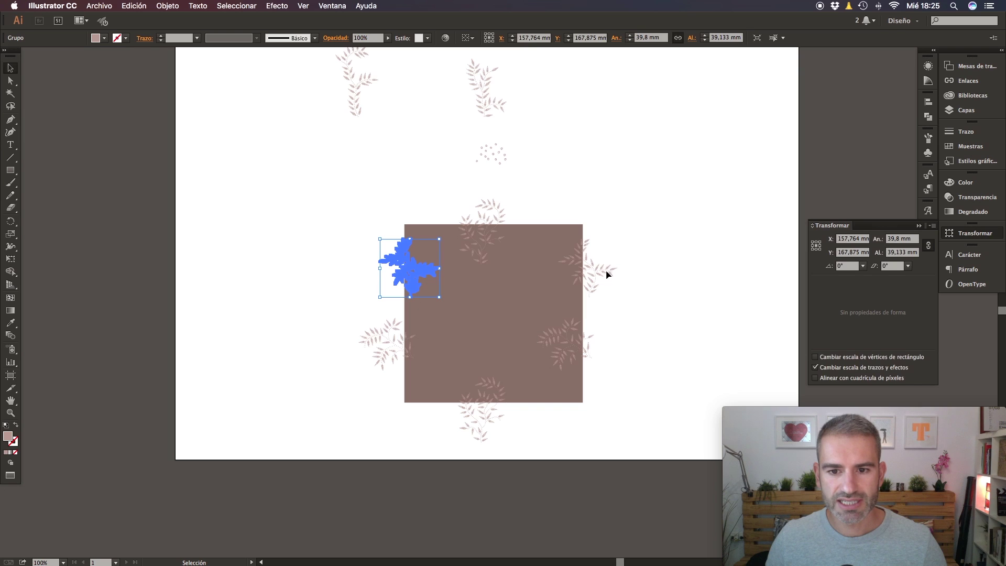
{"action": "left_click", "coordinate": [674, 312]}
Step: Move the two remaining branch motifs inside the square and rotate them to fit the empty areas
{"action": "left_click_drag", "start_coordinate": [362, 88], "coordinate": [466, 338]}
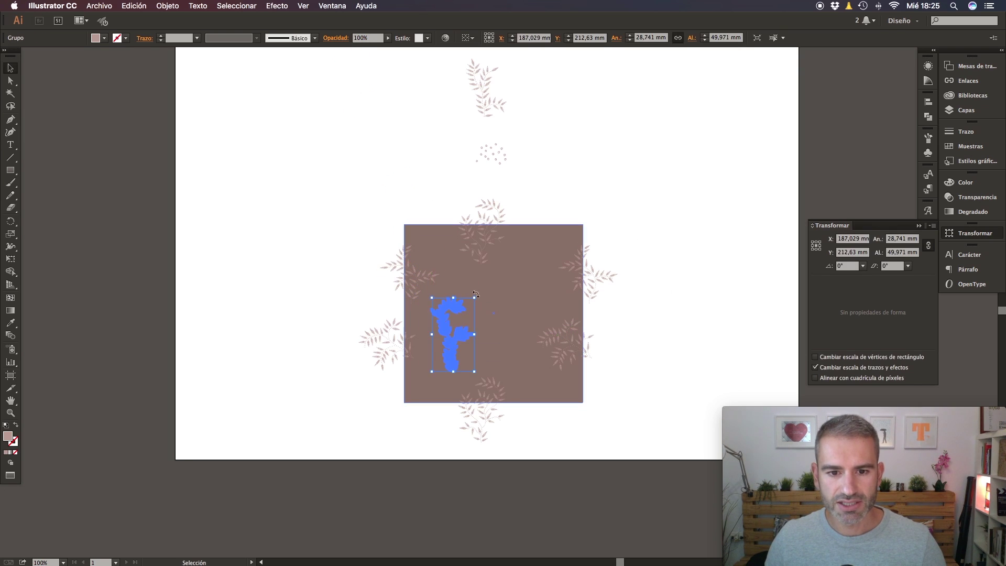
{"action": "left_click_drag", "start_coordinate": [482, 107], "coordinate": [512, 302]}
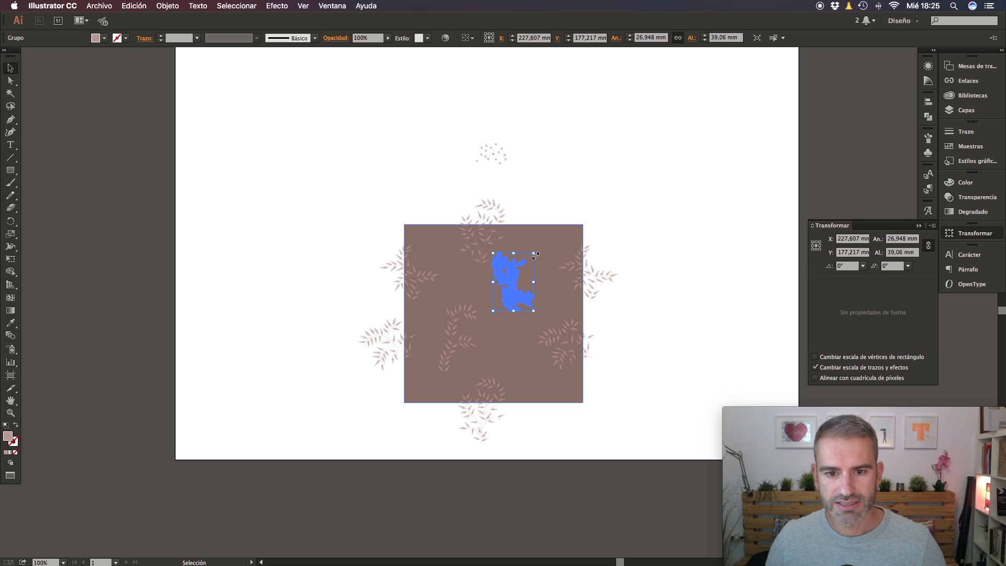
{"action": "left_click_drag", "start_coordinate": [535, 250], "coordinate": [539, 252]}
Step: Duplicate the left-edge branch motif into the square's middle and remove the copied Transform effect
{"action": "left_click", "coordinate": [506, 331]}
{"action": "left_click", "coordinate": [629, 333]}
{"action": "left_click", "coordinate": [511, 339]}
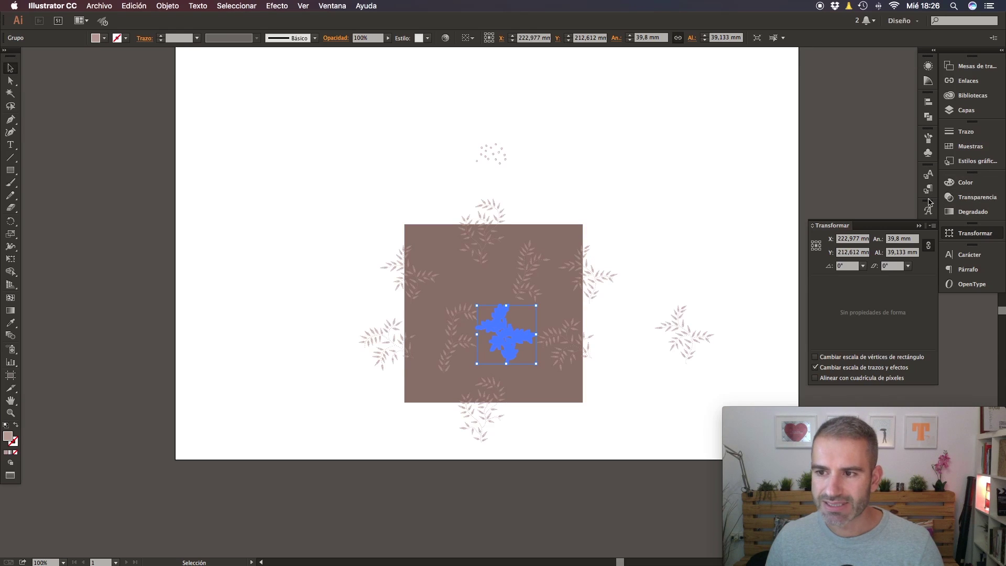
{"action": "left_click", "coordinate": [677, 308]}
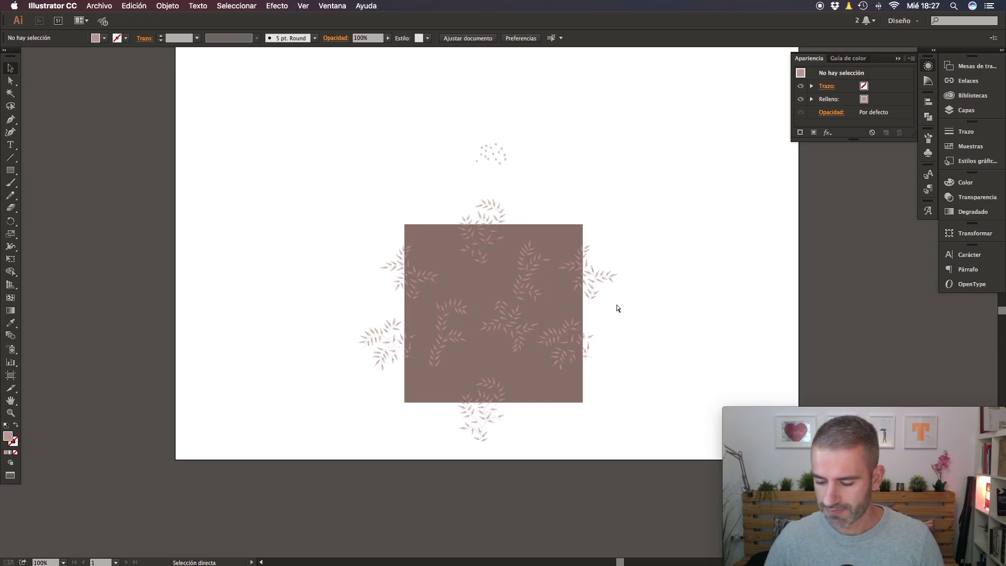
Step: Add rotated branch motif copies in the square's upper and lower gaps and across the lower part of its right edge
{"action": "key", "text": "super+plus"}
{"action": "left_click_drag", "start_coordinate": [554, 333], "coordinate": [443, 382]}
{"action": "key", "text": "Return"}
{"action": "key", "text": "Return"}
{"action": "left_click_drag", "start_coordinate": [527, 262], "coordinate": [449, 473]}
{"action": "key", "text": "super+z"}
{"action": "key", "text": "super+z"}
{"action": "key", "text": "super+z"}
{"action": "left_click_drag", "start_coordinate": [459, 278], "coordinate": [494, 332]}
{"action": "left_click", "coordinate": [663, 232]}
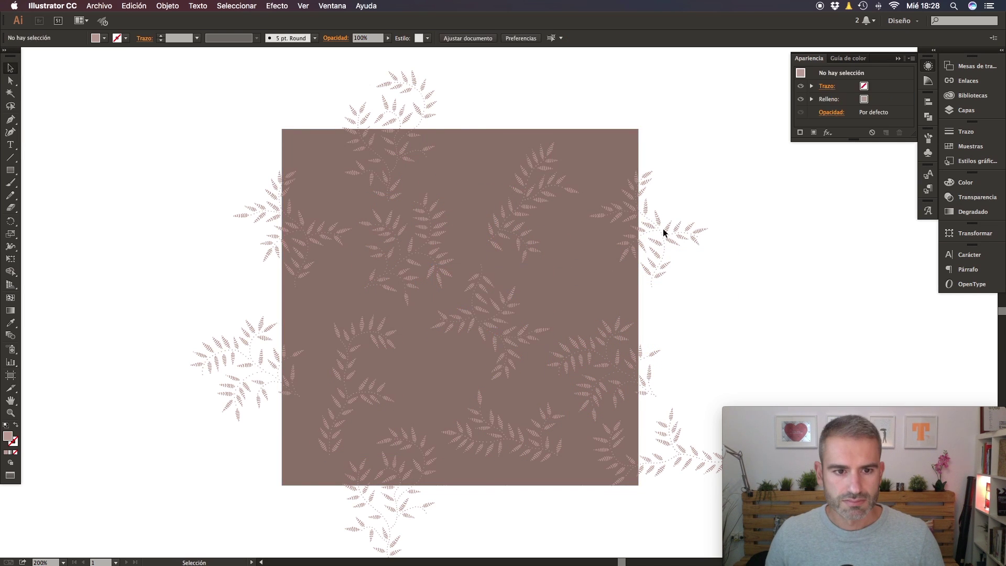
Step: Add more branch motif copies and repeat the one crossing the square's top edge at the bottom edge with a Transform effect
{"action": "left_click_drag", "start_coordinate": [318, 230], "coordinate": [548, 264]}
{"action": "left_click", "coordinate": [277, 5]}
{"action": "mouse_move", "coordinate": [332, 102]}
{"action": "left_click", "coordinate": [497, 153]}
{"action": "left_click", "coordinate": [813, 367]}
{"action": "left_click", "coordinate": [373, 385]}
{"action": "left_click_drag", "start_coordinate": [373, 385], "coordinate": [431, 231]}
{"action": "key", "text": "shift+super+e"}
Step: Rearrange the inner branch motifs, place a rotated one in the square's left part, and display the transform properties
{"action": "left_click", "coordinate": [505, 316]}
{"action": "left_click_drag", "start_coordinate": [505, 316], "coordinate": [590, 352]}
{"action": "left_click", "coordinate": [555, 246]}
{"action": "left_click", "coordinate": [737, 325]}
{"action": "left_click_drag", "start_coordinate": [539, 446], "coordinate": [386, 267]}
{"action": "key", "text": "shift+F8"}
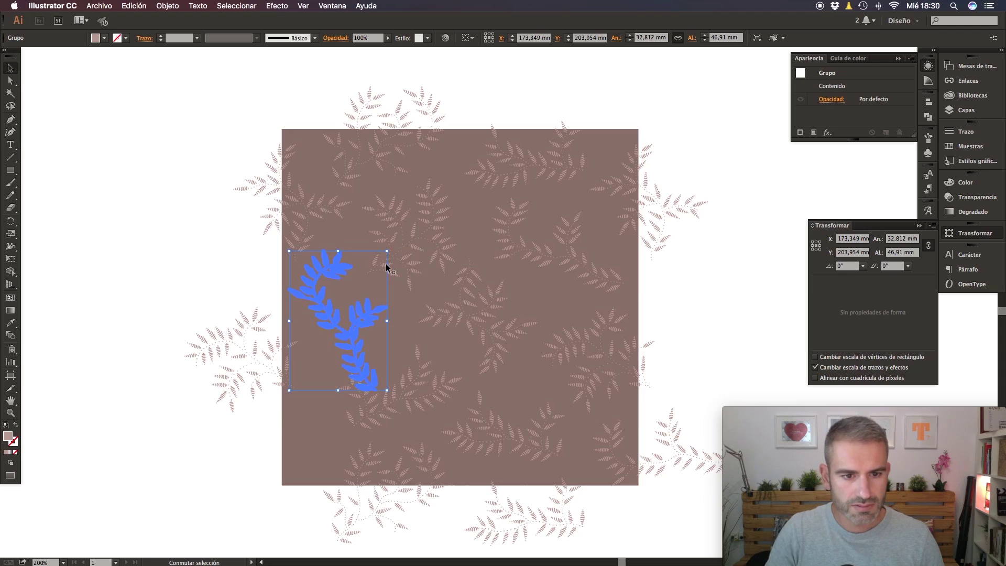
{"action": "left_click", "coordinate": [382, 409]}
{"action": "left_click", "coordinate": [687, 389]}
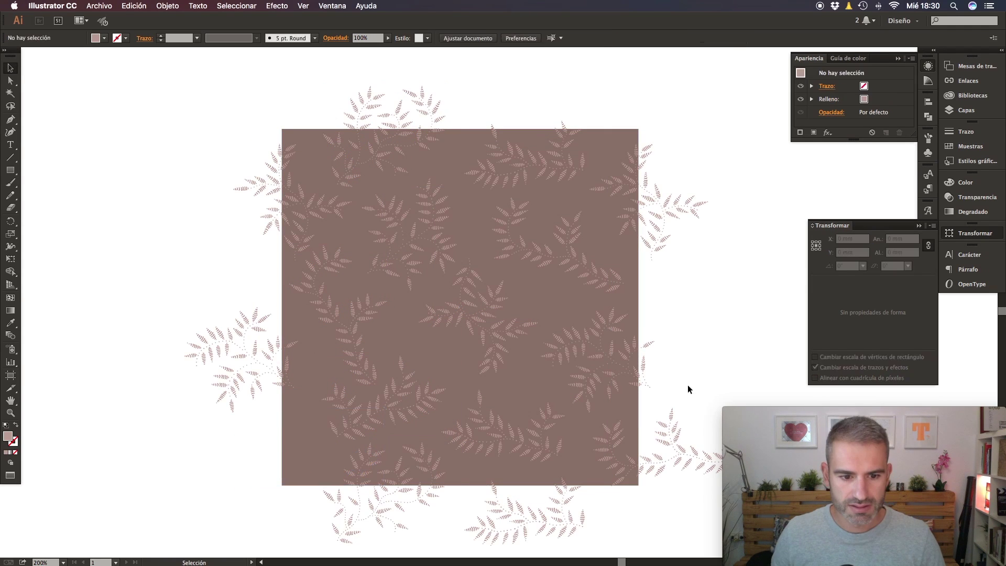
Step: Redistribute the branch motifs in the square's middle and lower areas, adding an upright one at its centre
{"action": "left_click", "coordinate": [325, 456]}
{"action": "key", "text": "super+alt+shift+d"}
{"action": "key", "text": "Return"}
{"action": "left_click", "coordinate": [439, 473]}
{"action": "left_click_drag", "start_coordinate": [435, 108], "coordinate": [353, 332]}
{"action": "left_click_drag", "start_coordinate": [498, 409], "coordinate": [422, 414]}
{"action": "left_click_drag", "start_coordinate": [457, 297], "coordinate": [486, 284]}
Step: Place a branch motif across the lower part of the square's left edge and reposition the right-edge motif to balance the gaps
{"action": "left_click_drag", "start_coordinate": [431, 363], "coordinate": [321, 444]}
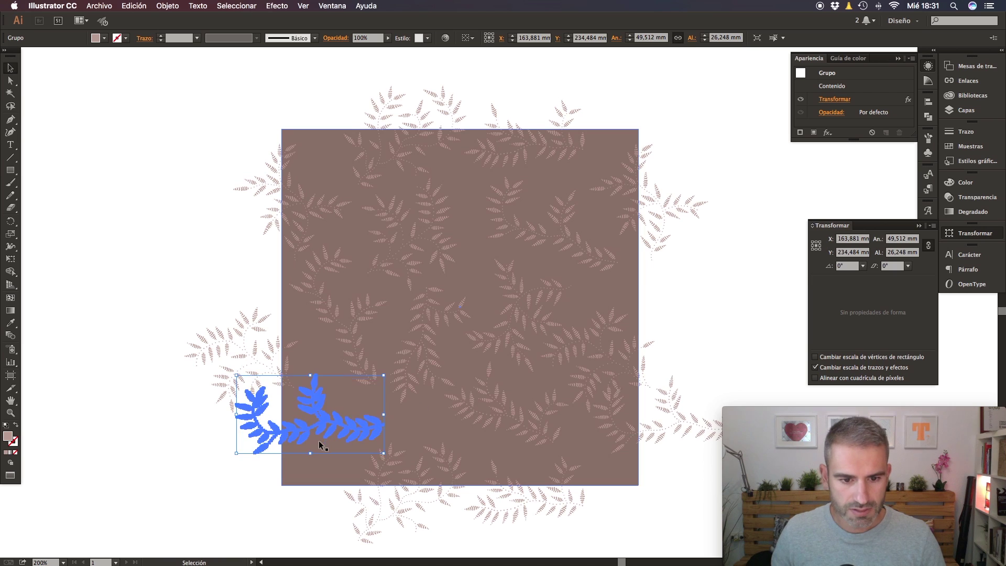
{"action": "left_click", "coordinate": [647, 359]}
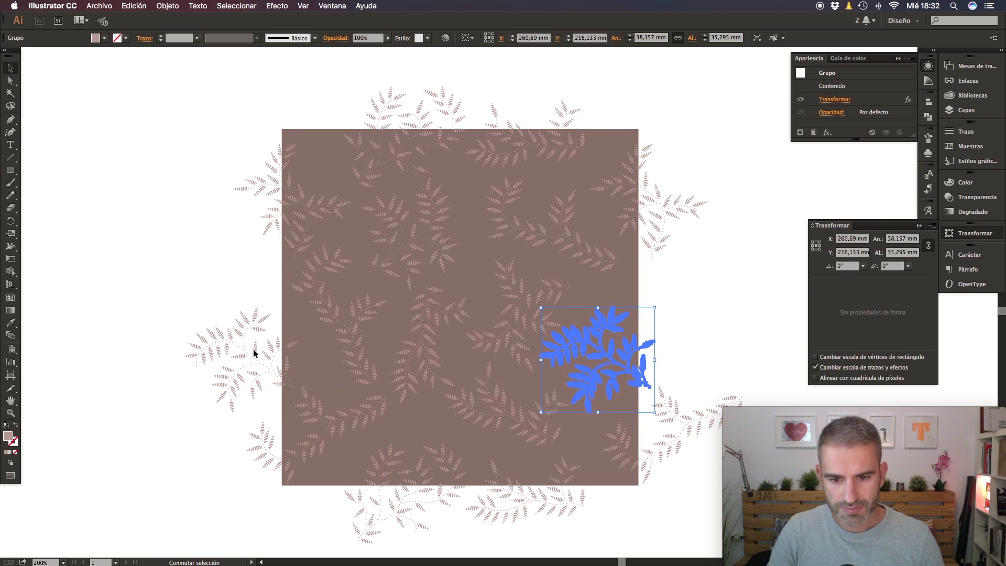
{"action": "left_click_drag", "start_coordinate": [618, 319], "coordinate": [429, 307]}
{"action": "left_click", "coordinate": [373, 413]}
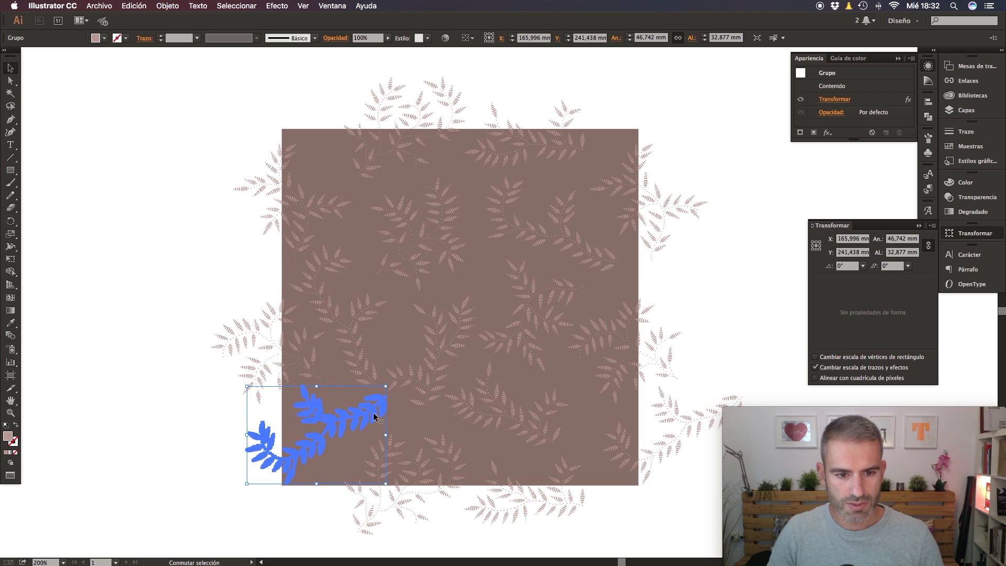
{"action": "left_click", "coordinate": [727, 281]}
Step: Fine-tune the positions of the left-edge and inner branch motifs so they spread evenly over the square
{"action": "left_click_drag", "start_coordinate": [302, 199], "coordinate": [307, 205]}
{"action": "left_click", "coordinate": [380, 328]}
{"action": "left_click", "coordinate": [608, 340]}
{"action": "left_click_drag", "start_coordinate": [606, 337], "coordinate": [516, 293]}
{"action": "left_click", "coordinate": [737, 270]}
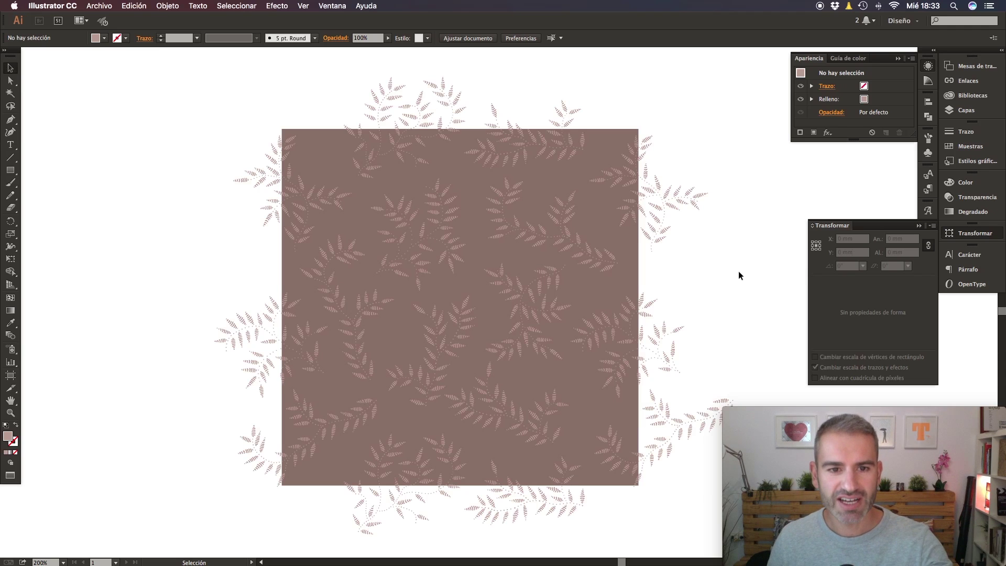
{"action": "left_click", "coordinate": [291, 188]}
{"action": "left_click", "coordinate": [715, 278]}
Step: Move the set of small circles from above the square to beside its right edge
{"action": "key", "text": "super+minus"}
{"action": "left_click_drag", "start_coordinate": [506, 147], "coordinate": [607, 351]}
{"action": "left_click", "coordinate": [485, 209]}
{"action": "left_click", "coordinate": [642, 310]}
{"action": "key", "text": "super+plus"}
{"action": "key", "text": "super+plus"}
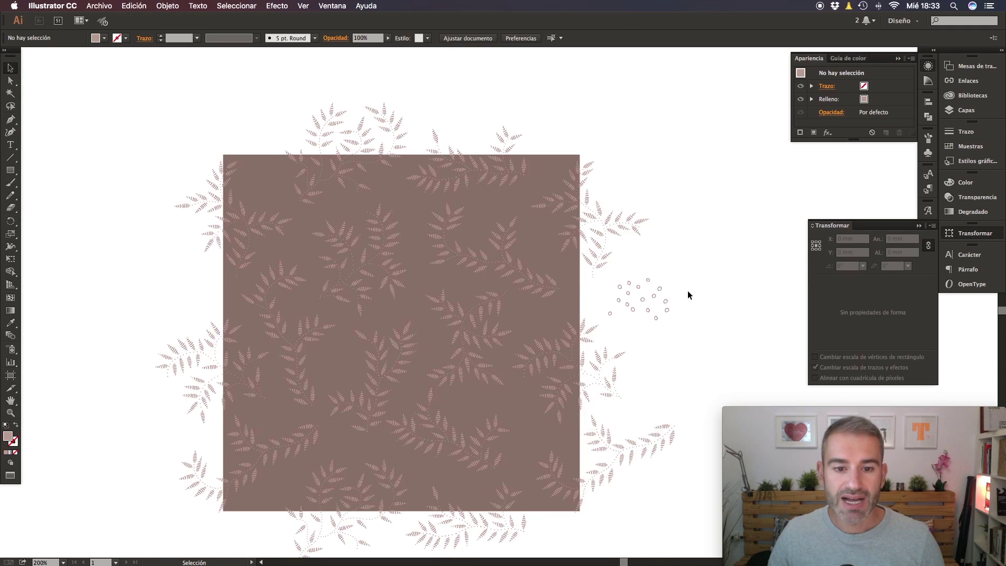
{"action": "scroll", "coordinate": [585, 271], "scroll_direction": "left", "scroll_amount": 1}
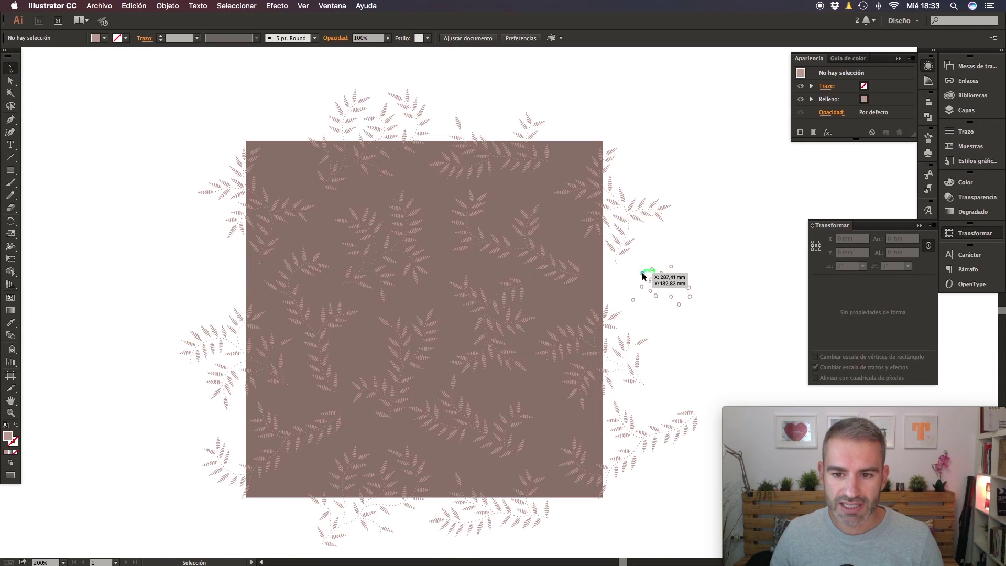
Step: Distribute the small circles from beside the square individually into the gaps between the branch motifs
{"action": "left_click_drag", "start_coordinate": [643, 276], "coordinate": [563, 229]}
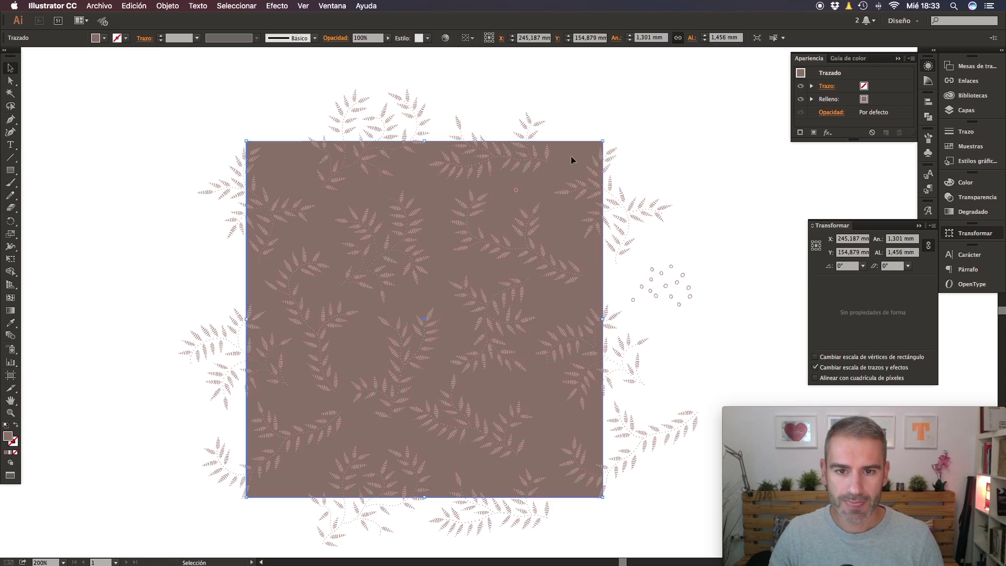
{"action": "left_click_drag", "start_coordinate": [661, 273], "coordinate": [557, 178]}
{"action": "left_click_drag", "start_coordinate": [665, 286], "coordinate": [591, 258]}
{"action": "left_click_drag", "start_coordinate": [671, 297], "coordinate": [560, 302]}
{"action": "left_click_drag", "start_coordinate": [676, 283], "coordinate": [488, 383]}
{"action": "left_click_drag", "start_coordinate": [678, 304], "coordinate": [512, 388]}
{"action": "left_click_drag", "start_coordinate": [688, 287], "coordinate": [546, 380]}
{"action": "left_click_drag", "start_coordinate": [690, 296], "coordinate": [557, 424]}
{"action": "left_click_drag", "start_coordinate": [651, 295], "coordinate": [284, 175]}
{"action": "left_click_drag", "start_coordinate": [632, 299], "coordinate": [305, 471]}
Step: Duplicate and reposition the placed circles to fill the remaining gaps across the whole square
{"action": "right_click", "coordinate": [560, 302]}
{"action": "left_click", "coordinate": [602, 263]}
{"action": "left_click_drag", "start_coordinate": [560, 302], "coordinate": [447, 458]}
{"action": "left_click_drag", "start_coordinate": [515, 189], "coordinate": [434, 189]}
{"action": "left_click_drag", "start_coordinate": [560, 302], "coordinate": [539, 453]}
{"action": "left_click_drag", "start_coordinate": [592, 262], "coordinate": [319, 231]}
{"action": "left_click_drag", "start_coordinate": [564, 164], "coordinate": [321, 287]}
{"action": "left_click_drag", "start_coordinate": [564, 164], "coordinate": [267, 548]}
{"action": "left_click_drag", "start_coordinate": [265, 545], "coordinate": [361, 190]}
{"action": "left_click_drag", "start_coordinate": [360, 188], "coordinate": [407, 169]}
{"action": "left_click_drag", "start_coordinate": [405, 167], "coordinate": [486, 472]}
{"action": "left_click_drag", "start_coordinate": [591, 257], "coordinate": [447, 269]}
{"action": "left_click_drag", "start_coordinate": [591, 258], "coordinate": [432, 380]}
{"action": "left_click", "coordinate": [720, 264]}
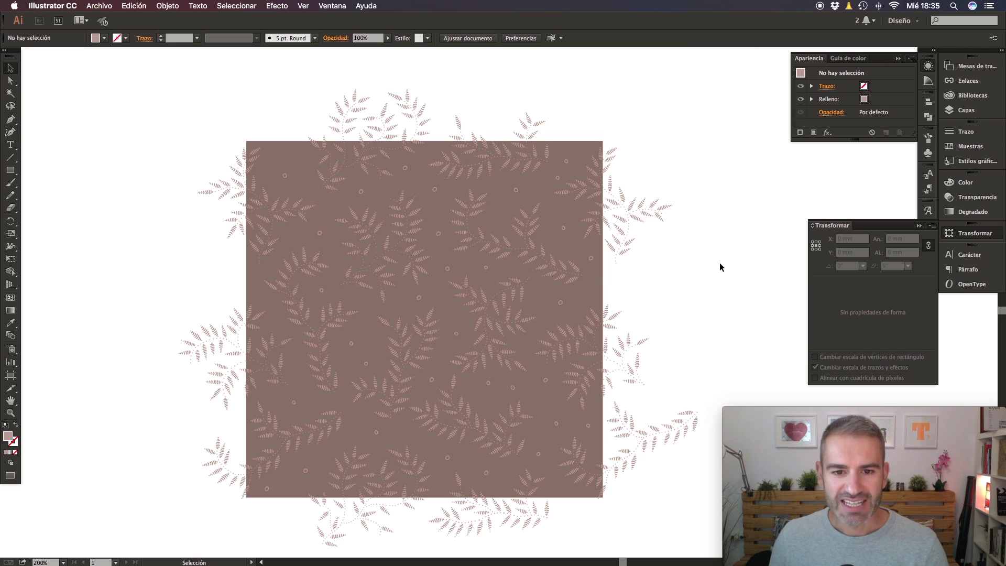
Step: Select the brown square and place it in front of the branch motifs and circles
{"action": "key", "text": "super+minus"}
{"action": "left_click_drag", "start_coordinate": [690, 261], "coordinate": [664, 242]}
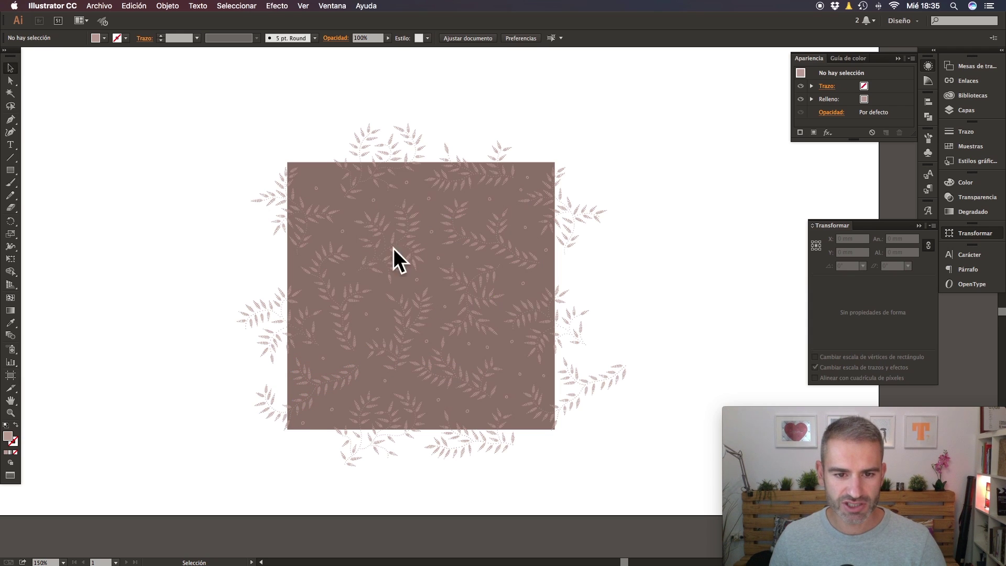
{"action": "left_click", "coordinate": [536, 168]}
{"action": "left_click", "coordinate": [580, 154]}
{"action": "left_click", "coordinate": [543, 164]}
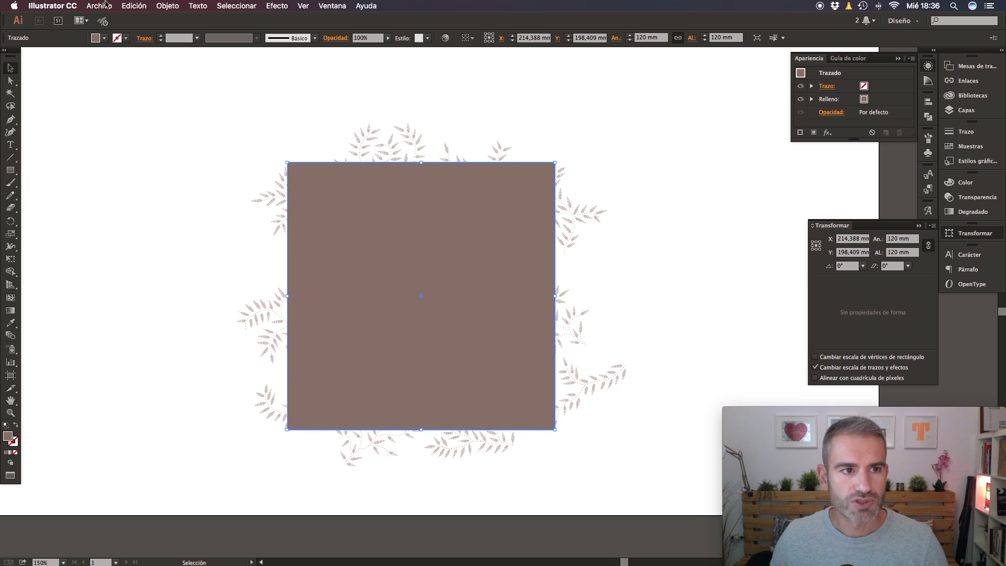
Step: Remove the fill from the copied 120 mm square and send it behind all the pattern artwork
{"action": "left_click", "coordinate": [105, 38]}
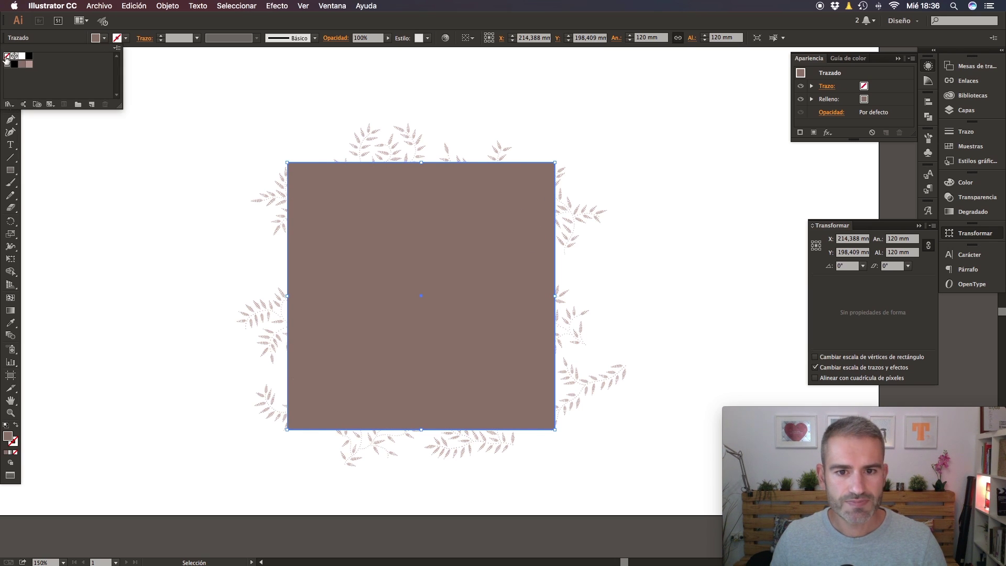
{"action": "left_click", "coordinate": [6, 56]}
{"action": "left_click", "coordinate": [167, 5]}
{"action": "mouse_move", "coordinate": [181, 29]}
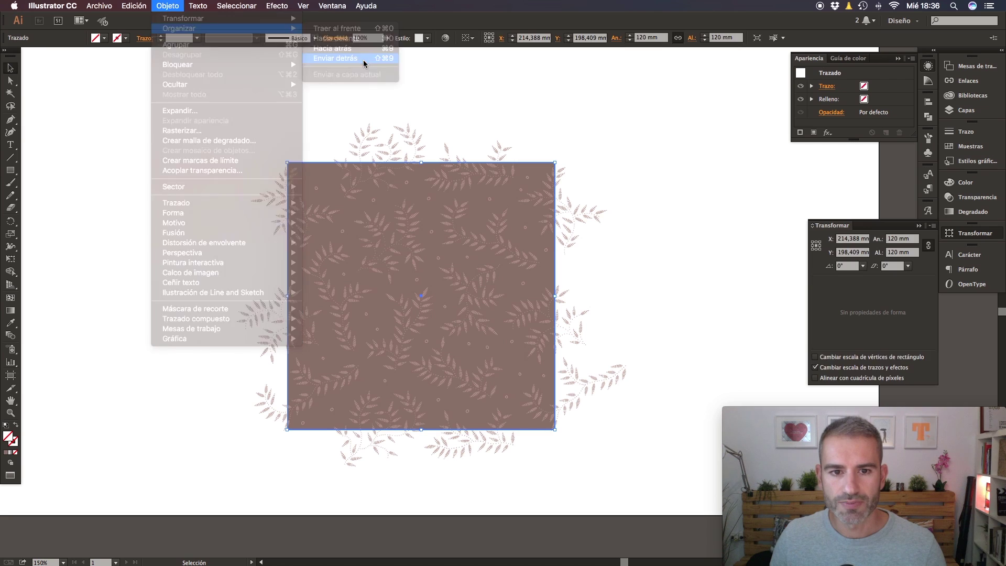
{"action": "left_click", "coordinate": [364, 62]}
{"action": "left_click", "coordinate": [671, 120]}
Step: Select the squares, branch motifs and circles together and add them to the swatches as a new pattern swatch
{"action": "left_click", "coordinate": [970, 146]}
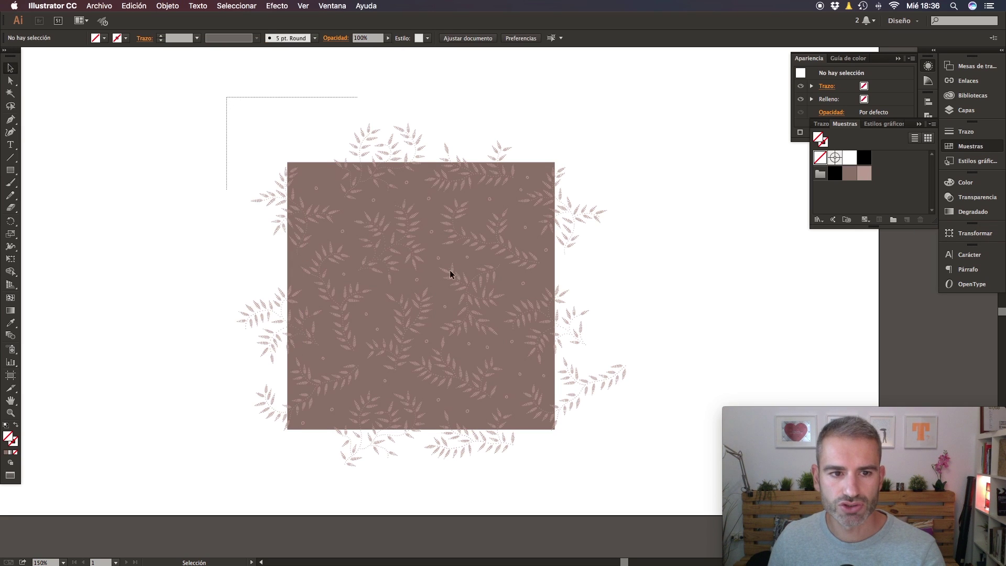
{"action": "left_click_drag", "start_coordinate": [630, 489], "coordinate": [631, 487]}
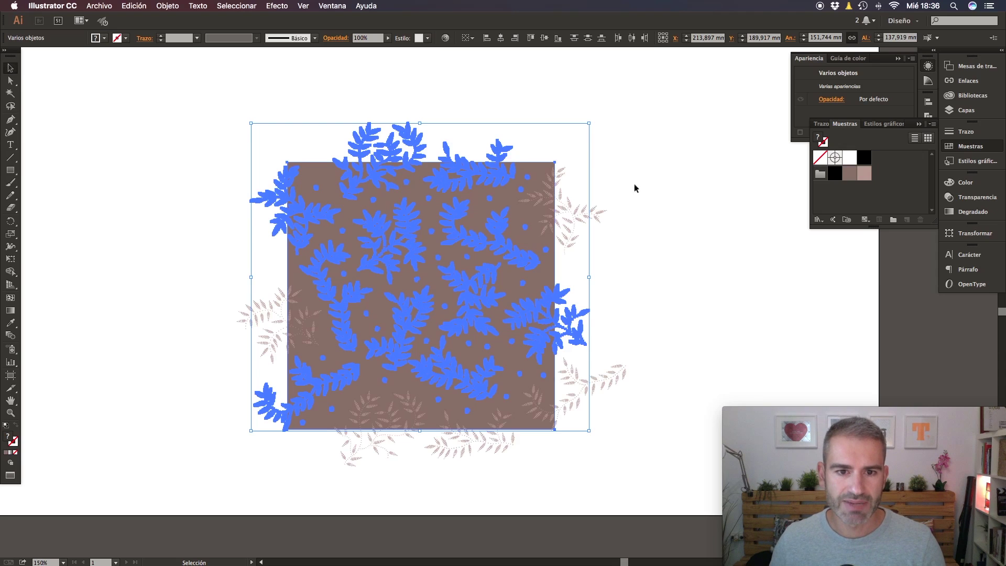
{"action": "left_click_drag", "start_coordinate": [215, 75], "coordinate": [642, 500]}
{"action": "left_click_drag", "start_coordinate": [610, 225], "coordinate": [875, 180]}
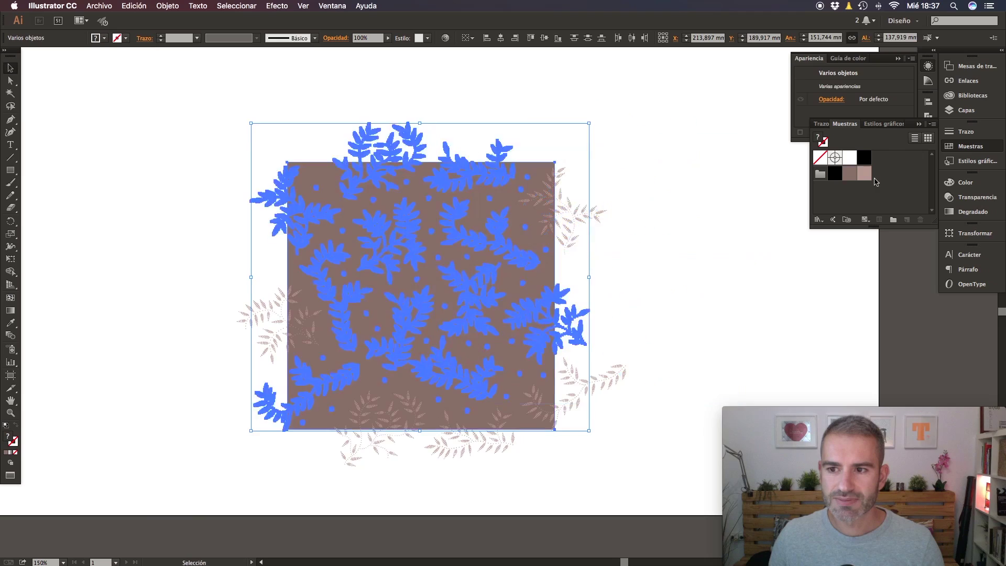
Step: Draw a rectangle about 923 by 595 mm over the artboard and fill it with the new pattern swatch
{"action": "key", "text": "super+minus"}
{"action": "key", "text": "super+minus"}
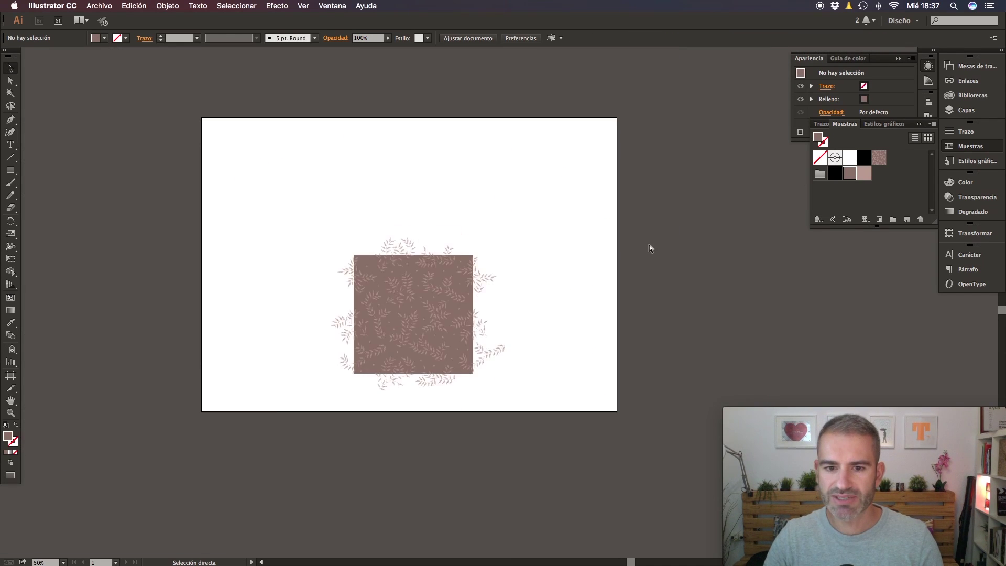
{"action": "key", "text": "super+minus"}
{"action": "left_click_drag", "start_coordinate": [649, 244], "coordinate": [102, 220]}
{"action": "key", "text": "m"}
{"action": "left_click_drag", "start_coordinate": [176, 87], "coordinate": [861, 529]}
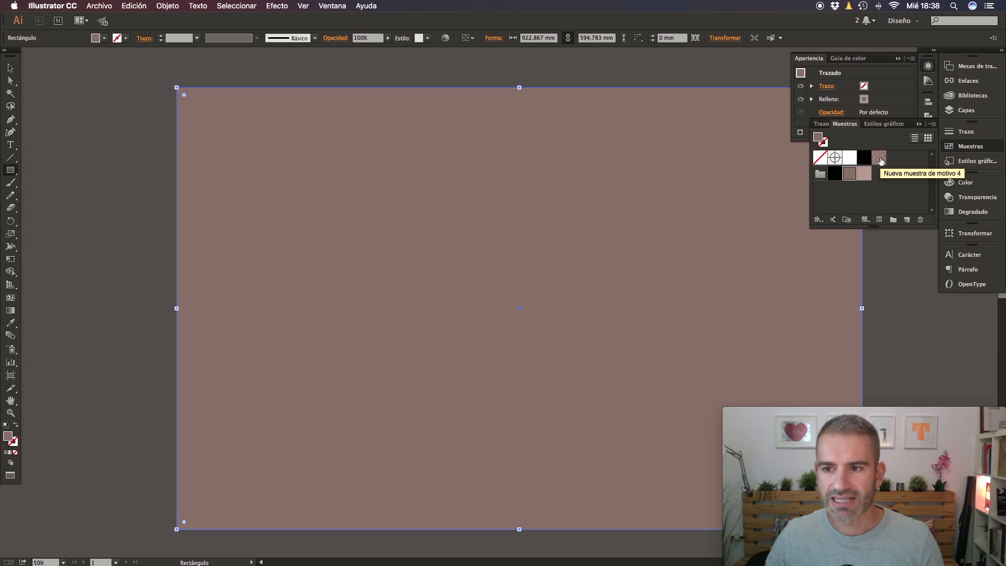
{"action": "left_click", "coordinate": [879, 158]}
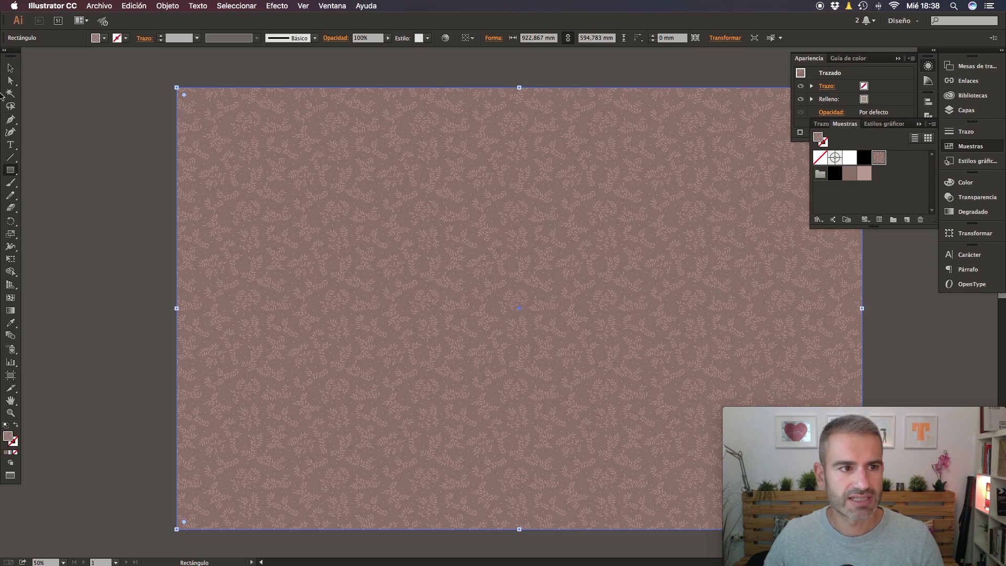
Step: Hide the interface panels and examine the pattern-filled rectangle up close for continuity between the repeating tiles
{"action": "key", "text": "super+plus"}
{"action": "key", "text": "super+plus"}
{"action": "key", "text": "super+plus"}
{"action": "key", "text": "super+plus"}
{"action": "key", "text": "Tab"}
{"action": "left_click_drag", "start_coordinate": [556, 278], "coordinate": [519, 303]}
{"action": "key", "text": "super+plus"}
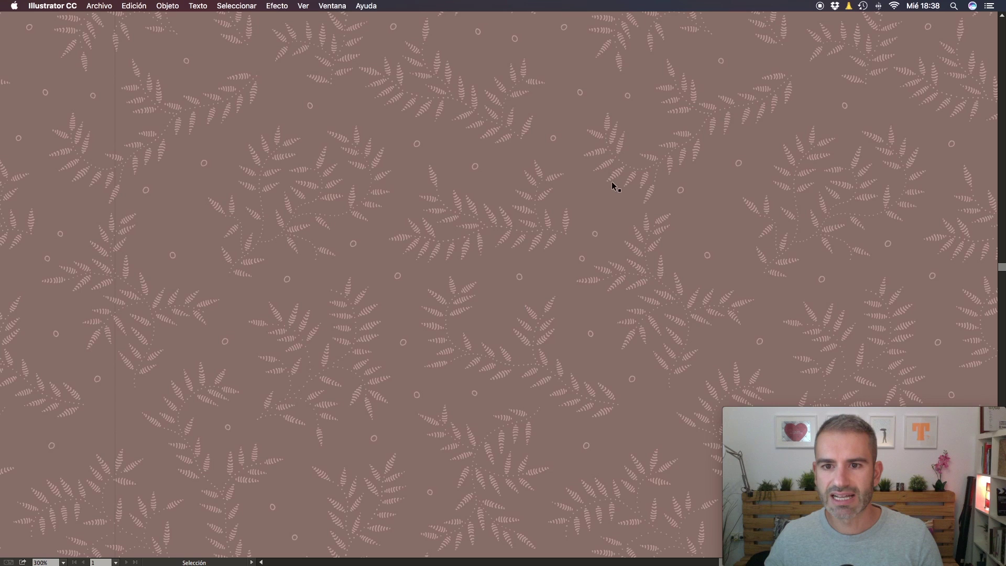
{"action": "key", "text": "super+minus"}
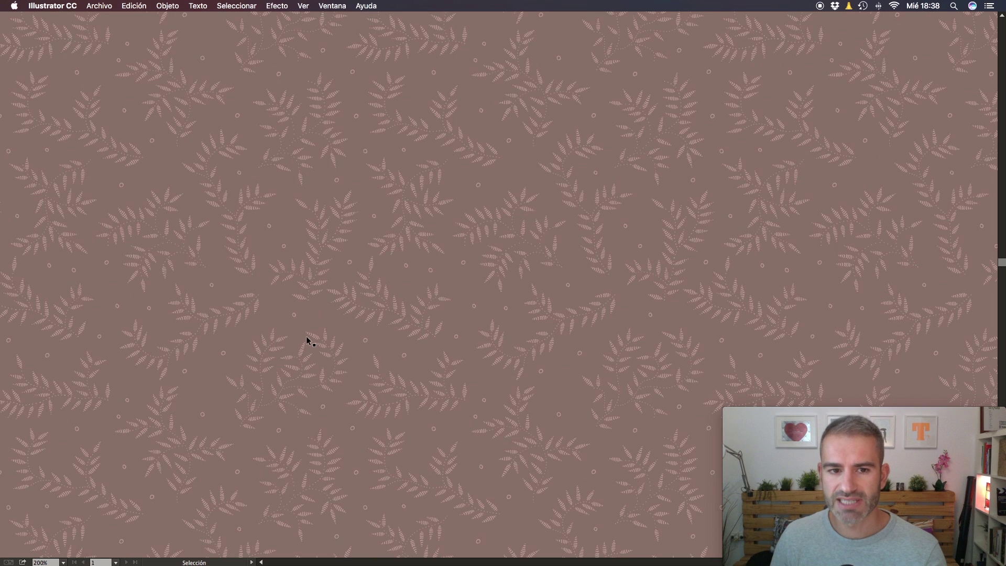